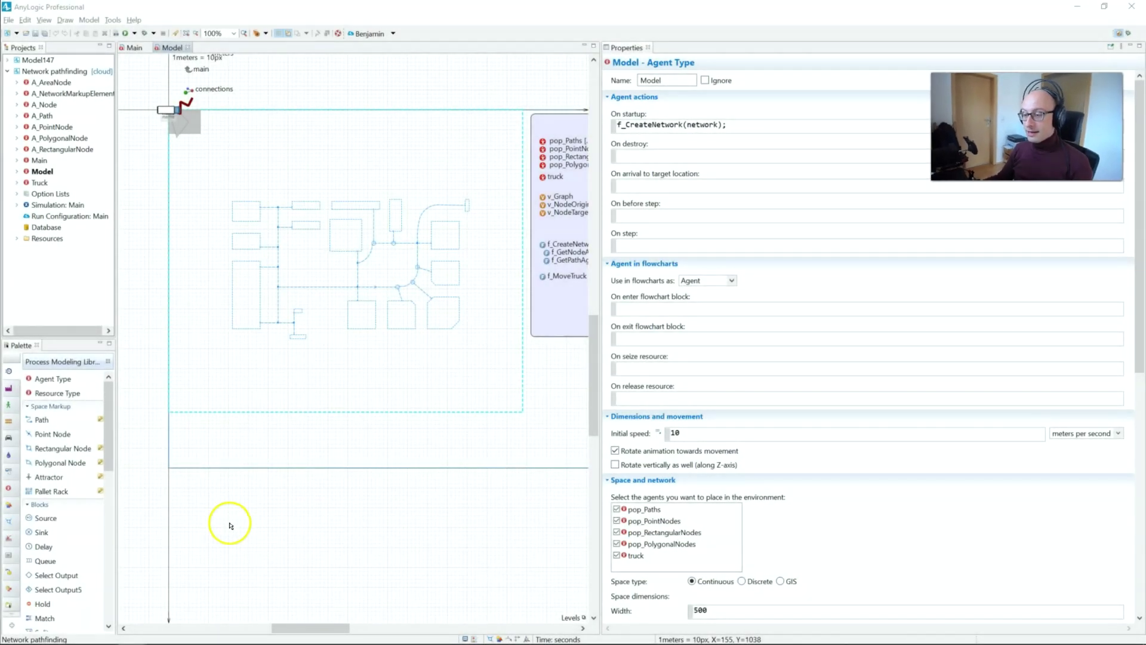
Pan the Model canvas right until the full layout of nodes and paths is visible
left_click_drag(245, 248, 266, 244)
left_click_drag(368, 363, 382, 365)
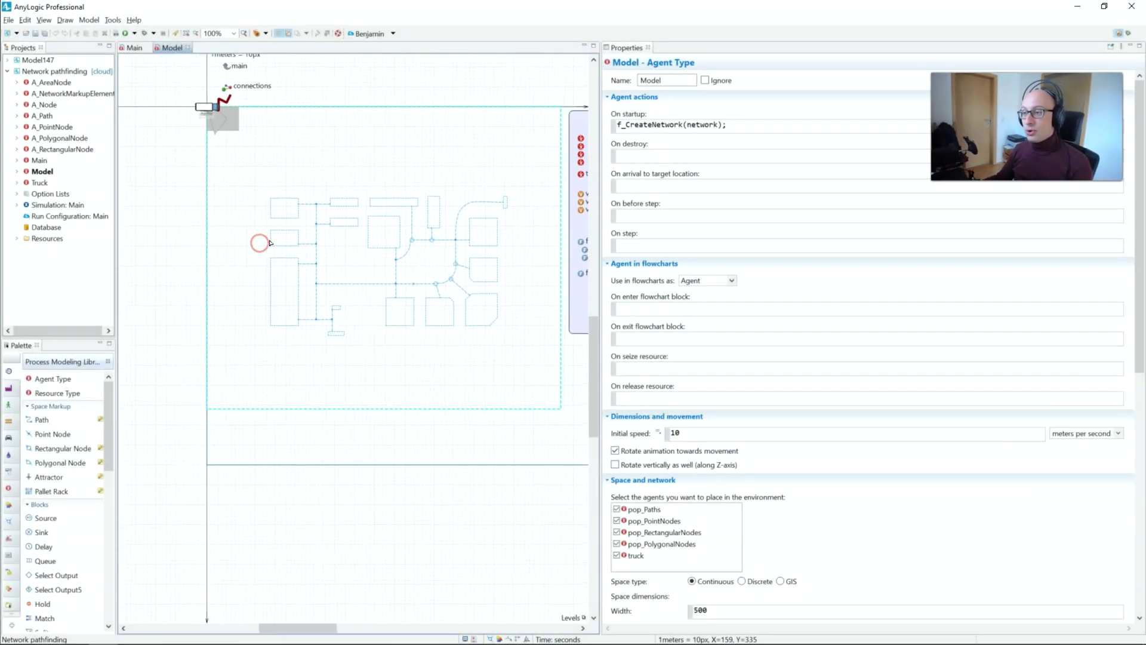
Select the nurseHomeRoom rectangular node and browse the palette's Space Markup items
left_click(263, 241)
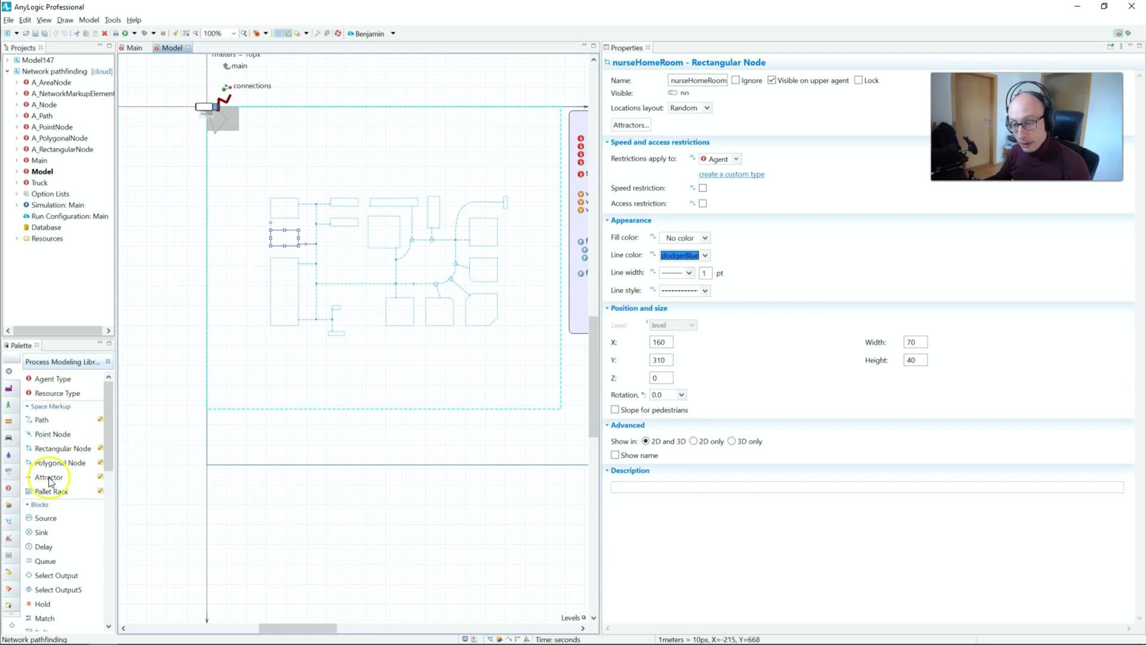
mouse_move(54, 476)
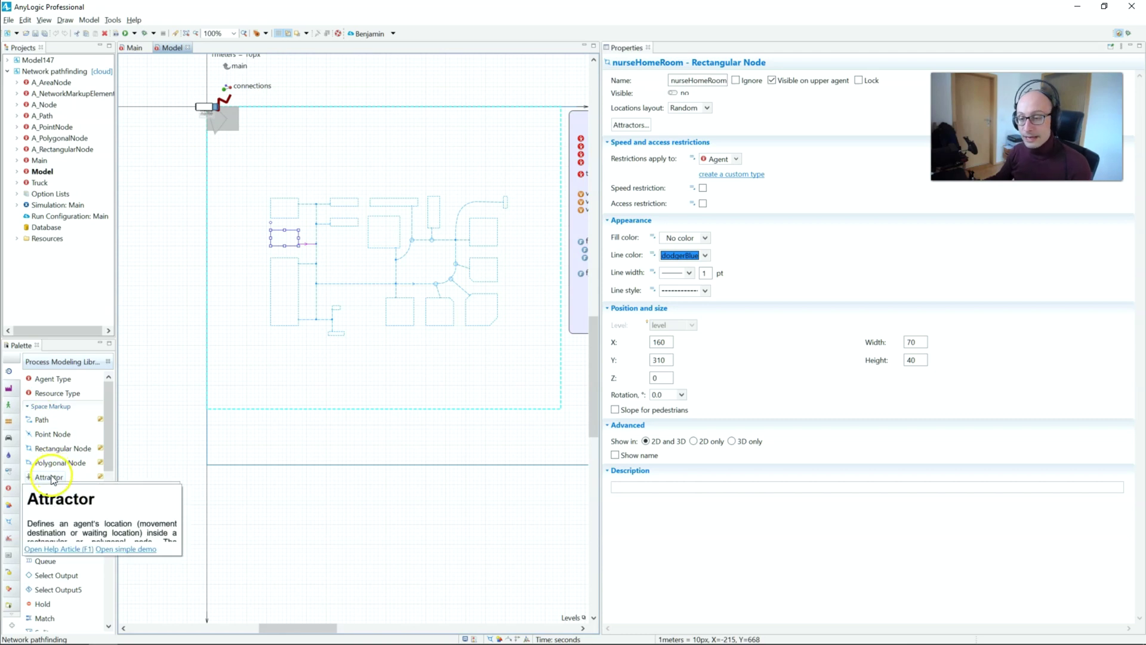
left_click_drag(108, 456, 109, 467)
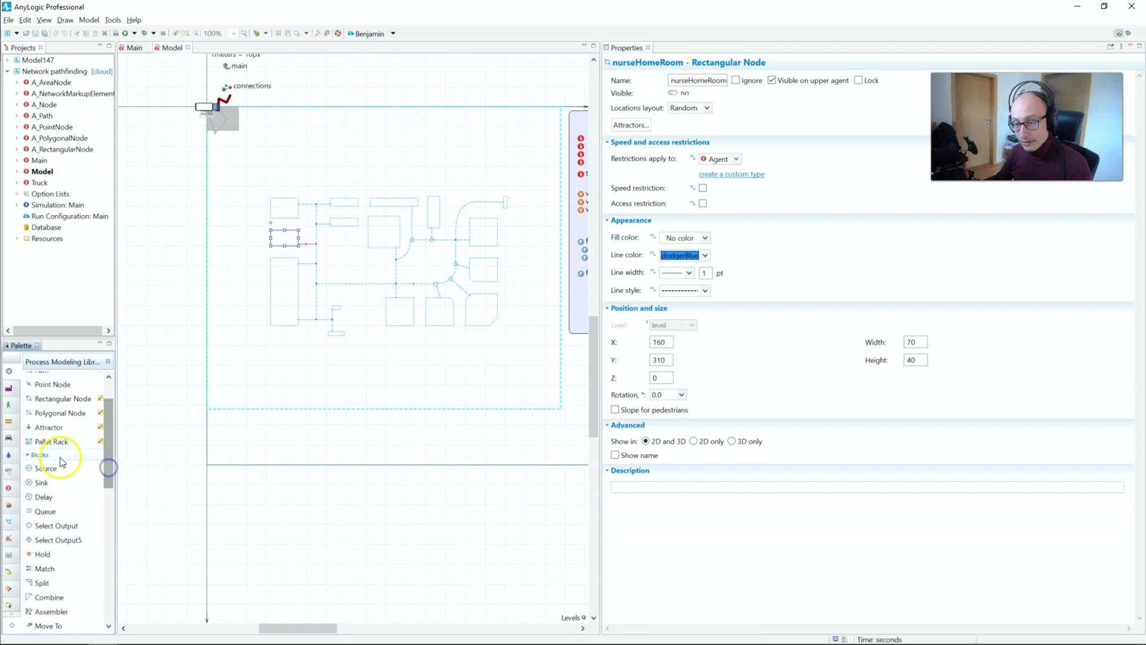
scroll(45, 444, "up", 1)
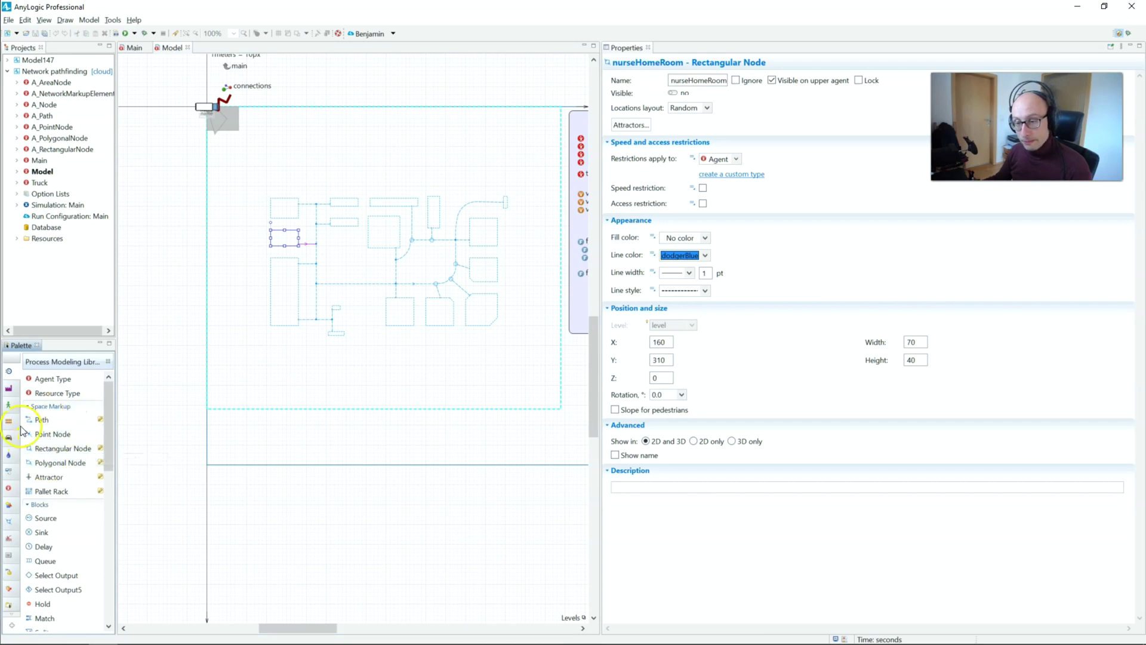
mouse_move(28, 425)
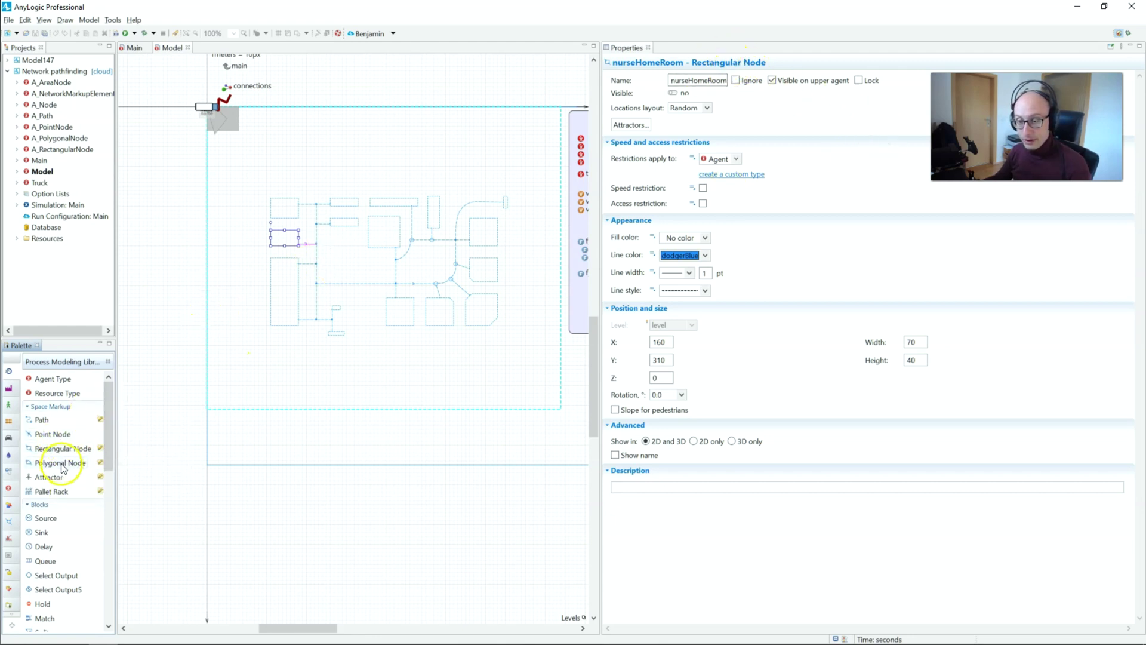
mouse_move(68, 461)
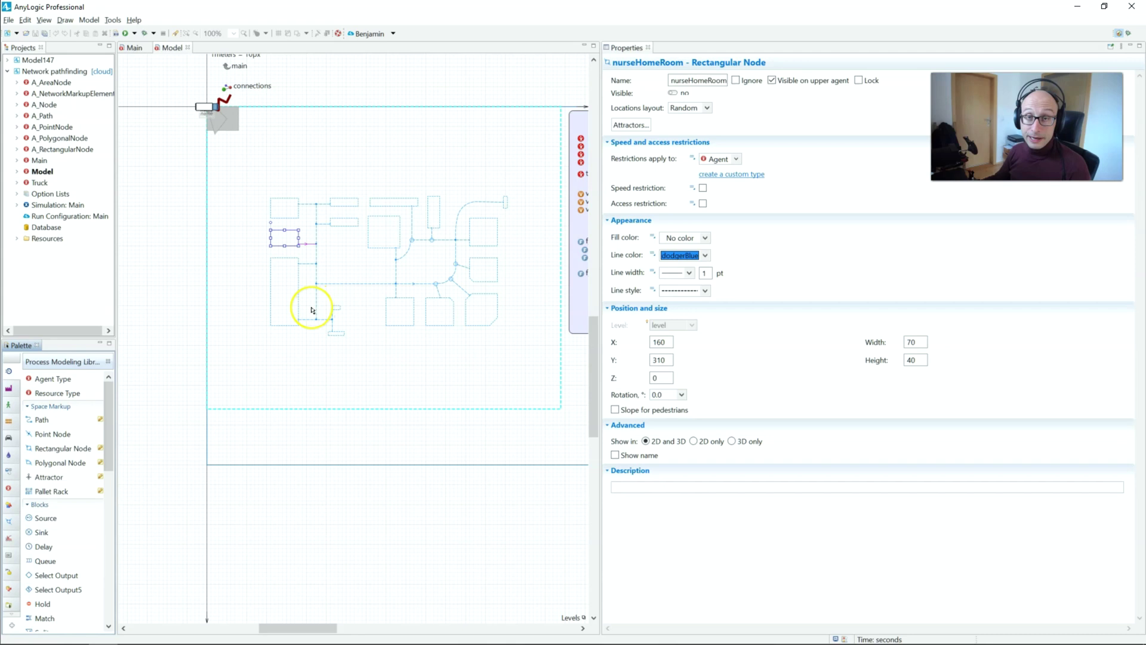
Reselect nurseHomeRoom after viewing Model's properties, then bring up the RectangularNode help page
left_click(301, 239)
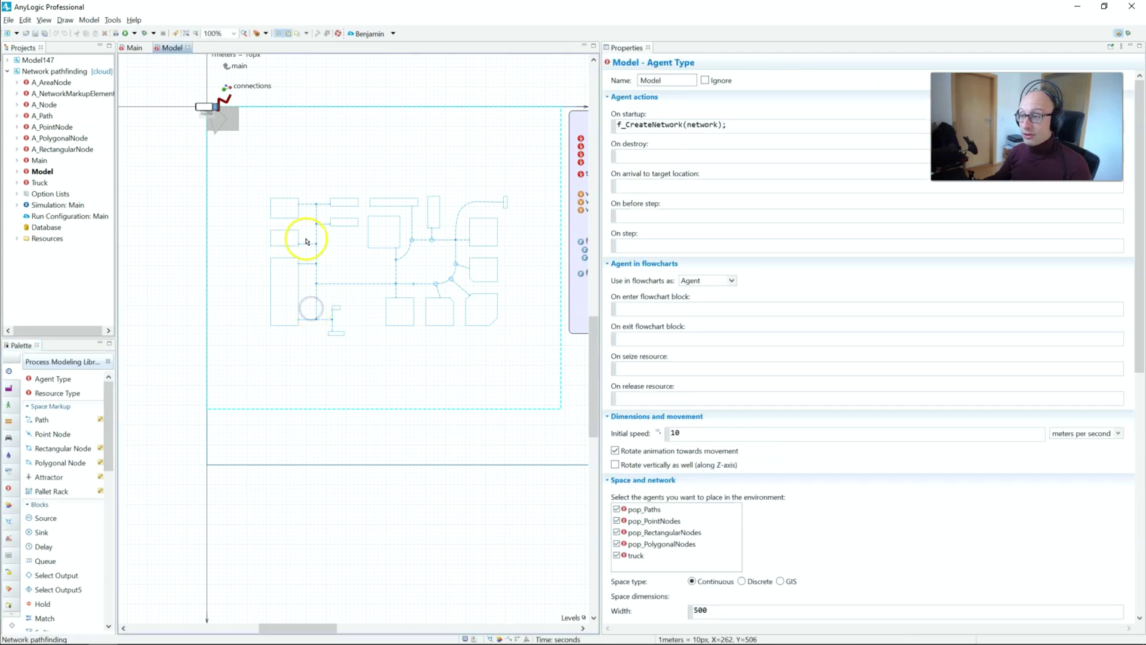
left_click(289, 247)
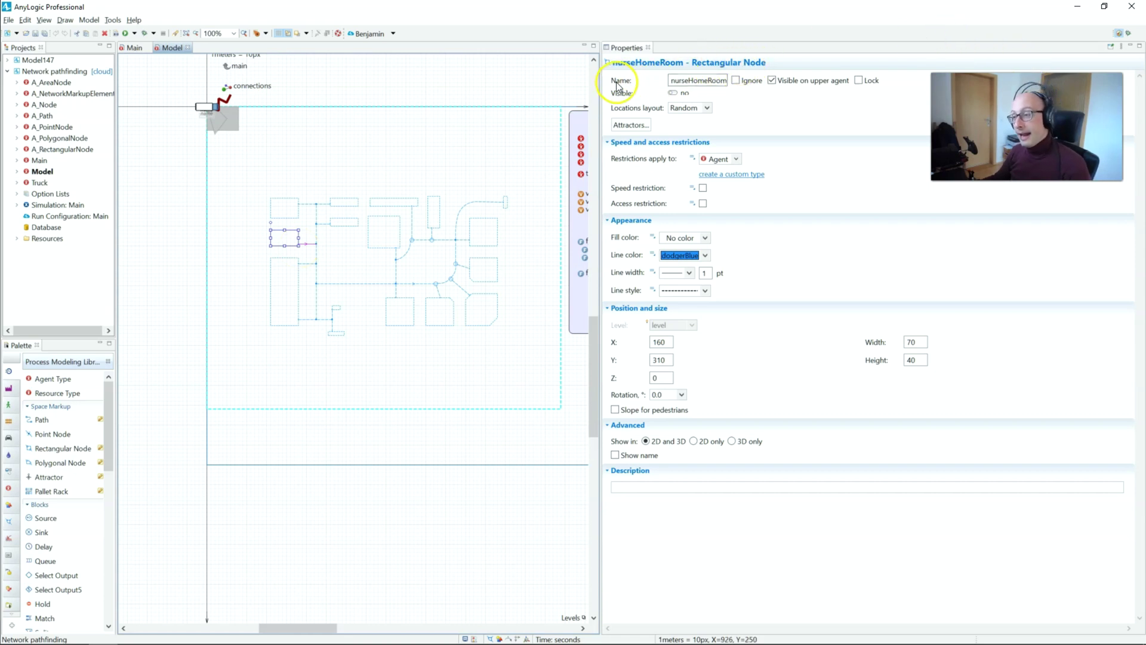
key("alt+Tab")
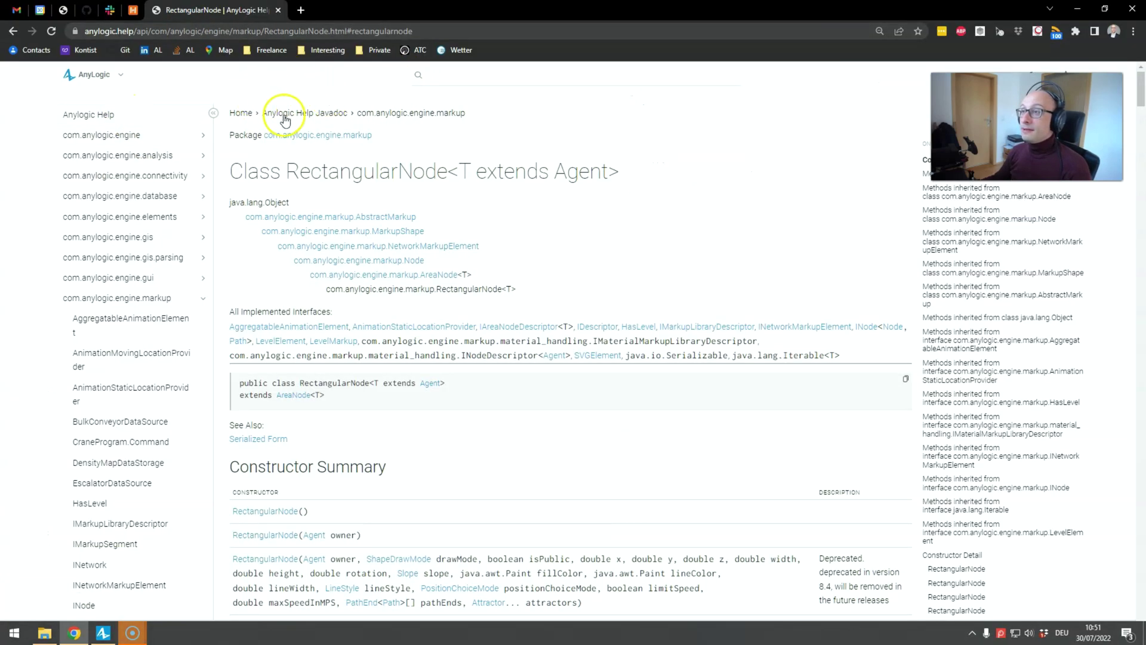
Navigate the browser to the anylogic.help home page
left_click(295, 113)
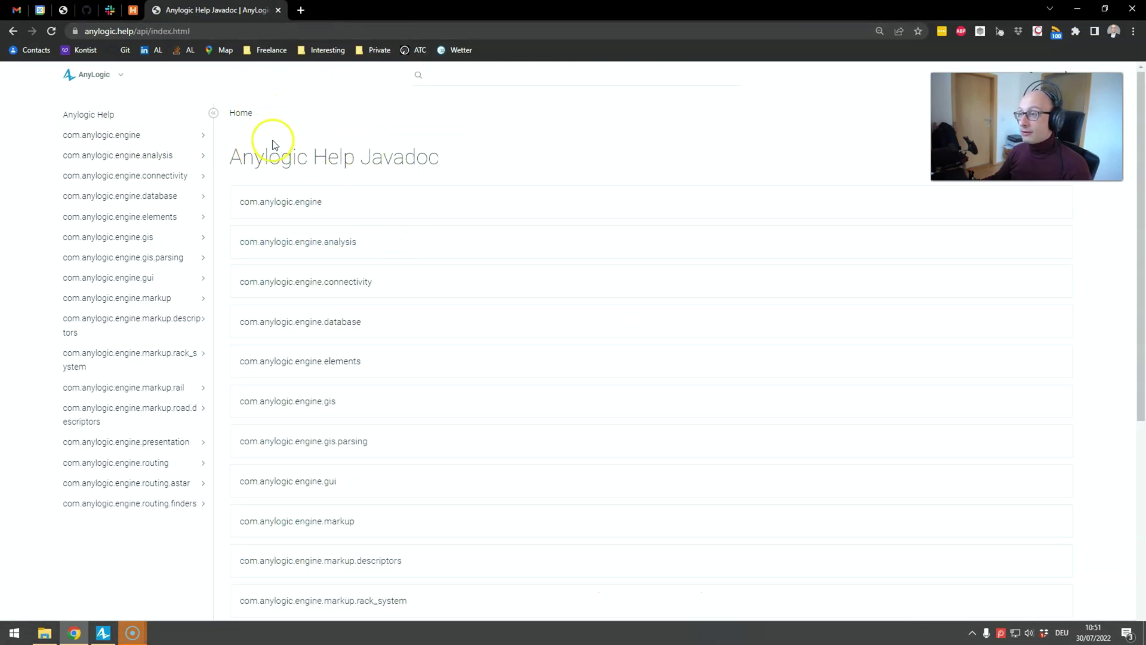
left_click(238, 115)
left_click(99, 81)
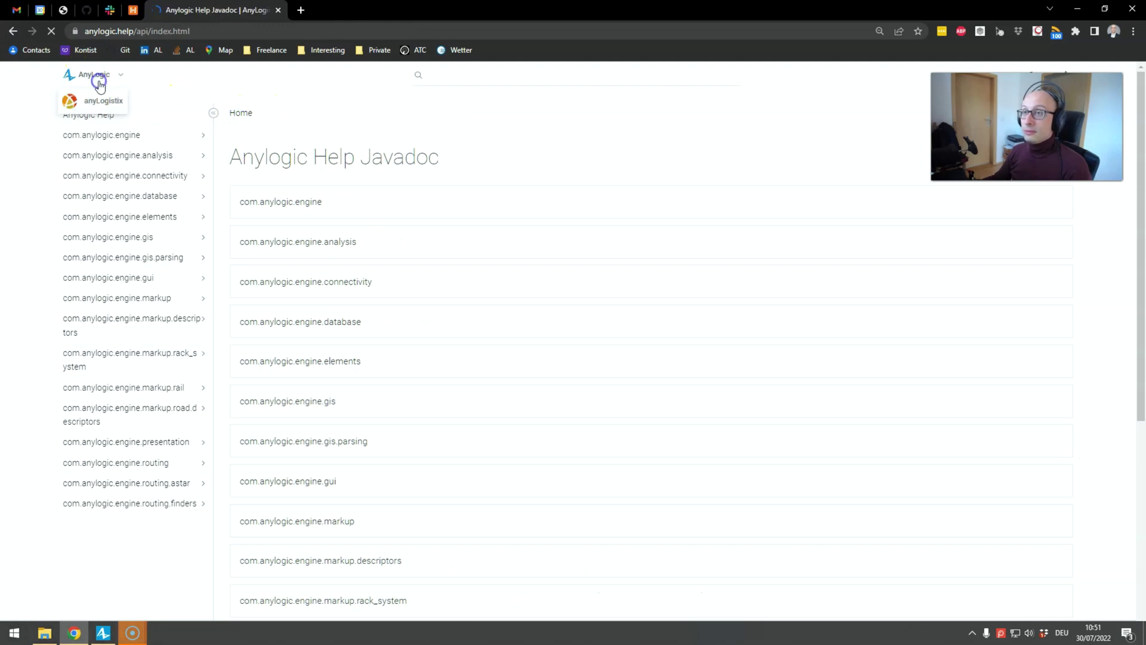
left_click(349, 32)
type("anylogic.help")
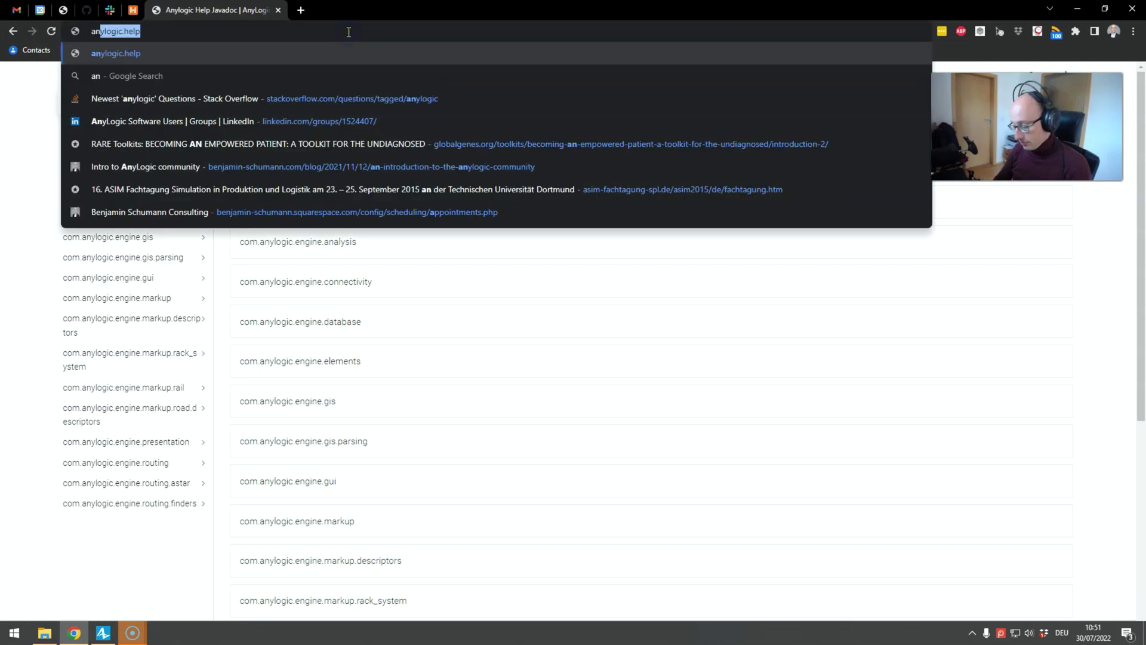
key("Return")
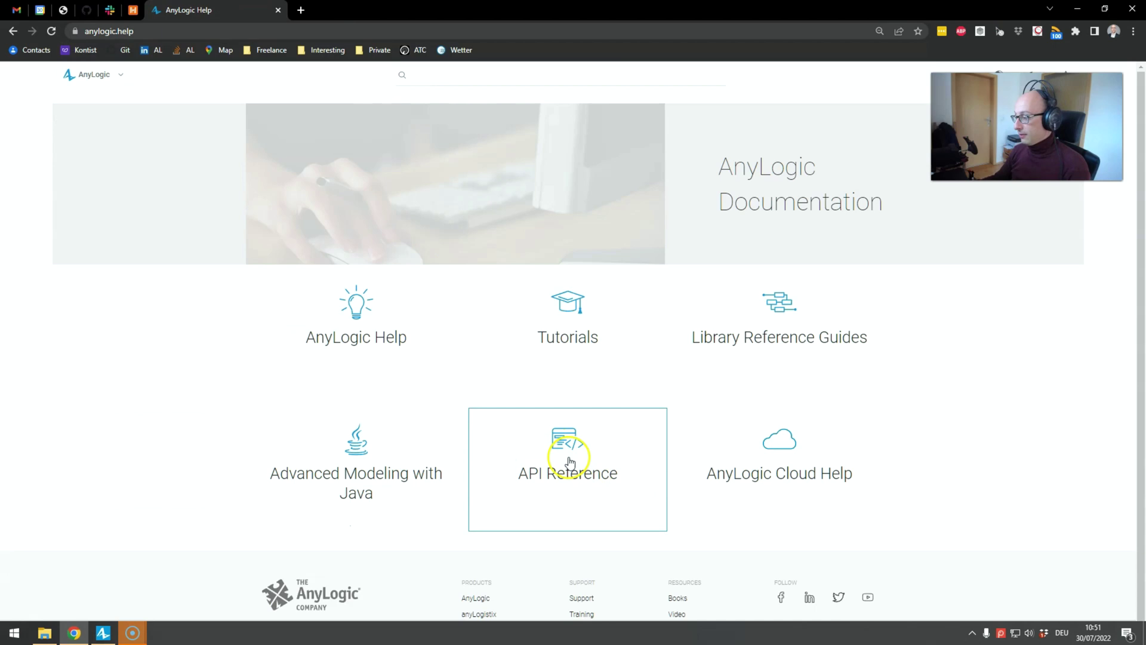
Search the API reference for 'rectangularnode' and open the RectangularNode class page
left_click(567, 464)
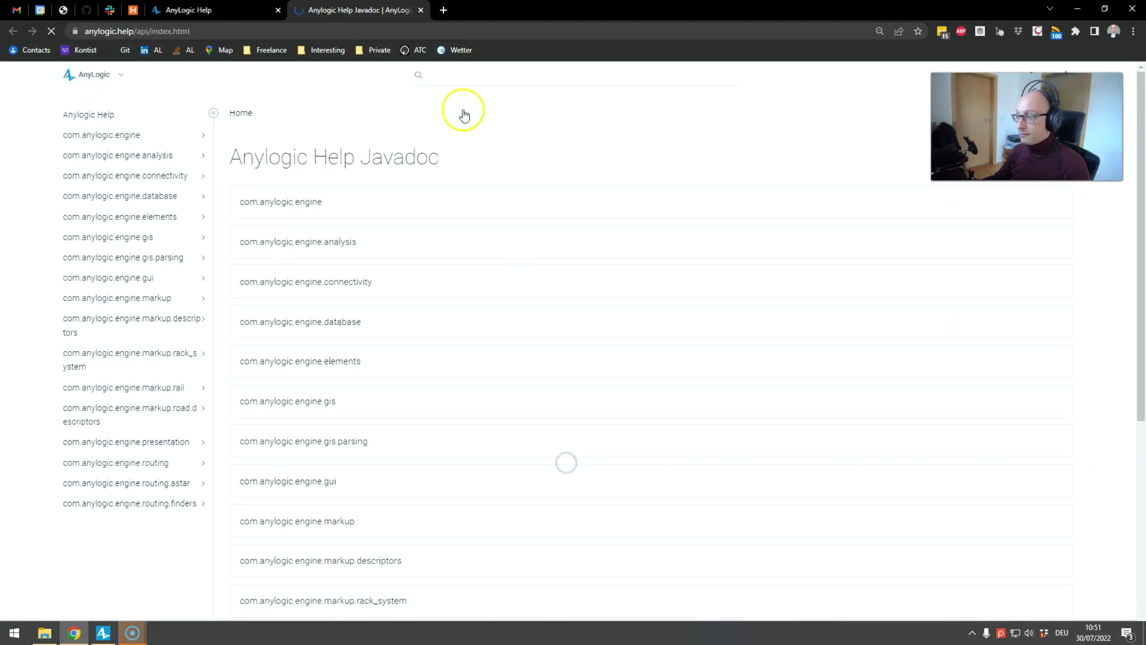
left_click(455, 75)
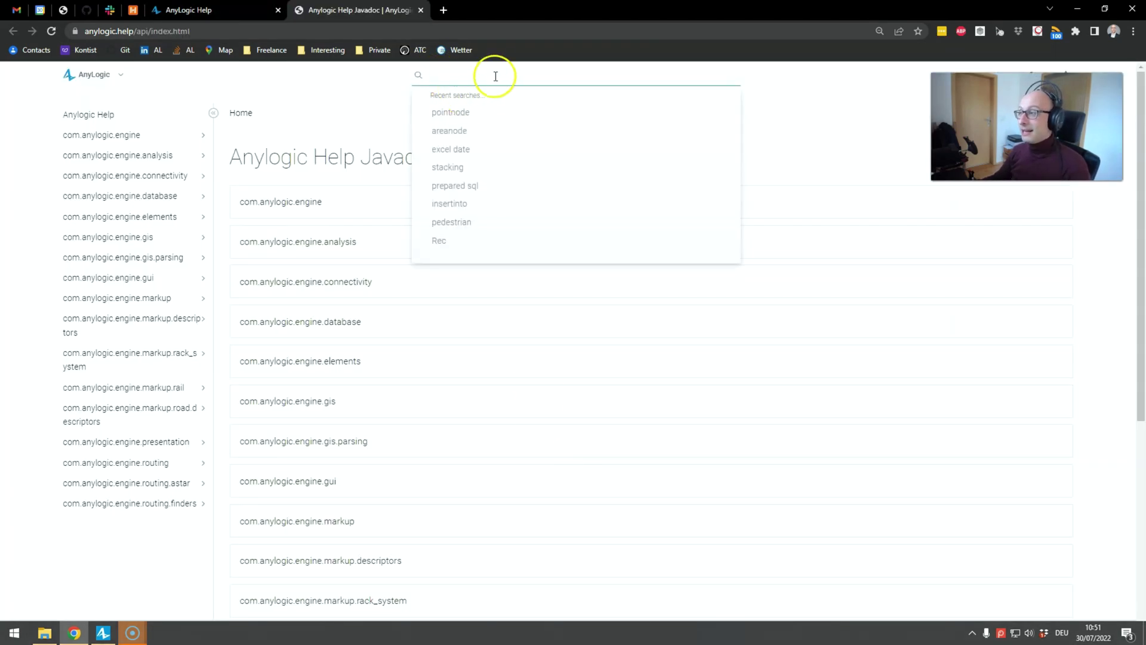
type("rectangular node")
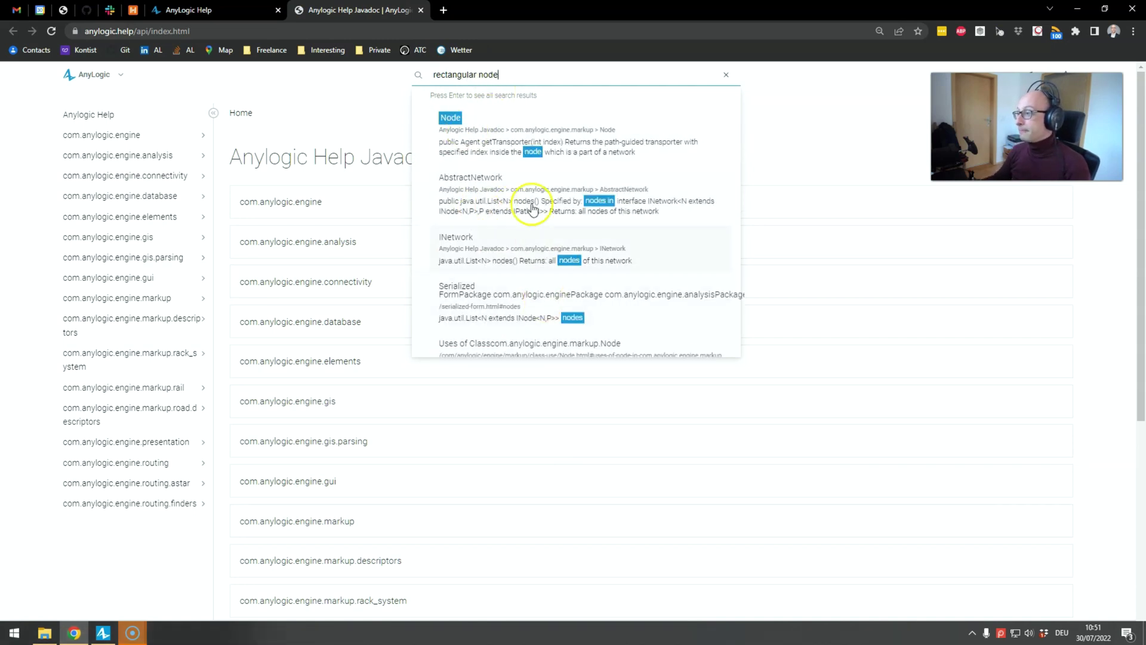
key("BackSpace")
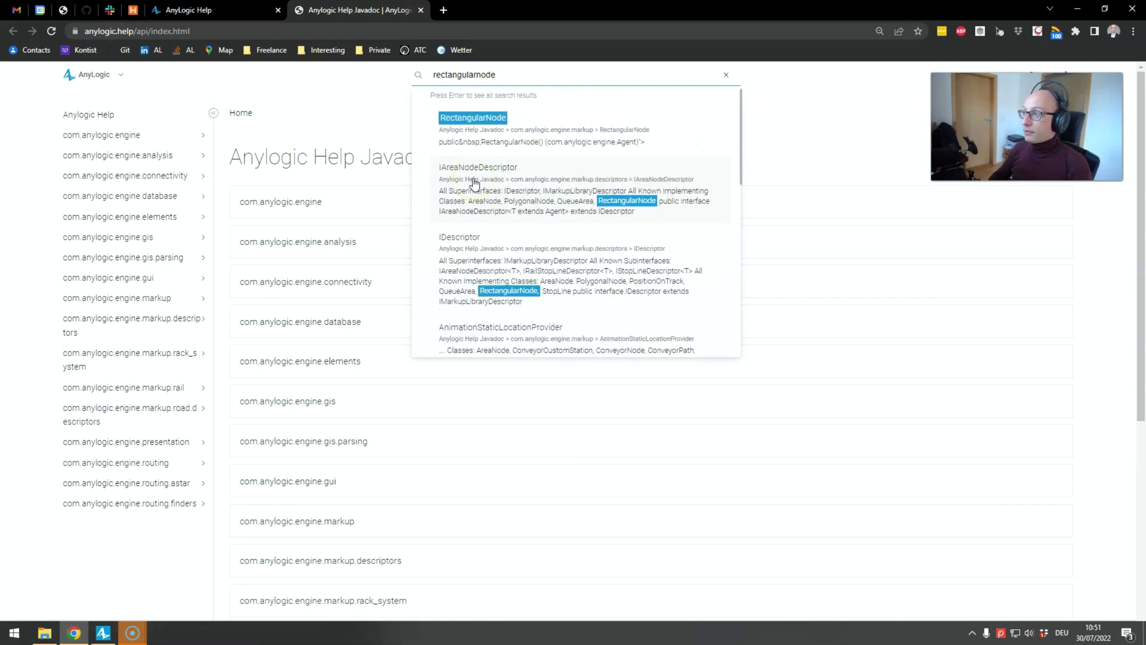
left_click(459, 135)
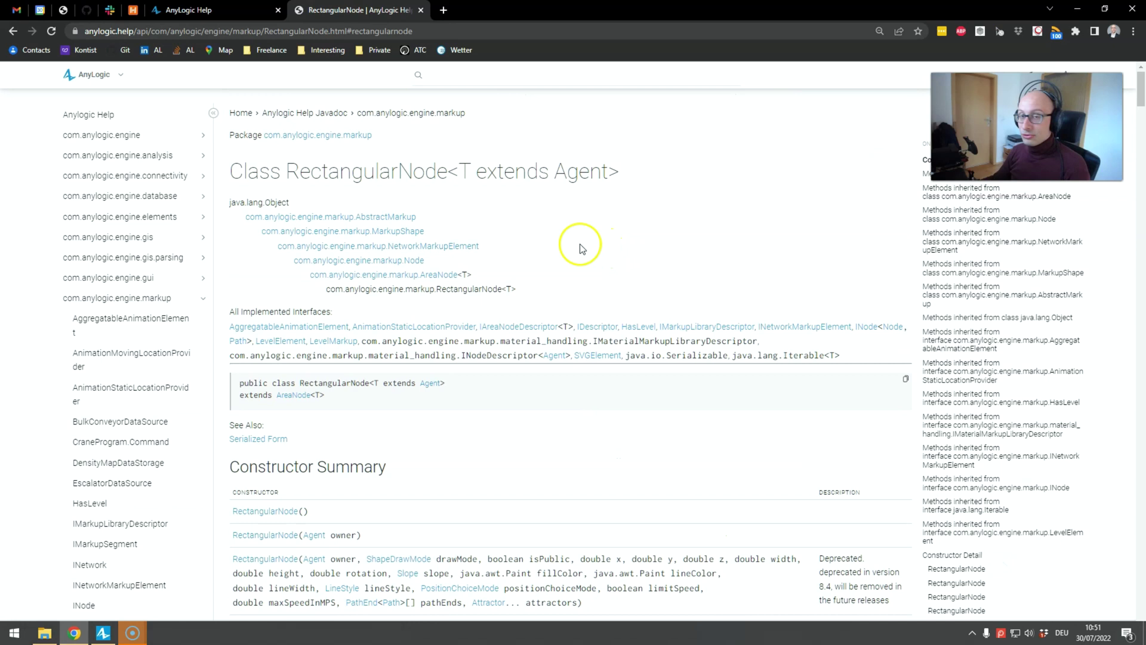
Examine RectangularNode's inheritance chain, highlighting RectangularNode and NetworkMarkupElement
double_click(449, 293)
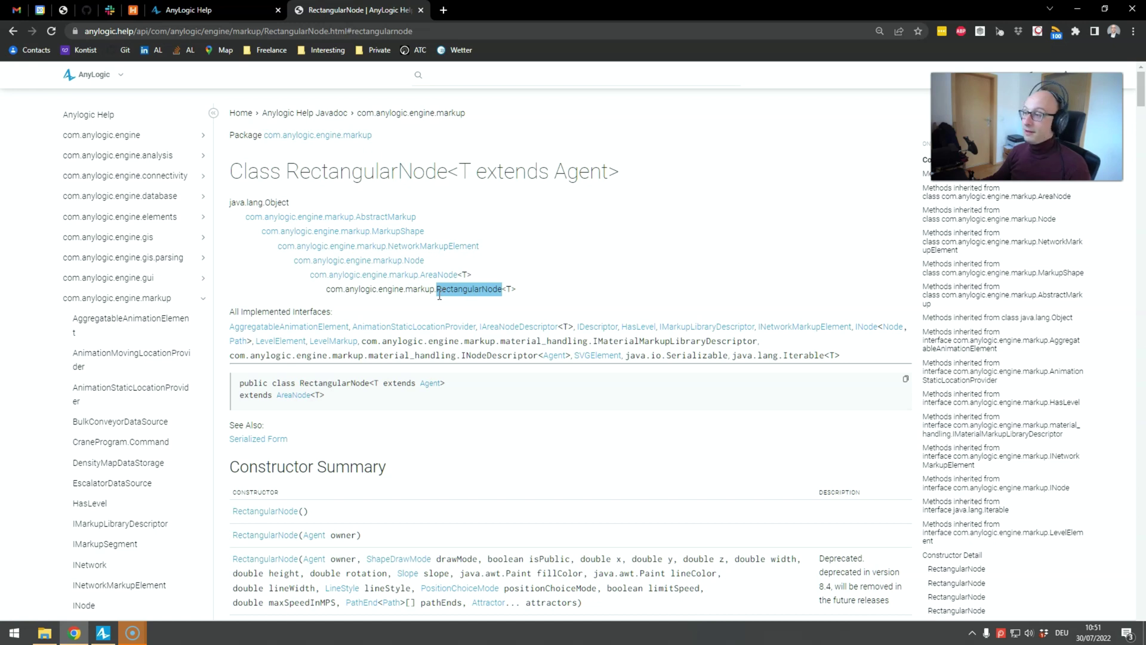
left_click(549, 289)
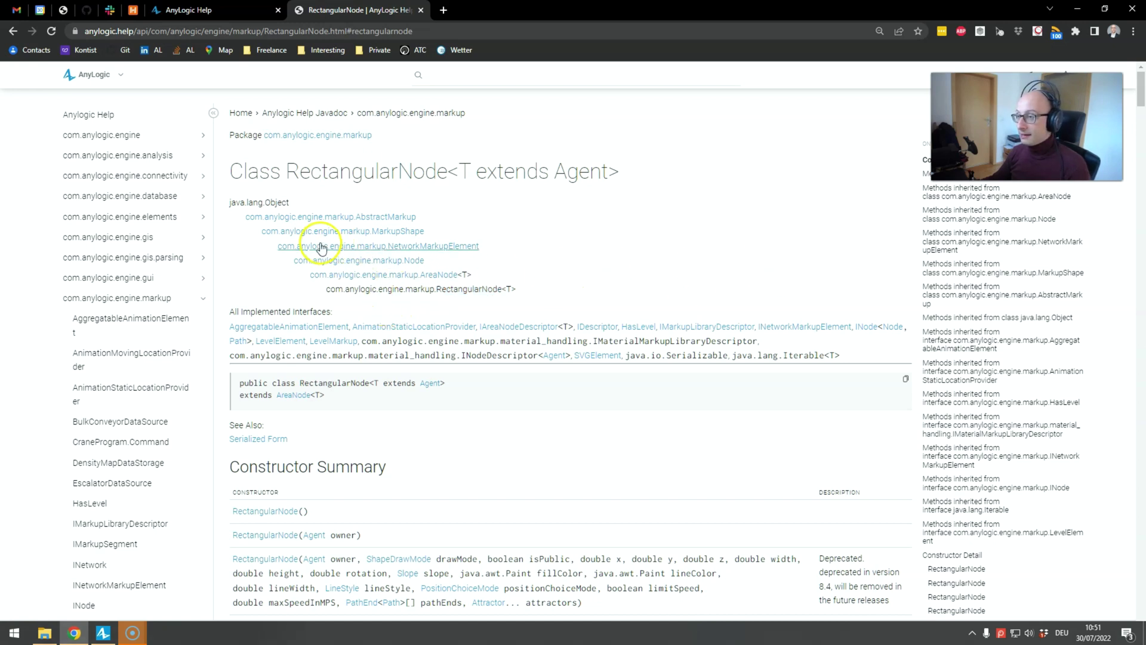
left_click(383, 167)
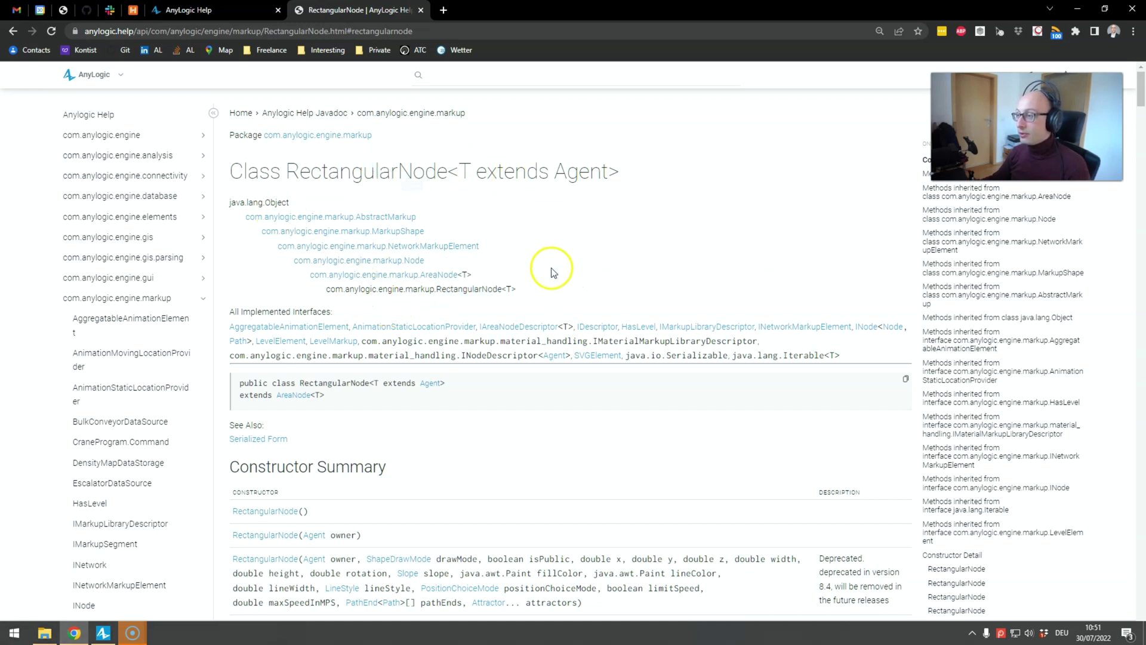
double_click(484, 289)
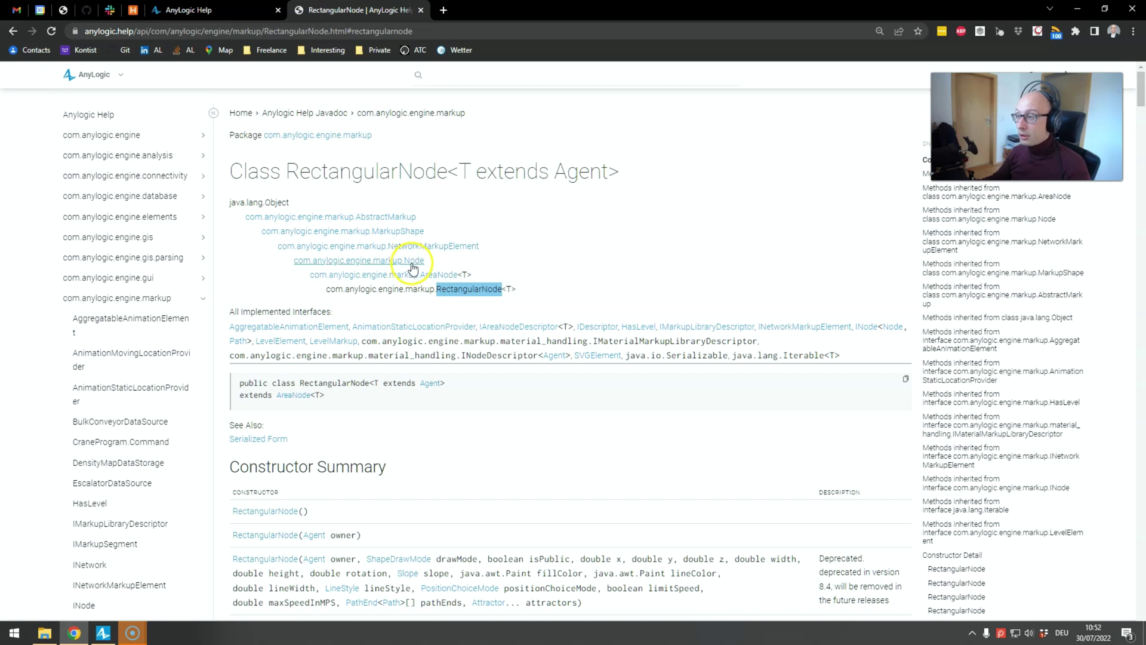
left_click_drag(480, 246, 407, 250)
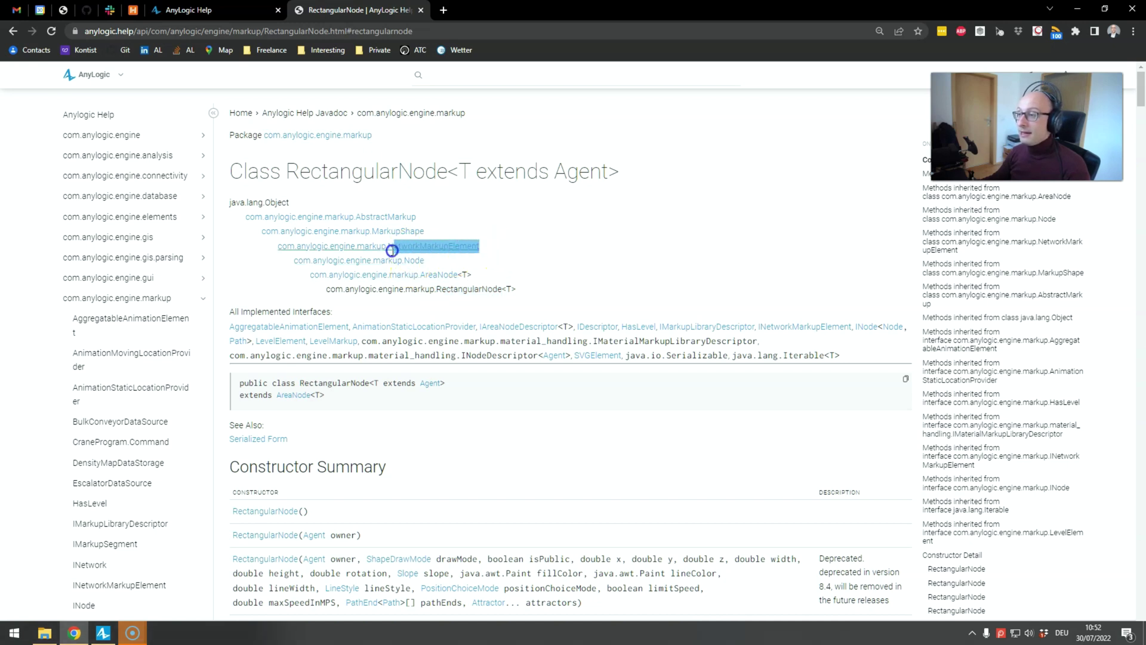
left_click(519, 261)
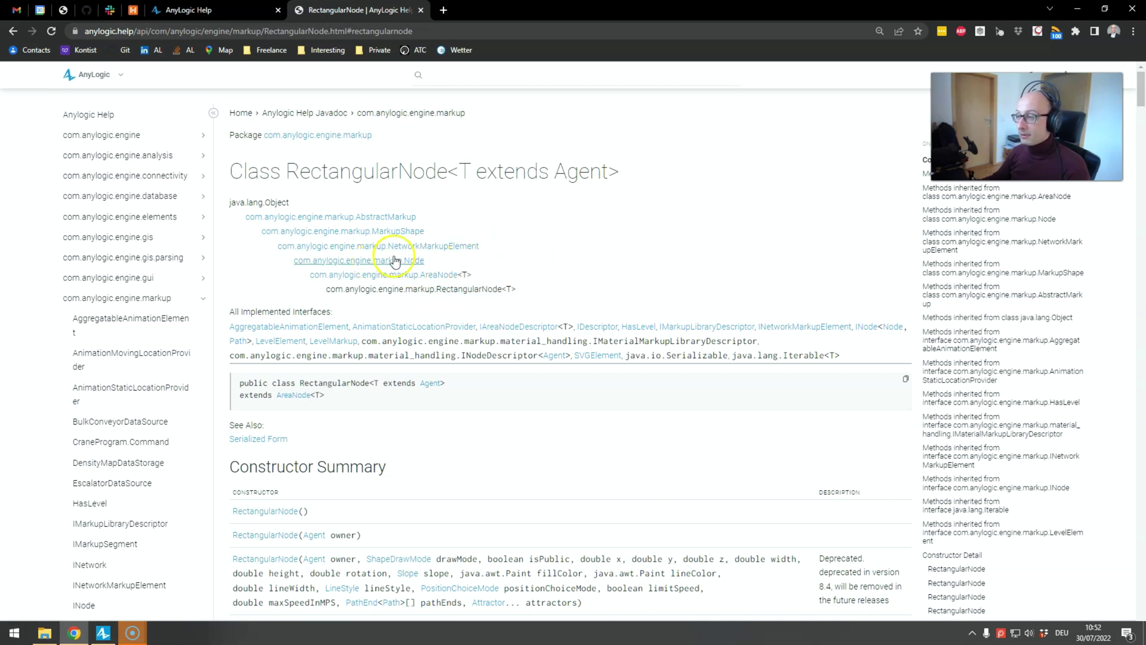
Open the parent AreaNode class page, then go back to RectangularNode
left_click(449, 281)
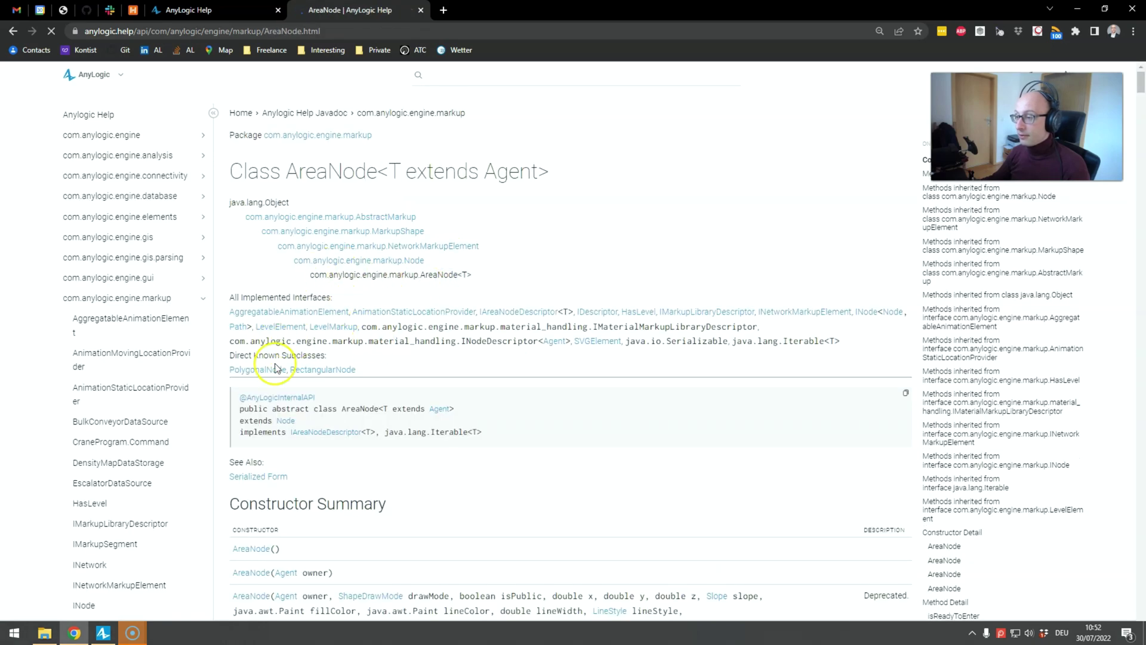
scroll(418, 466, "down", 4)
scroll(286, 323, "up", 3)
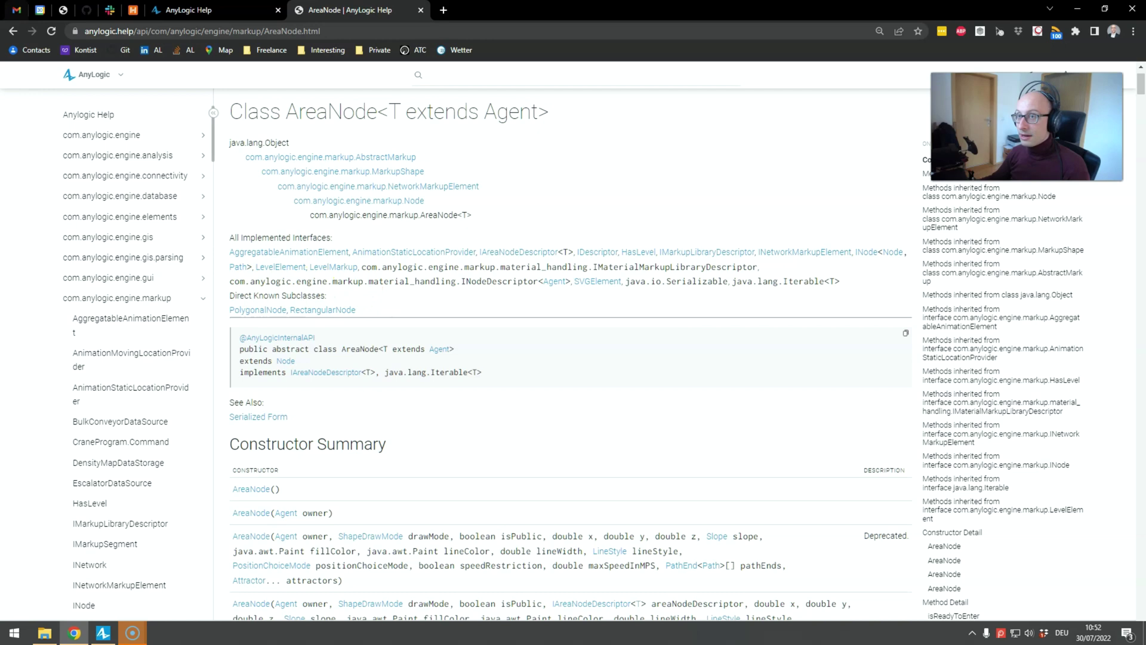
left_click(13, 31)
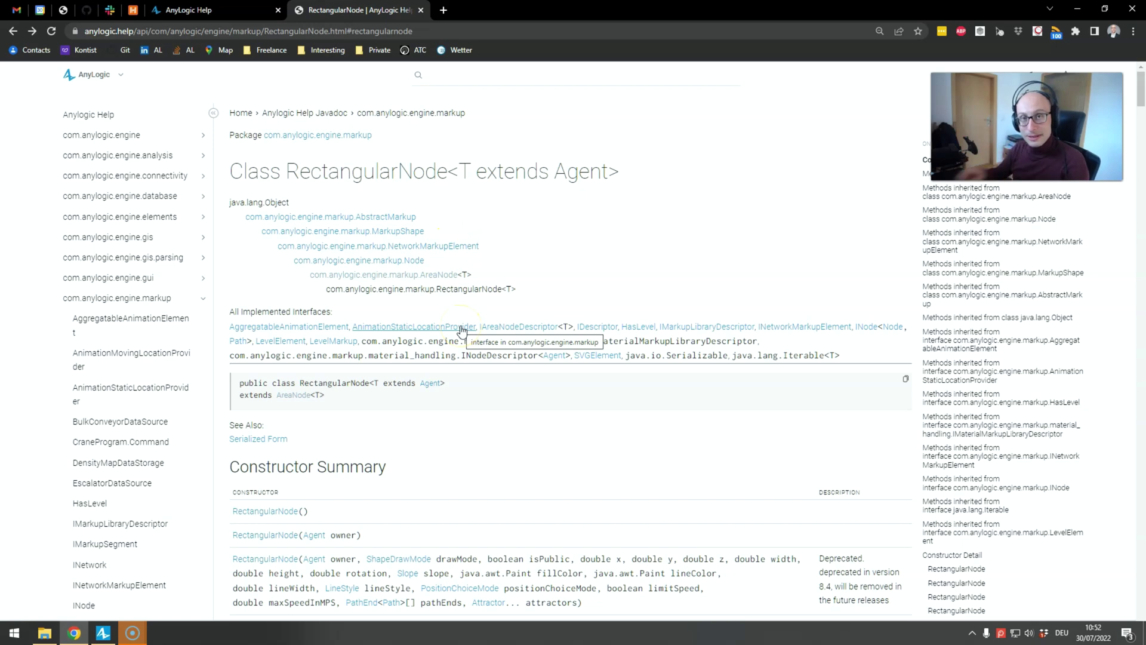
Search the help for PointNode and review its class hierarchy
left_click(500, 75)
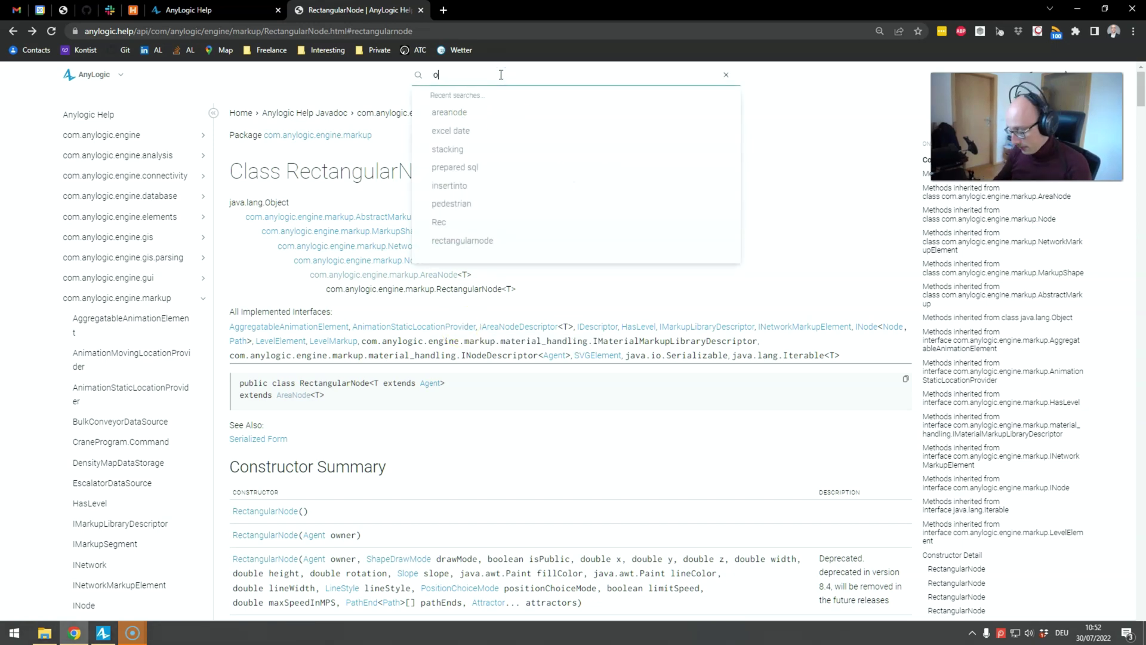
type("PointNode")
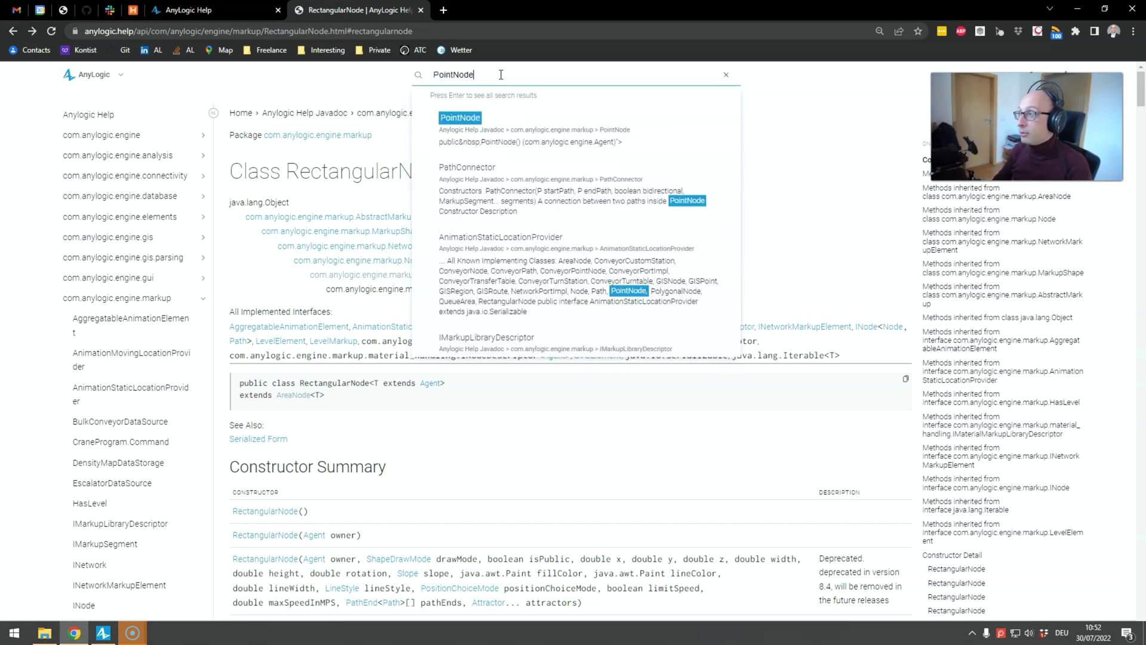
left_click(539, 135)
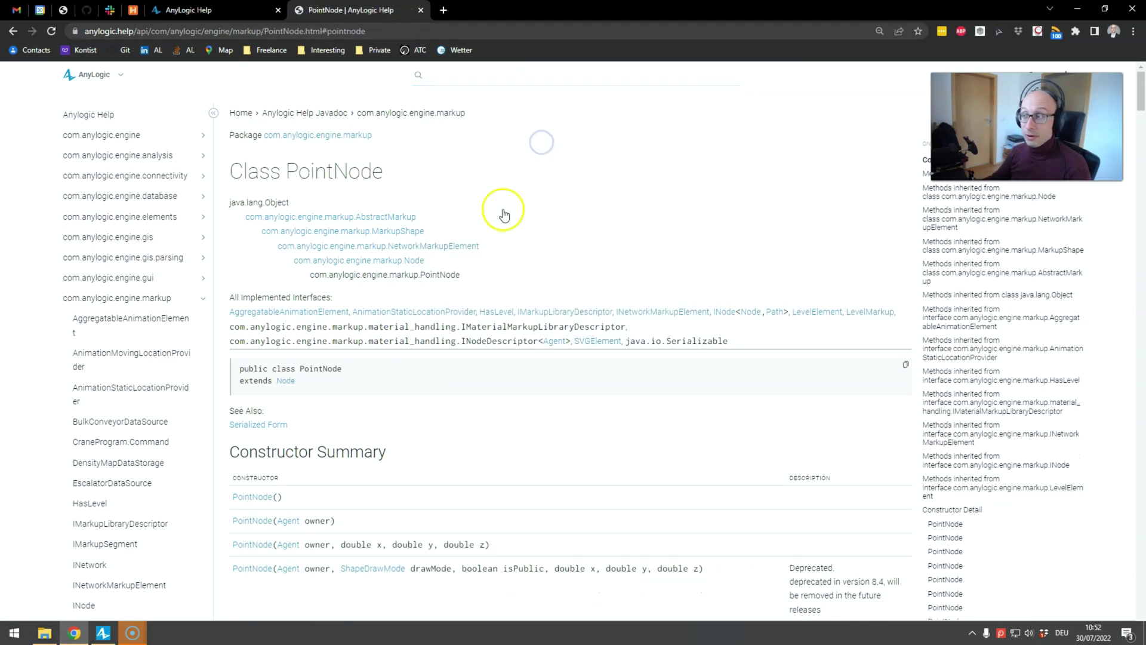
scroll(430, 275, "down", 15)
scroll(396, 261, "up", 10)
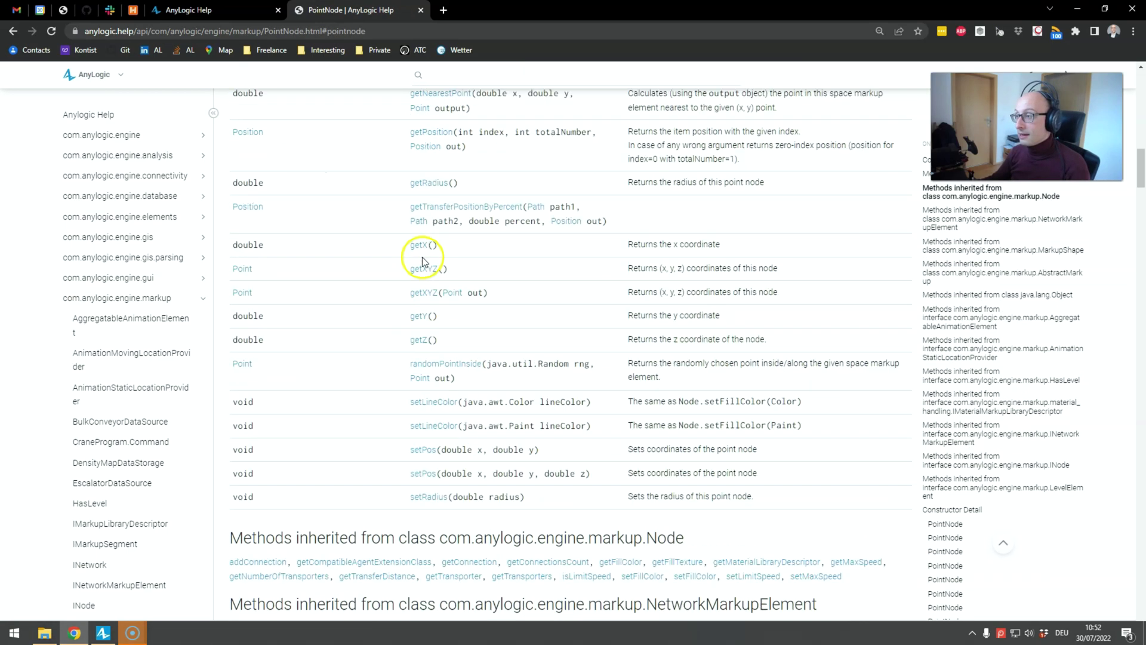
scroll(423, 261, "up", 10)
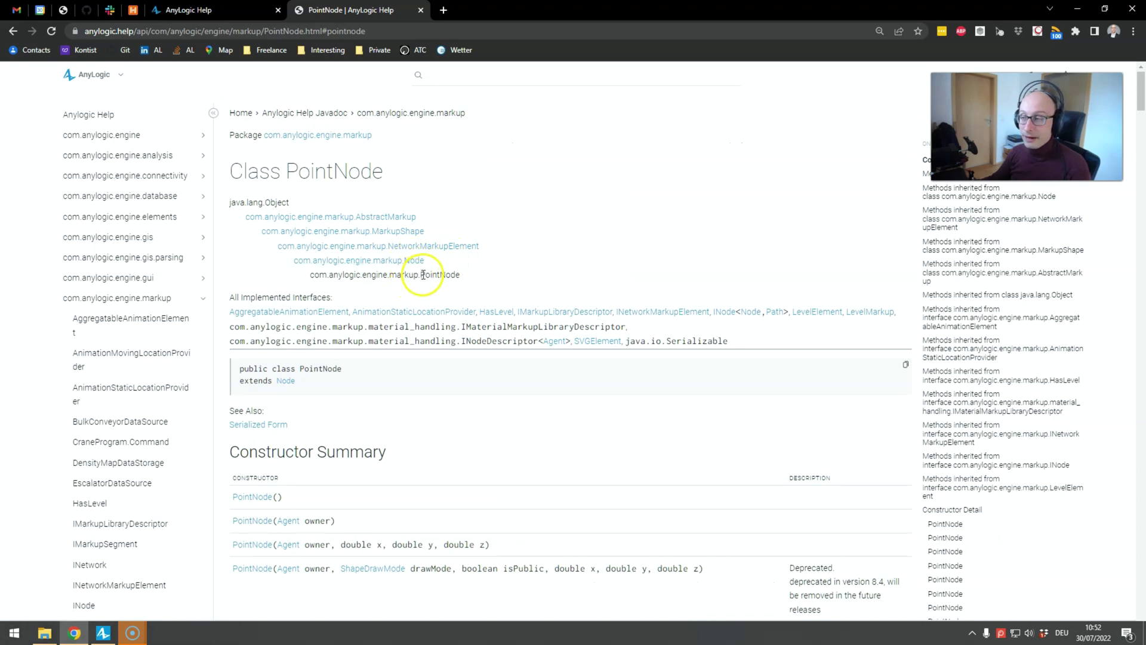
double_click(424, 275)
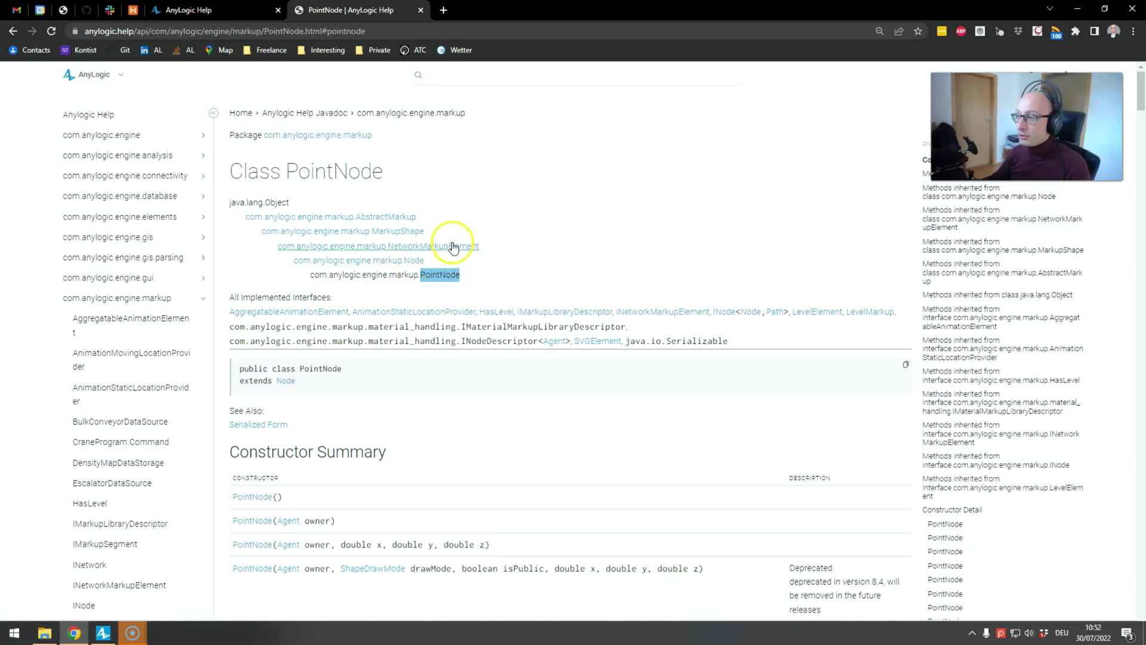
Search 'Pol', review the PolygonalNode class hierarchy, then return to AnyLogic
left_click(458, 72)
type("P")
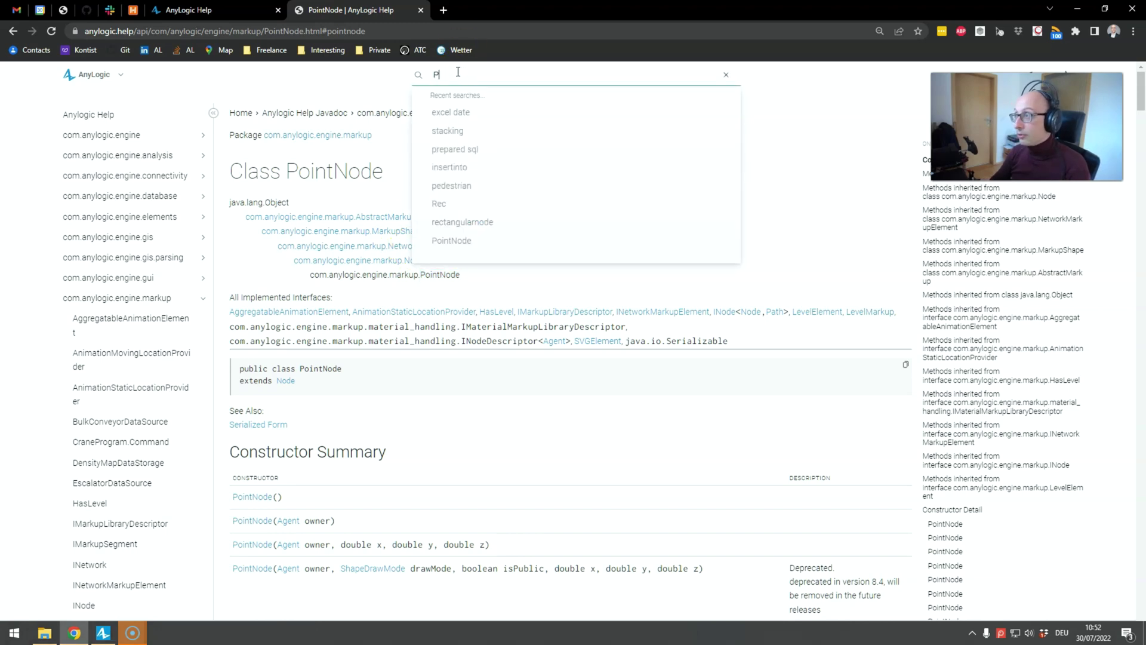
type("ol")
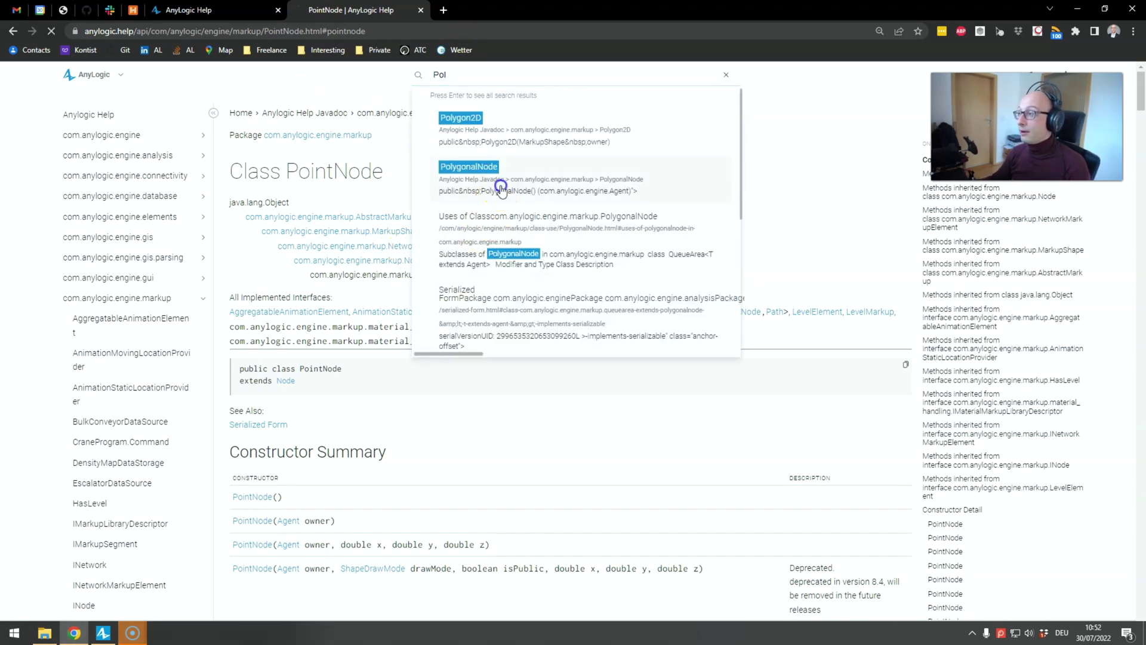
left_click(500, 185)
scroll(417, 334, "down", 20)
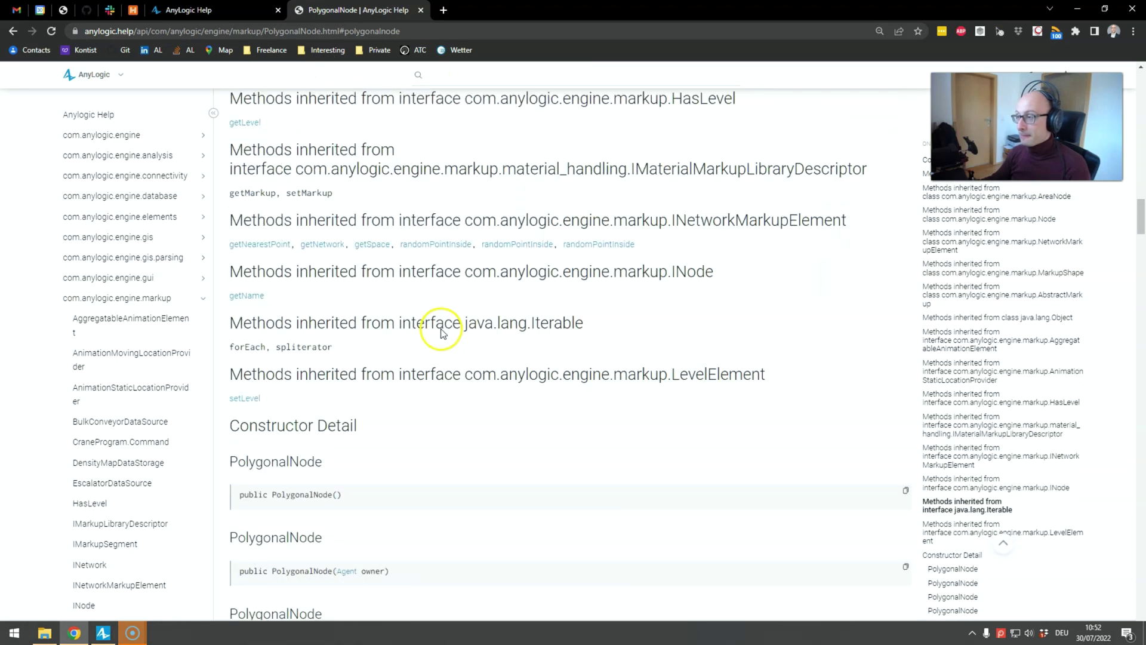
scroll(435, 332, "up", 15)
scroll(439, 333, "up", 10)
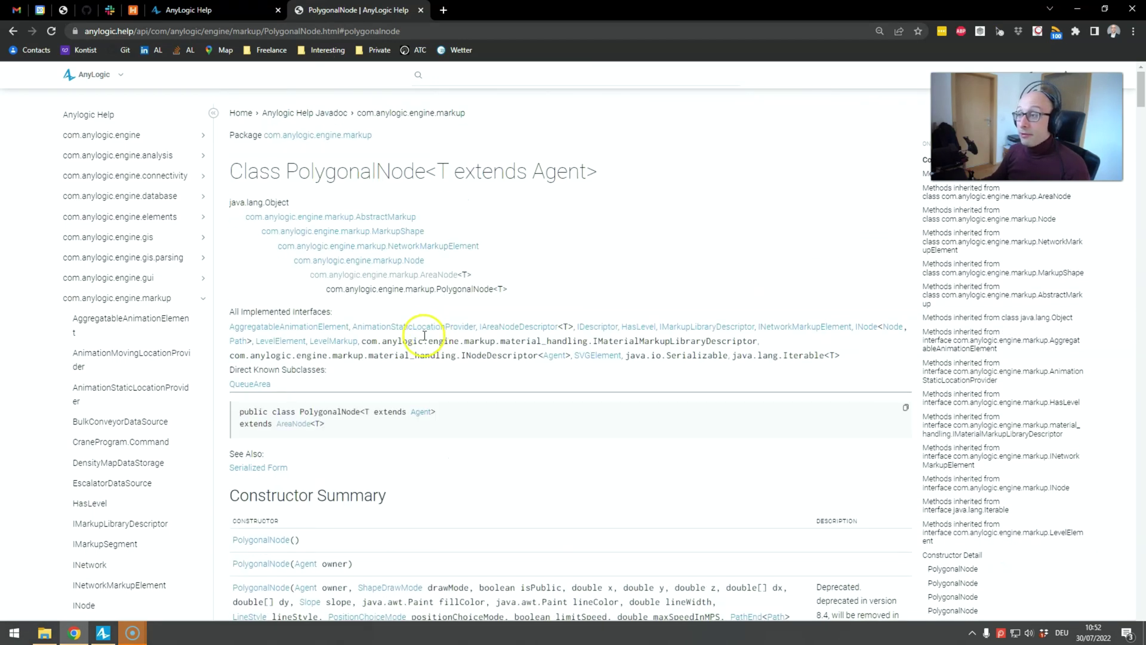
left_click(466, 297)
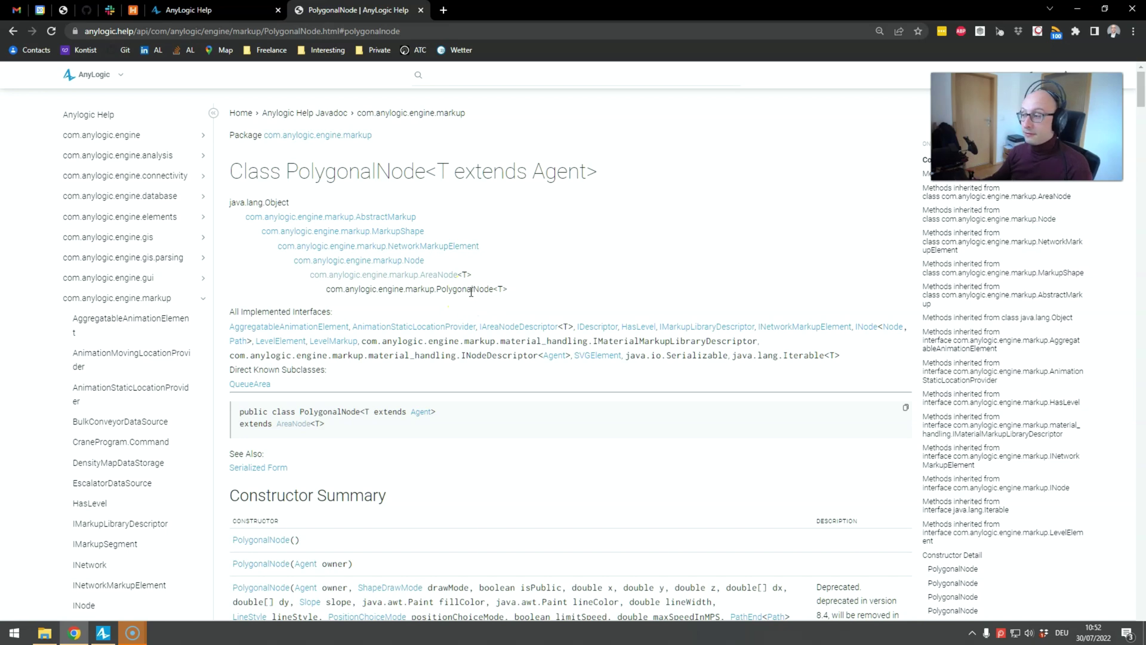
key("alt+Tab")
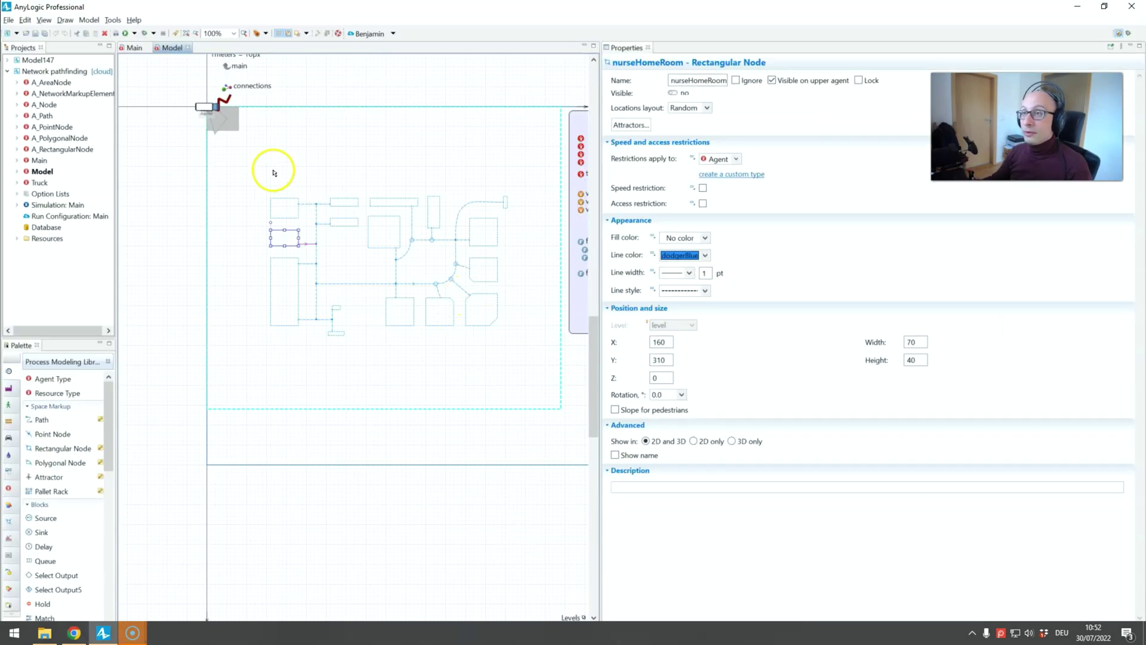
From Main's embedded model agent, open the Model agent type showing its f_CreateNetwork(network) startup call
left_click(133, 48)
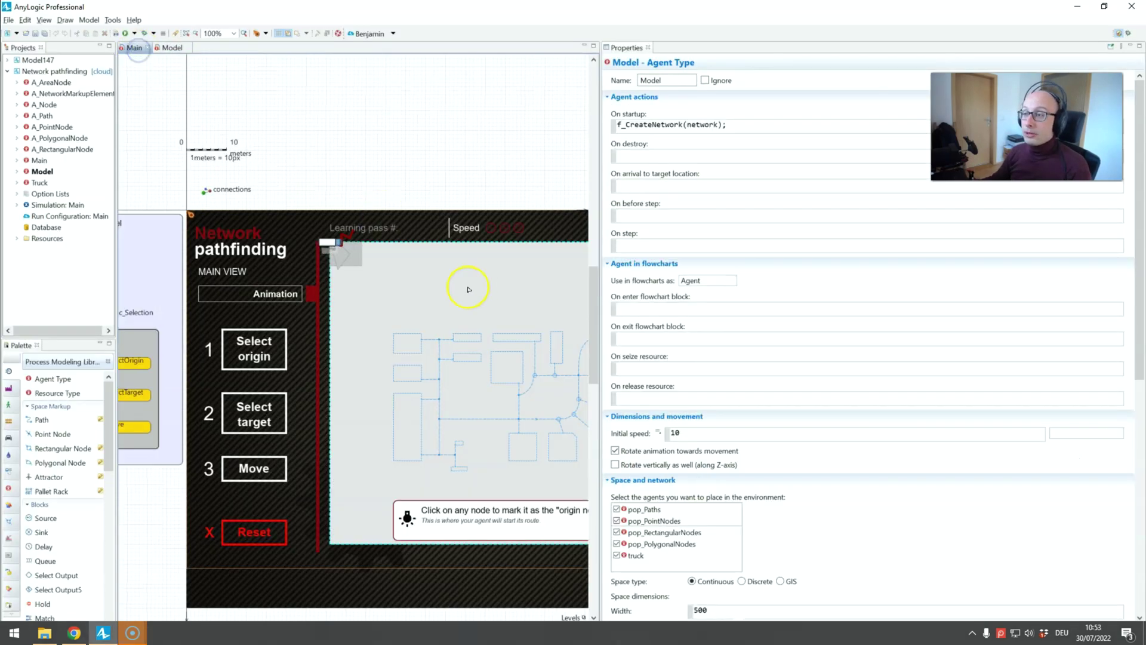
left_click_drag(312, 184, 407, 198)
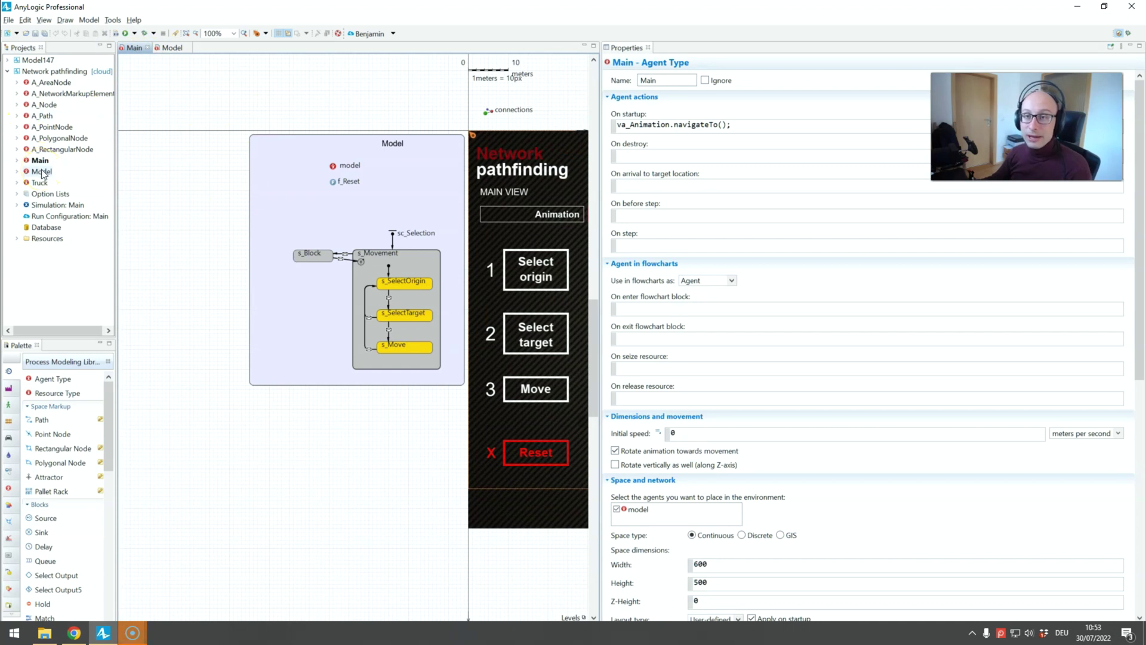
left_click(333, 170)
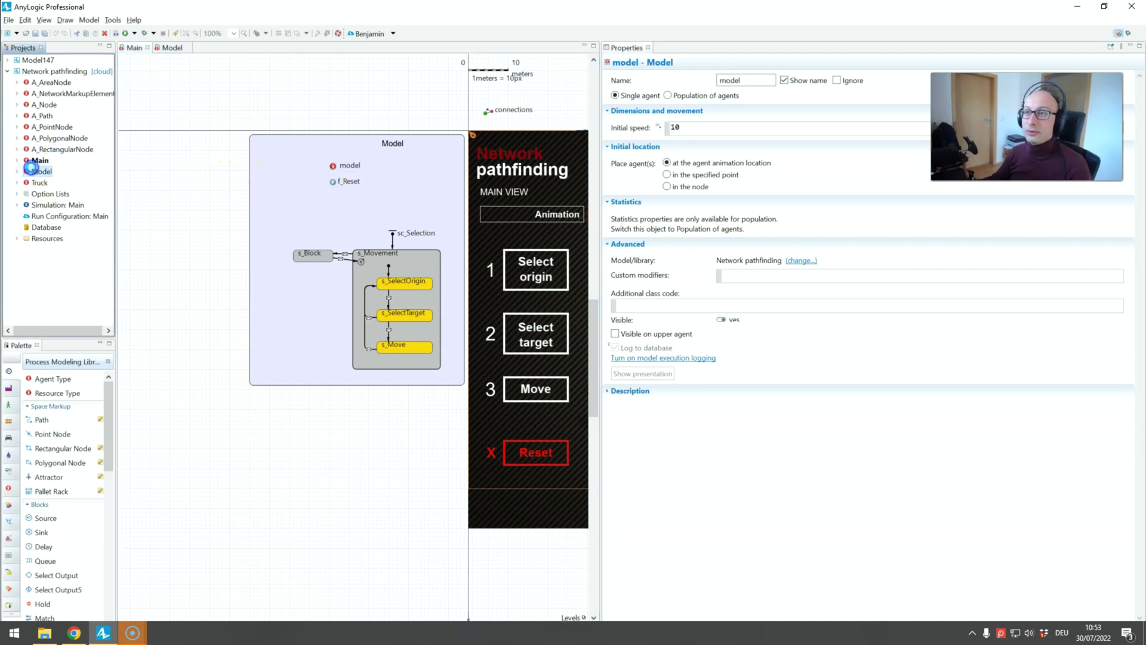
double_click(31, 169)
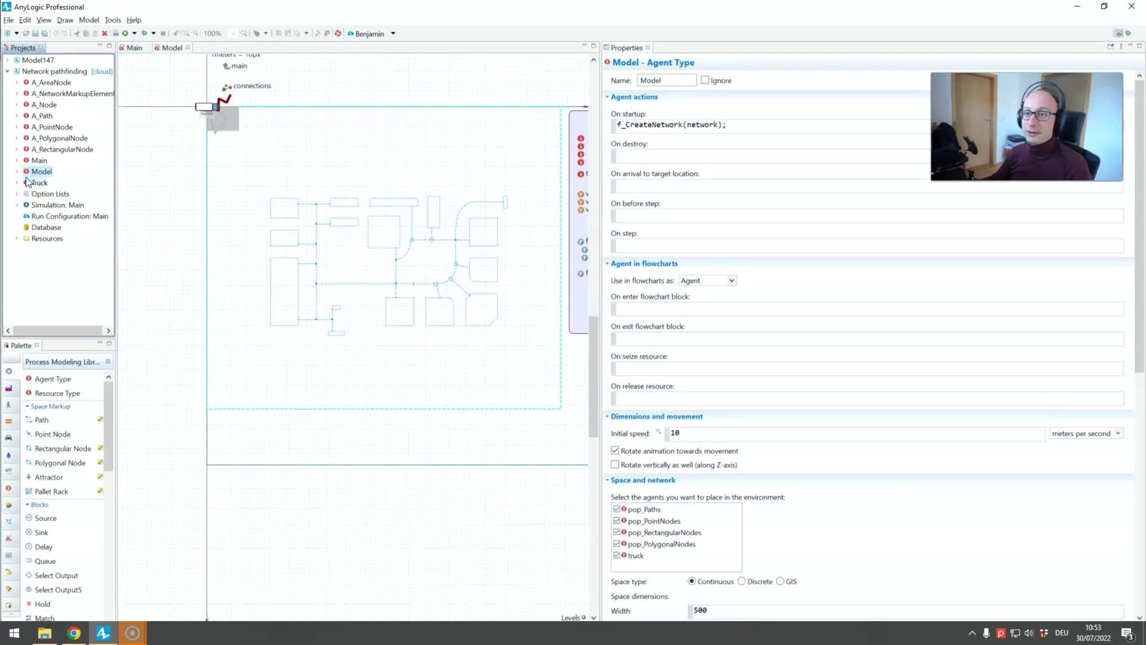
Inspect doctorHomeRoom, then view pop_RectangularNodes, an initially empty population of A_RectangularNode agents
left_click(288, 199)
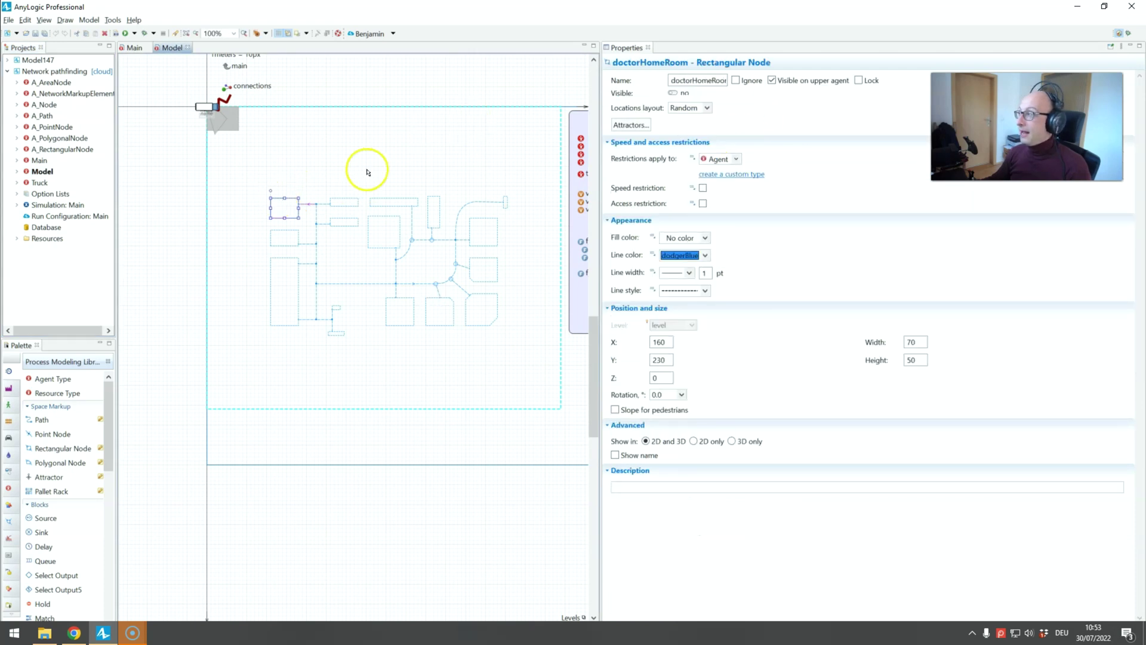
scroll(320, 200, "right", 2)
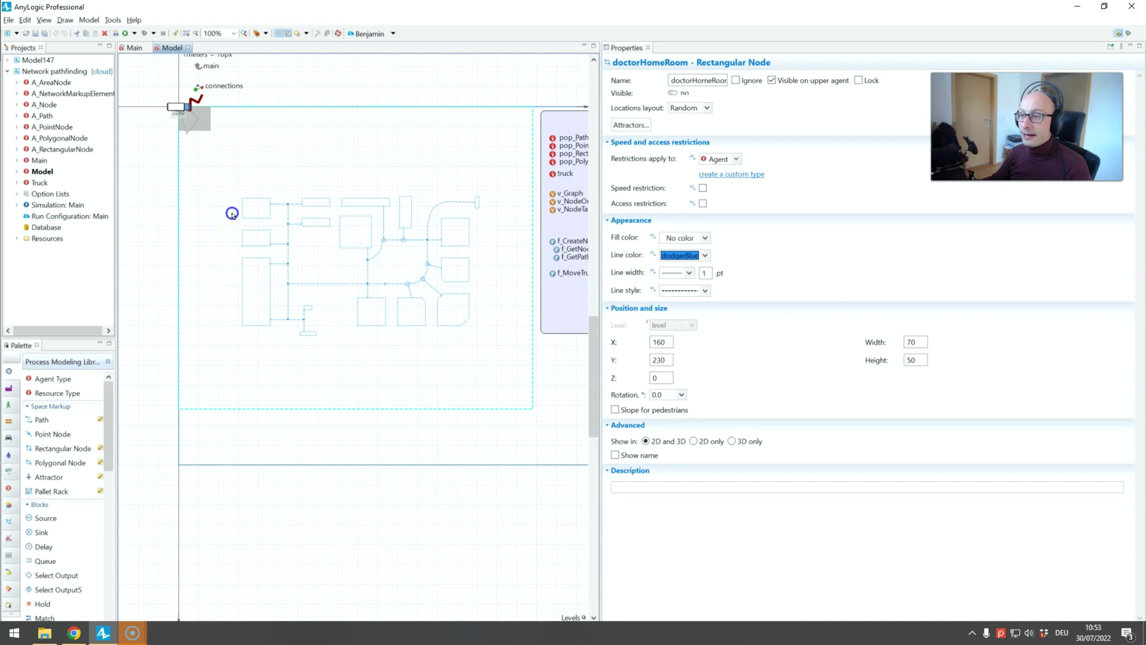
left_click(229, 212)
left_click_drag(405, 258, 276, 266)
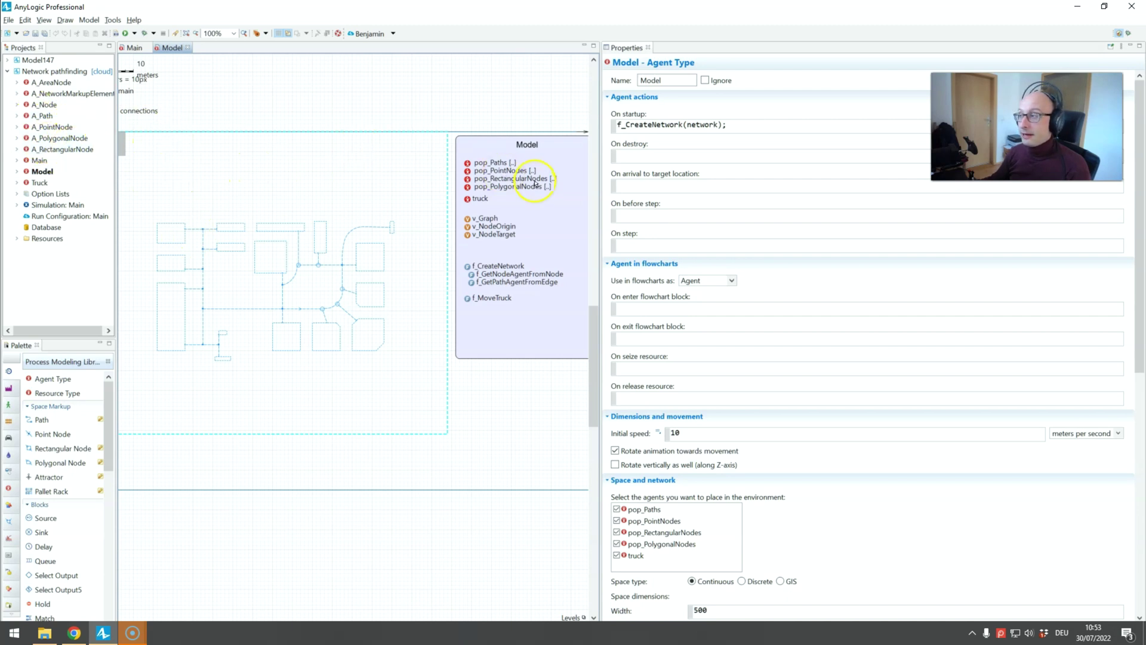
left_click(465, 179)
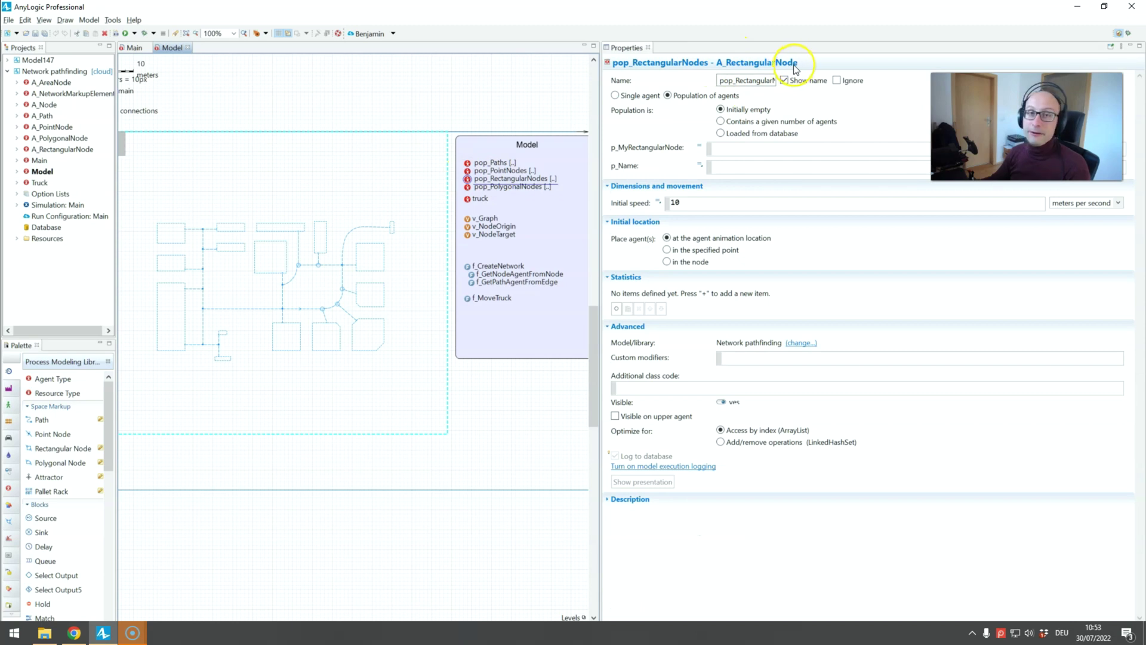
left_click(67, 150)
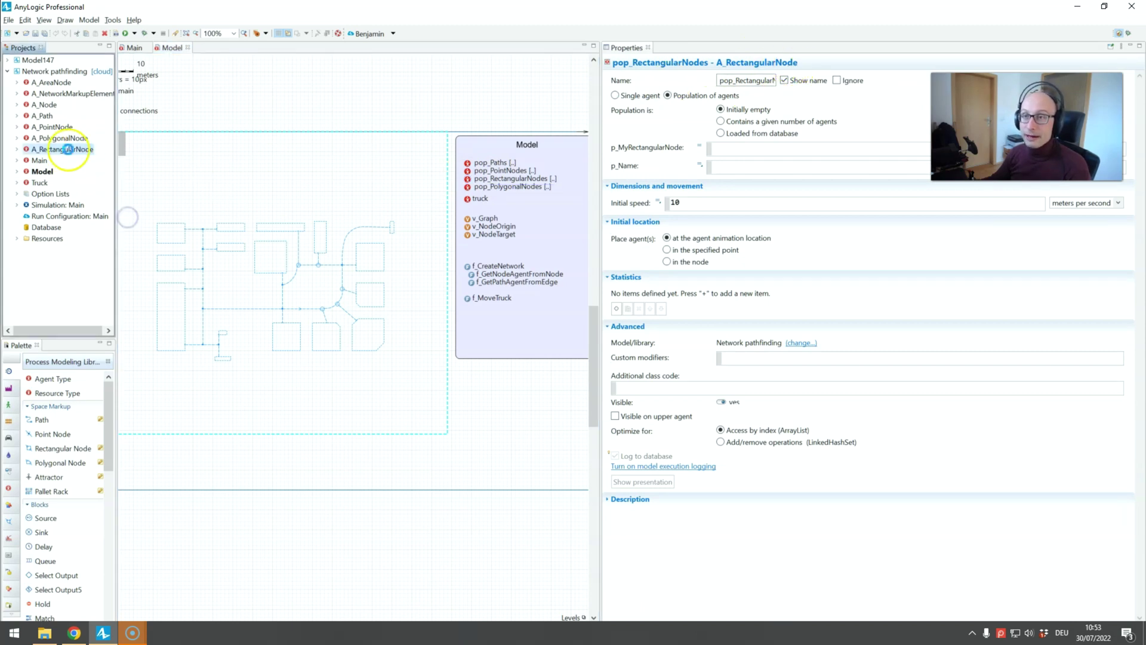
Open A_RectangularNode and inspect its rec_Animation rectangle and the palette's markup sections
double_click(66, 149)
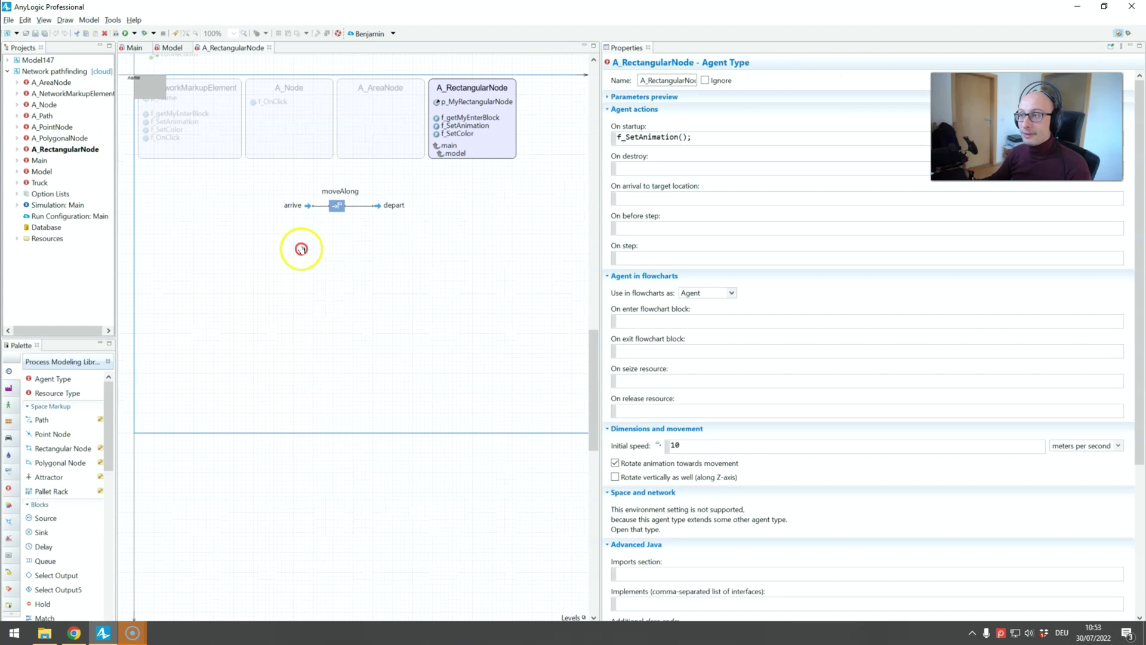
left_click_drag(302, 249, 261, 255)
left_click(217, 167)
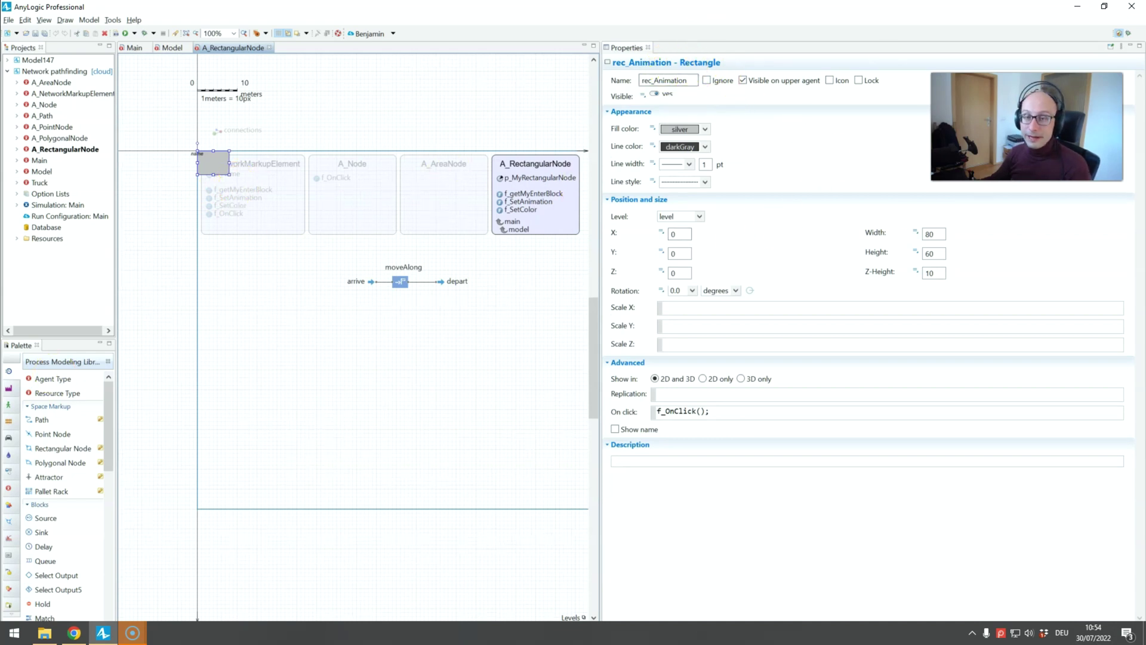
left_click(14, 520)
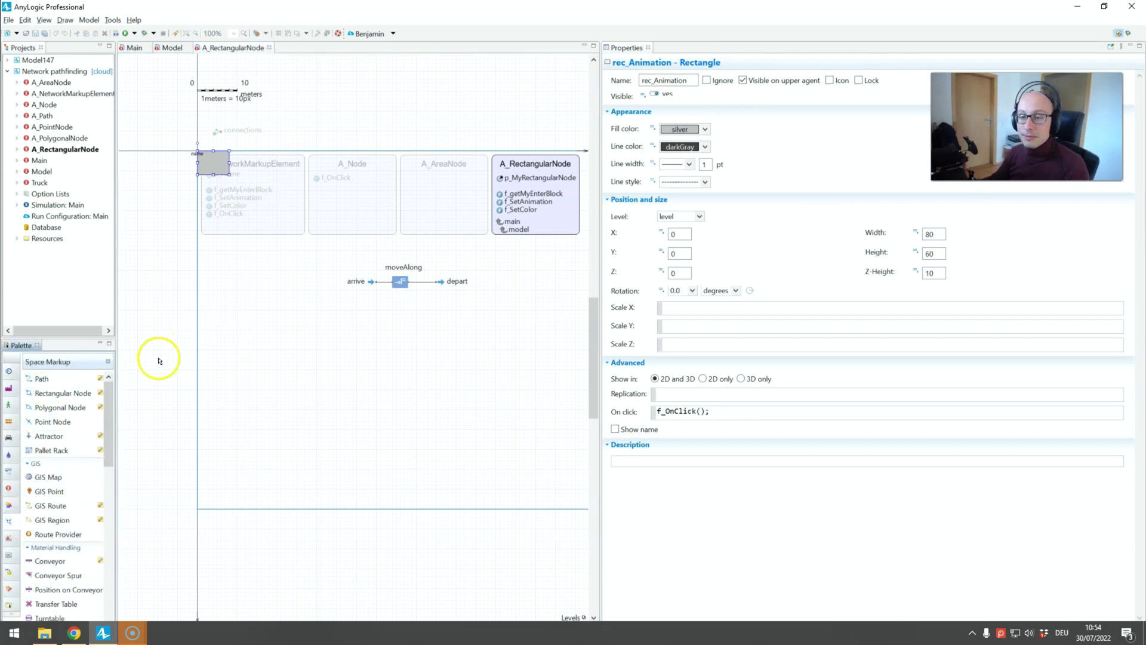
left_click(15, 505)
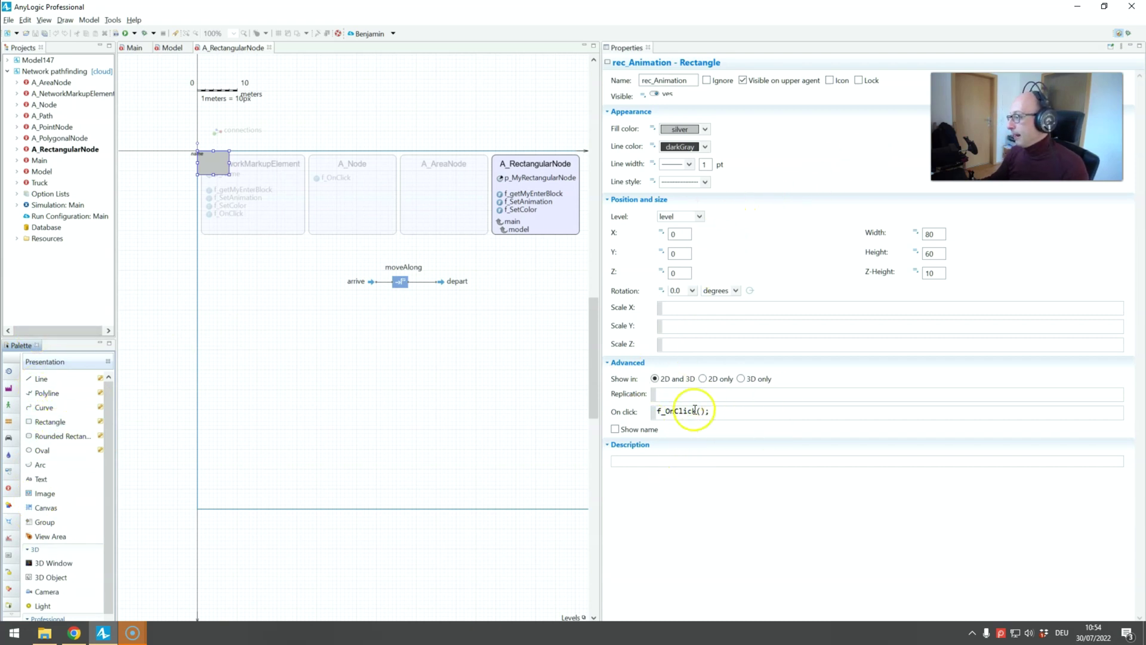
key("alt+Tab")
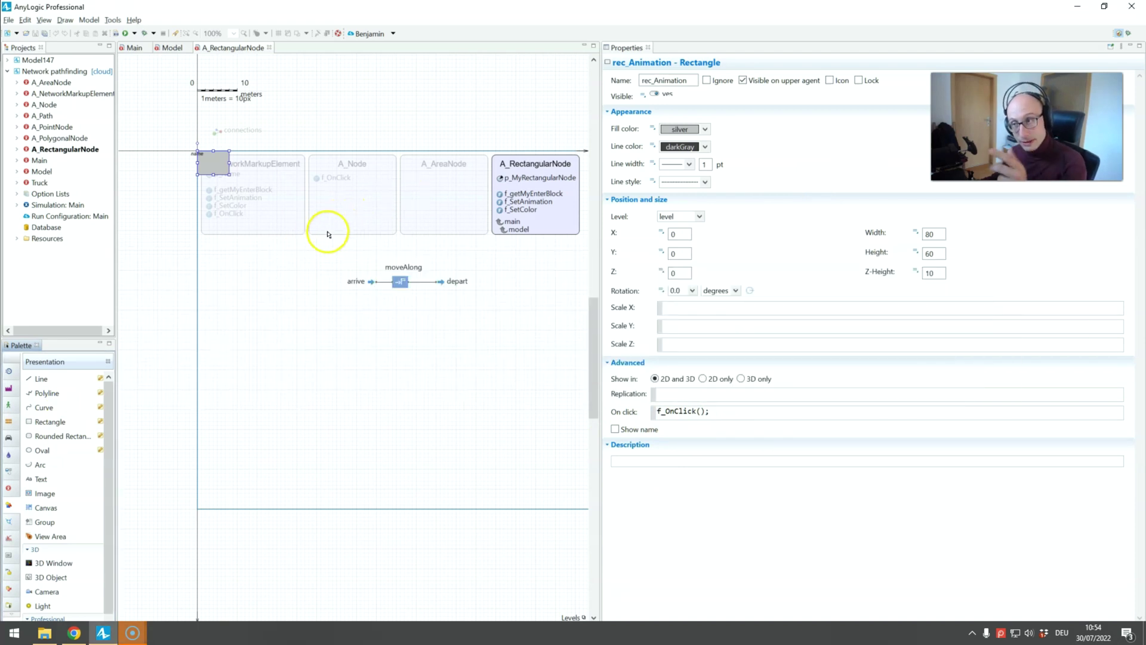
Review A_RectangularNode's four moveAlong flowchart elements and its p_MyRectangularNode parameter
left_click(289, 272)
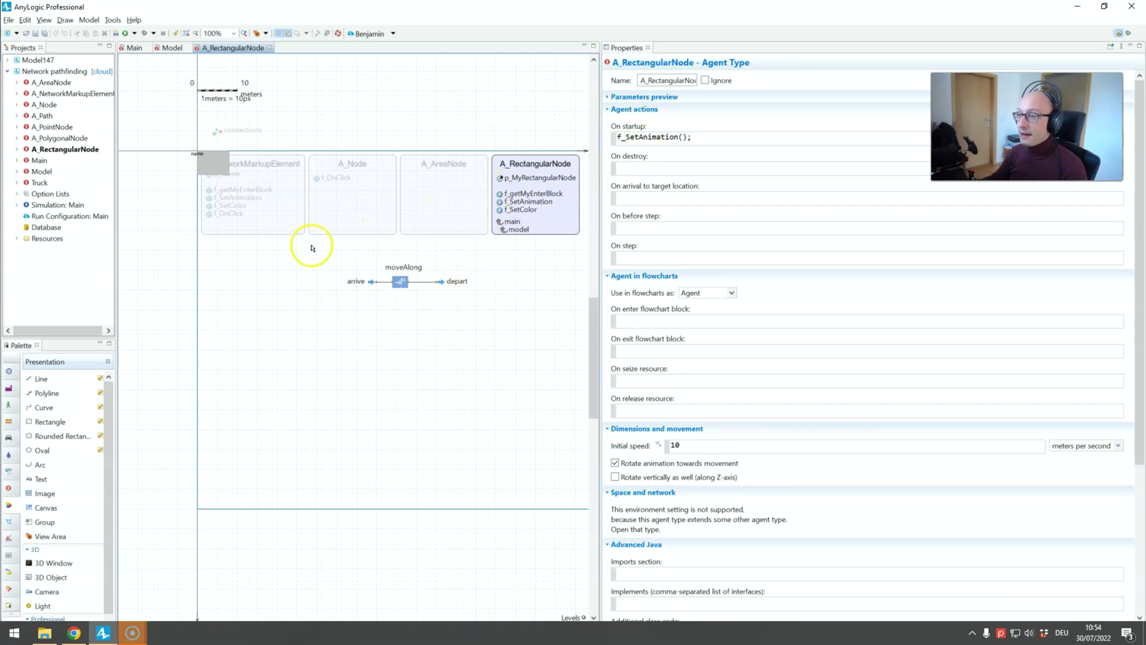
left_click_drag(307, 243, 472, 335)
left_click(122, 169)
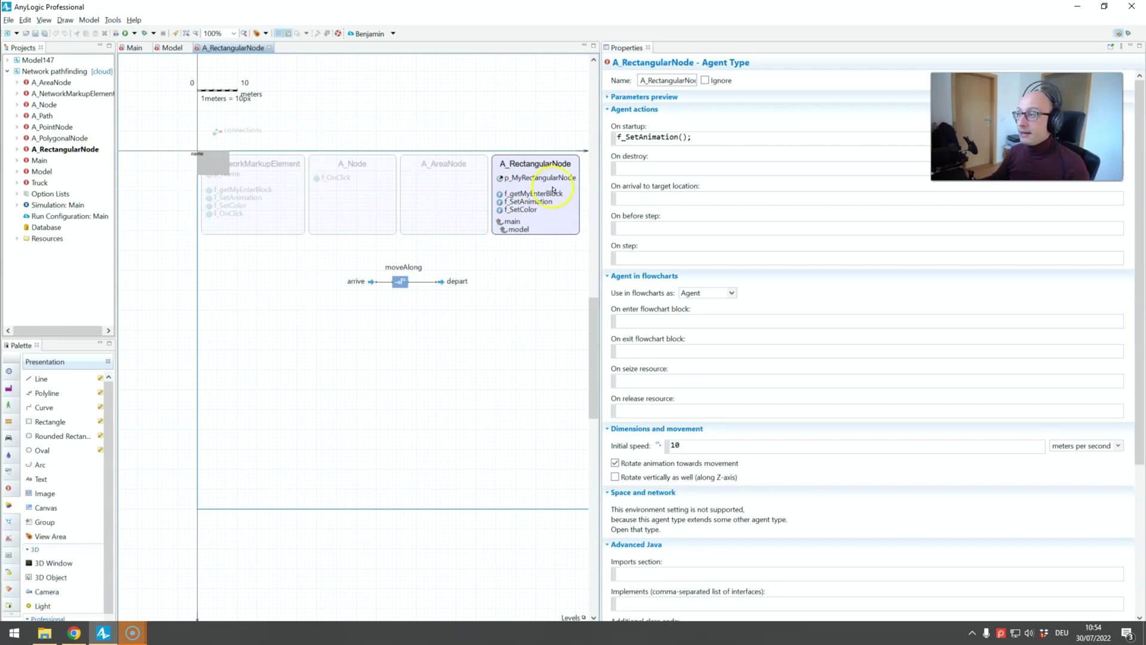
left_click_drag(512, 163, 467, 166)
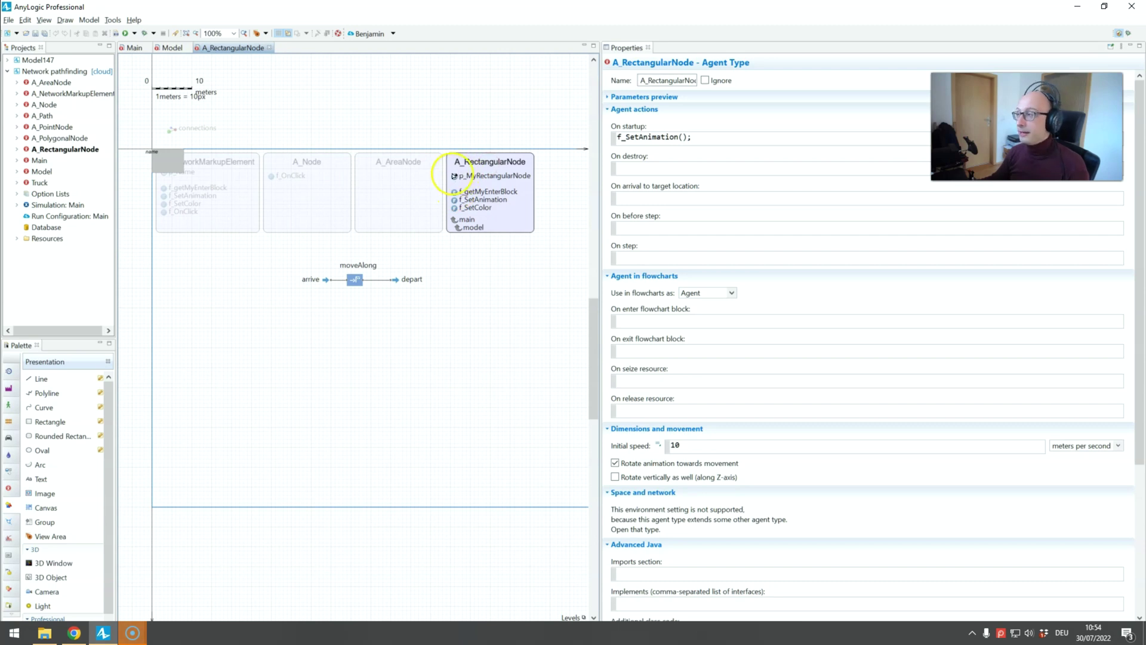
left_click(457, 176)
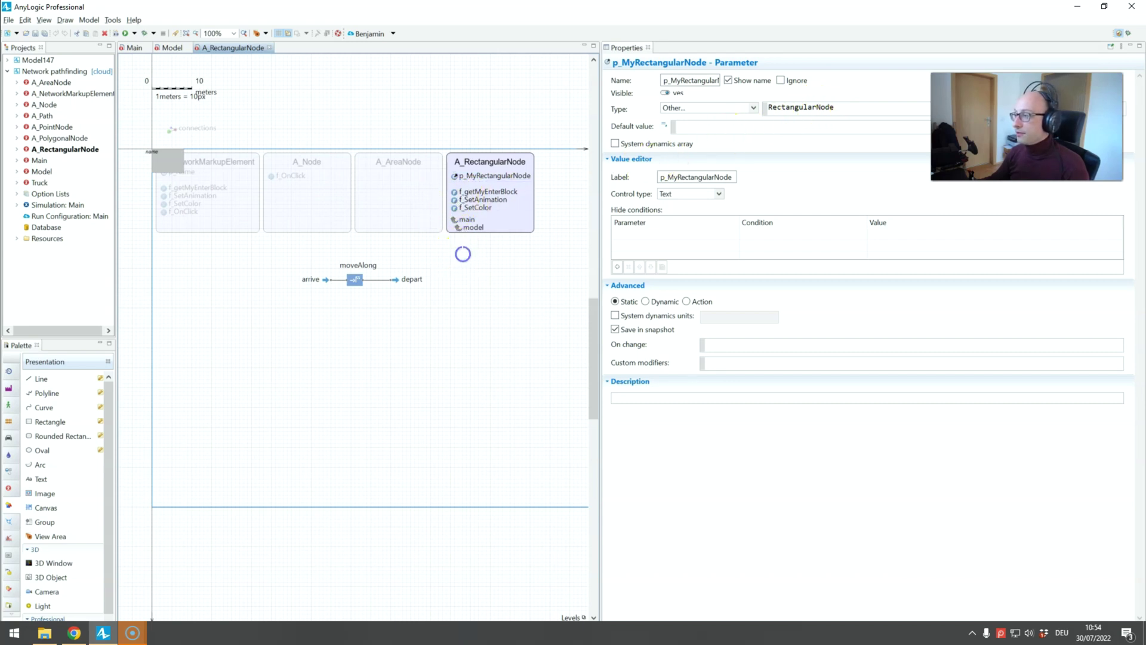
Confirm in A_RectangularNode's properties that it extends A_AreaNode, then switch to the PolygonalNode help page
left_click(460, 227)
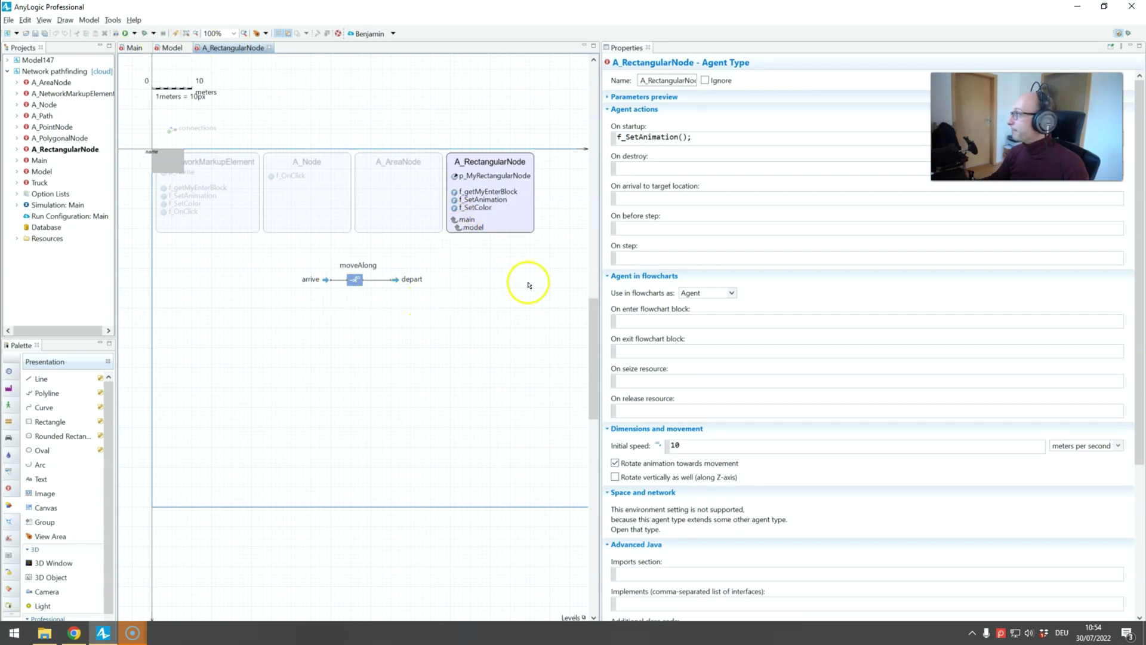
scroll(833, 342, "down", 5)
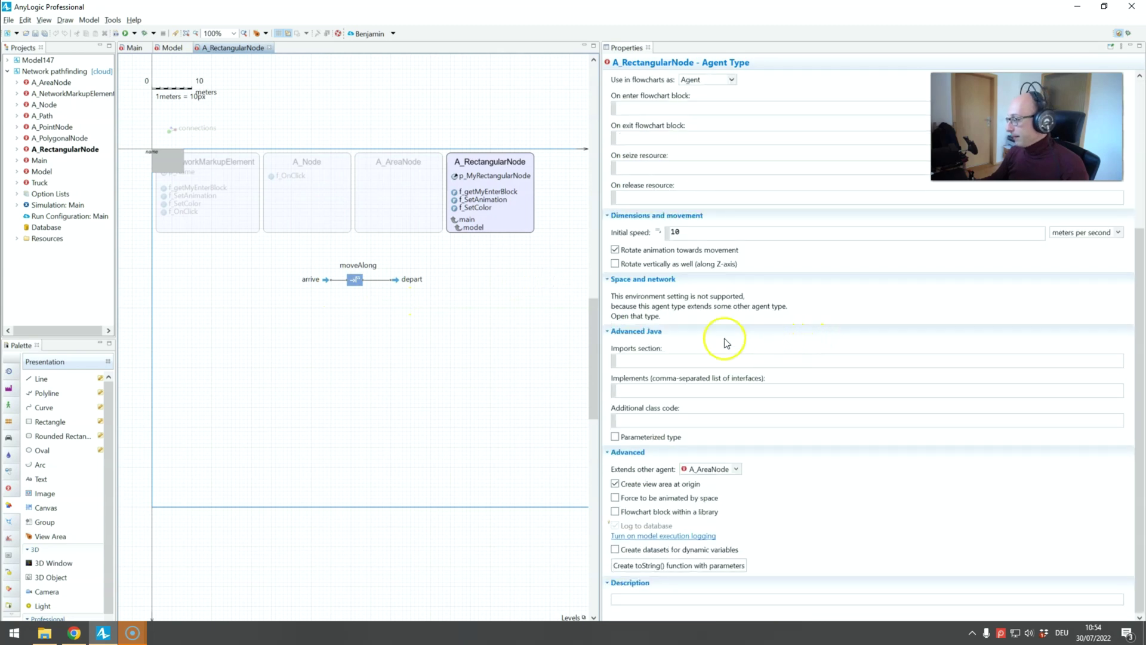
scroll(482, 188, "left", 3)
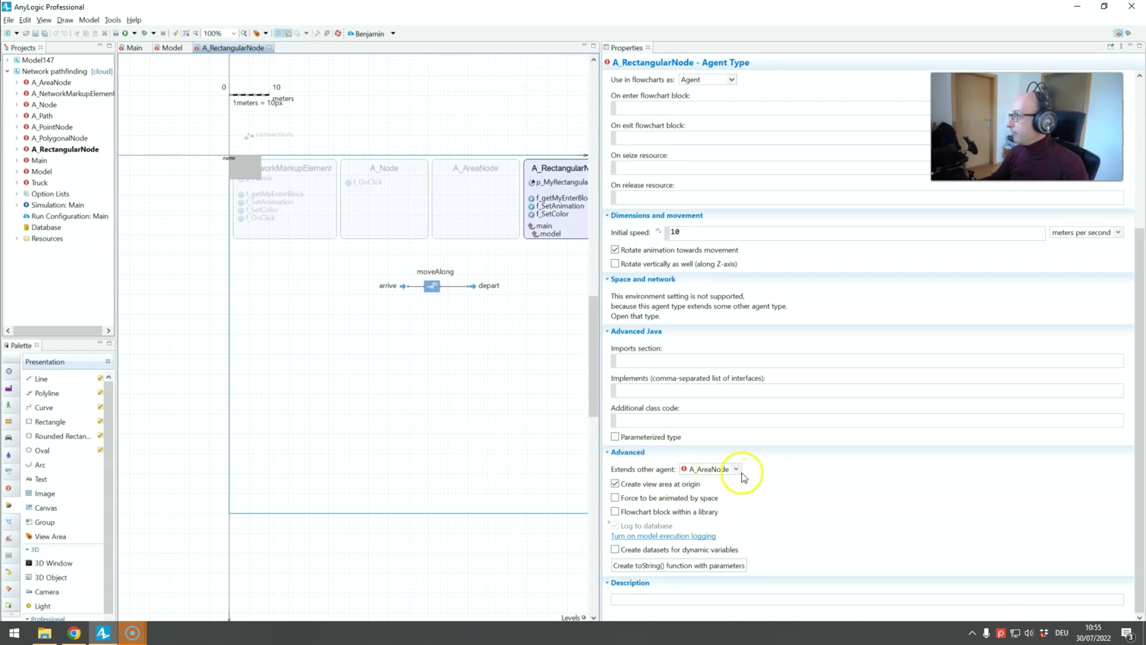
key("alt+Tab")
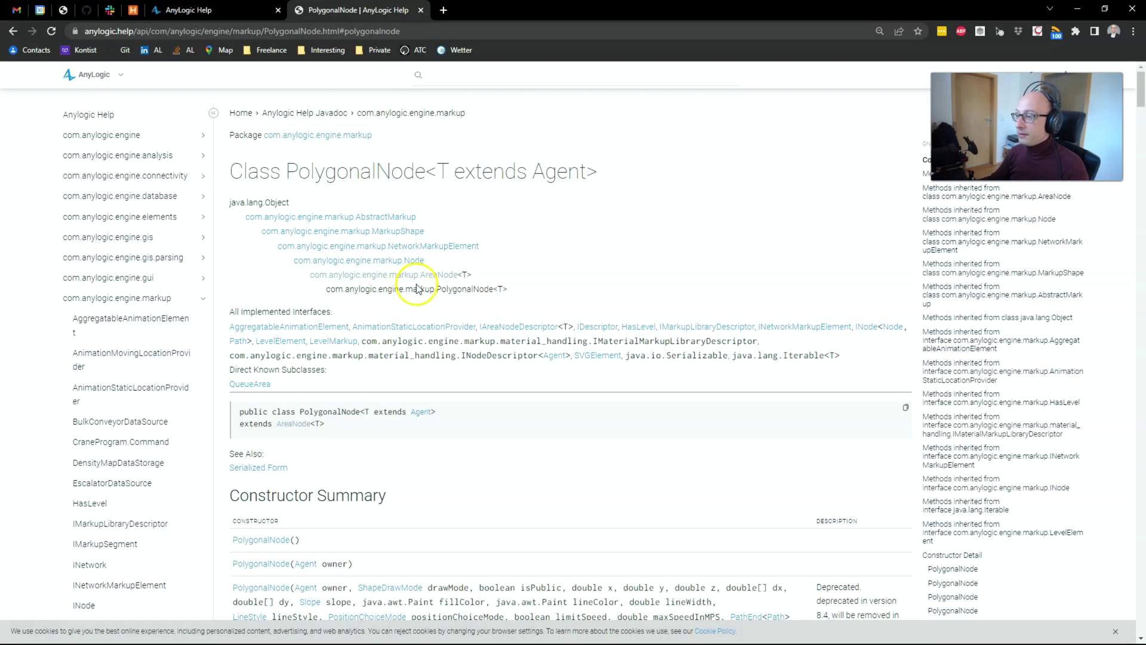
Search the help for 'rec', open the RectangularNode page, and return to AnyLogic
left_click(441, 75)
type("rec")
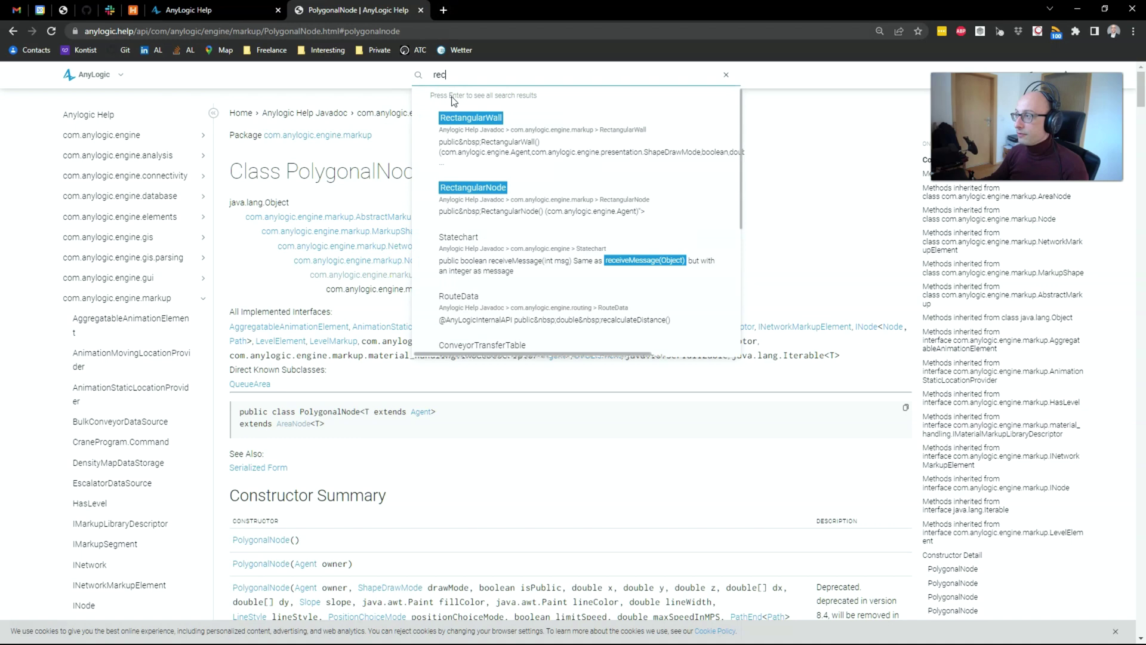
left_click(472, 188)
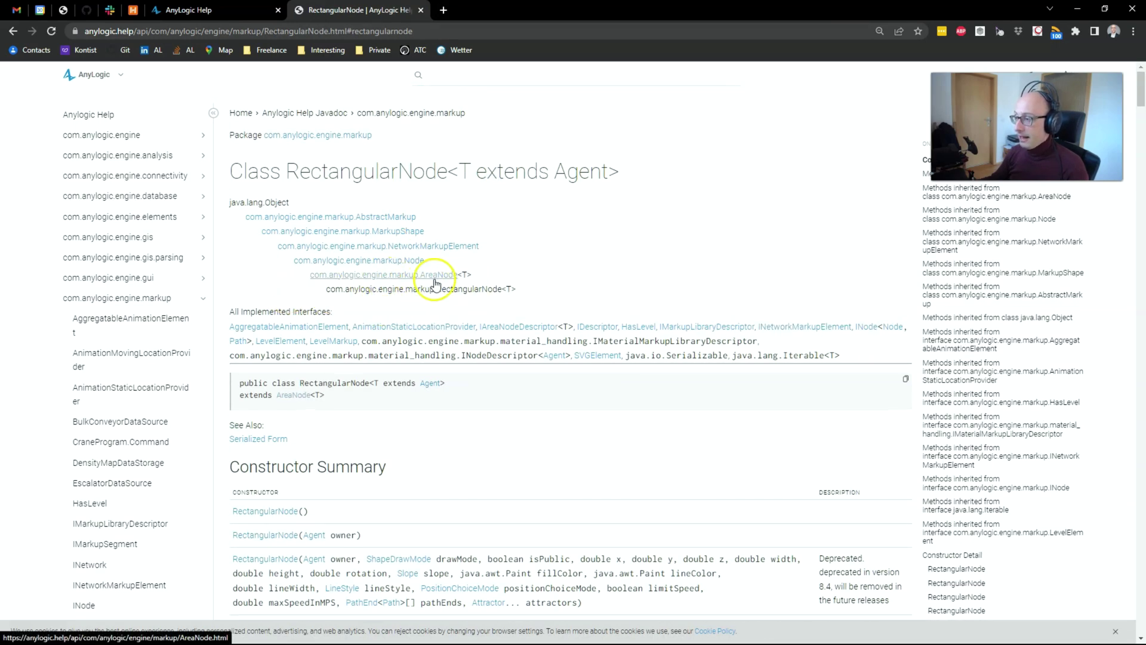
key("alt+Tab")
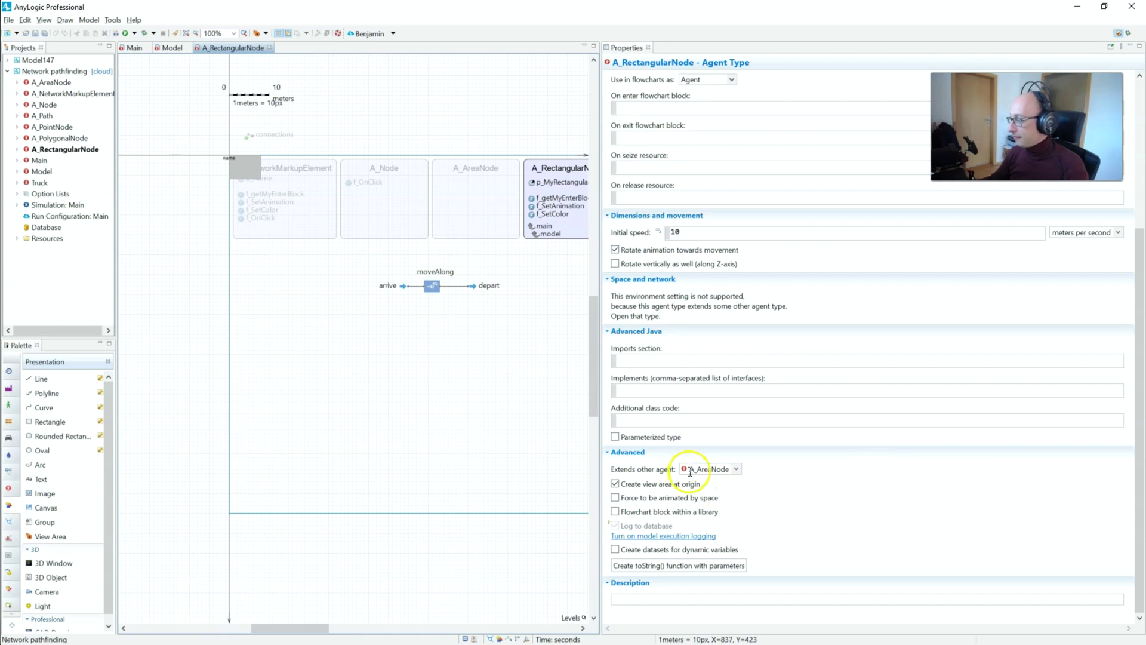
Open A_AreaNode and locate the abstract keyword in its Advanced Java imports
double_click(44, 88)
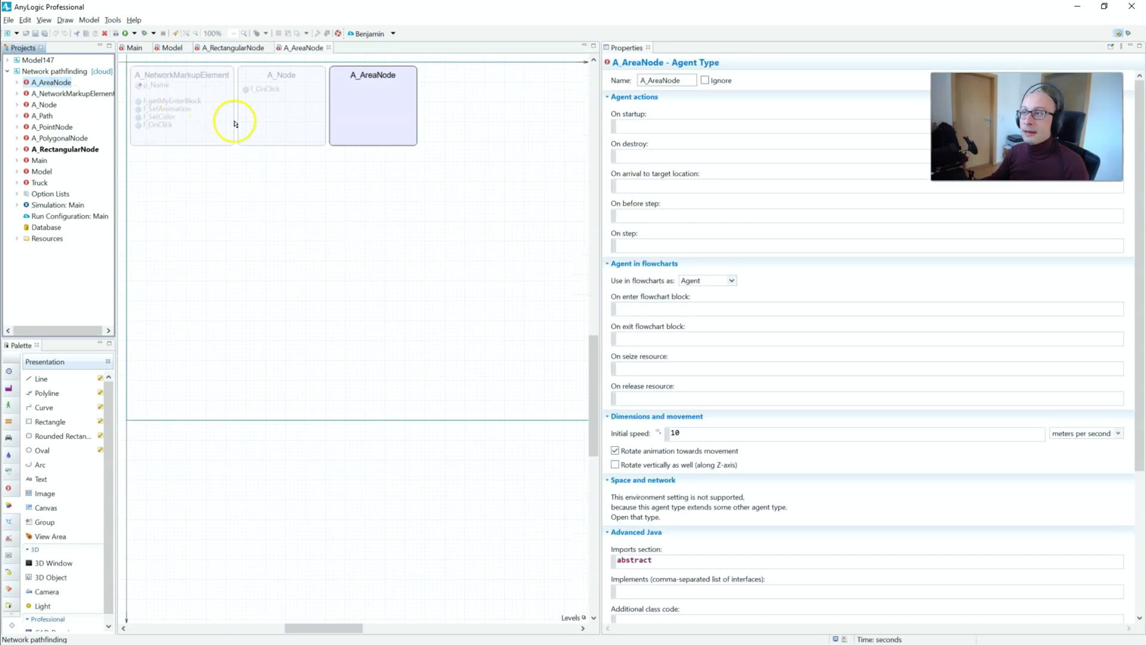
scroll(672, 400, "down", 5)
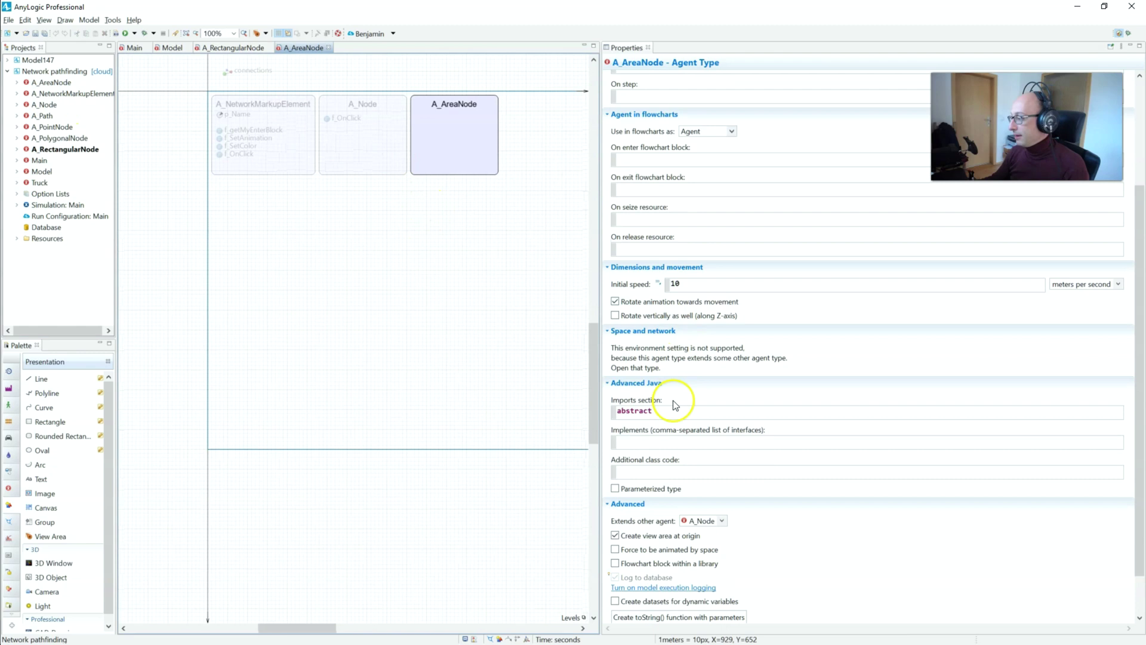
double_click(637, 410)
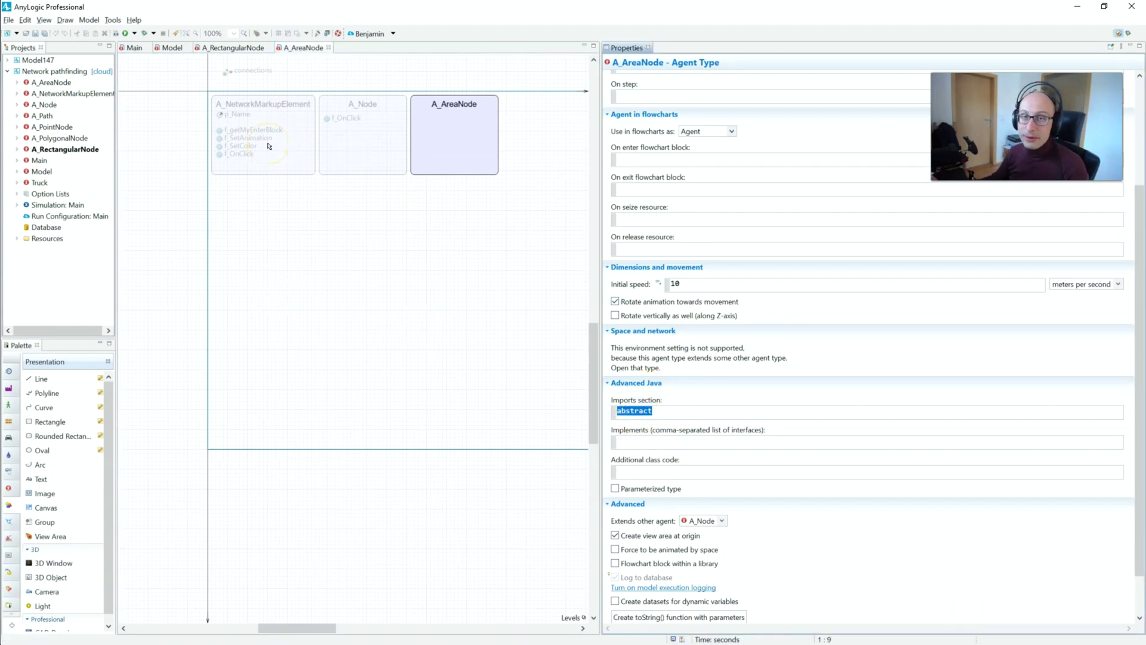
left_click(630, 414)
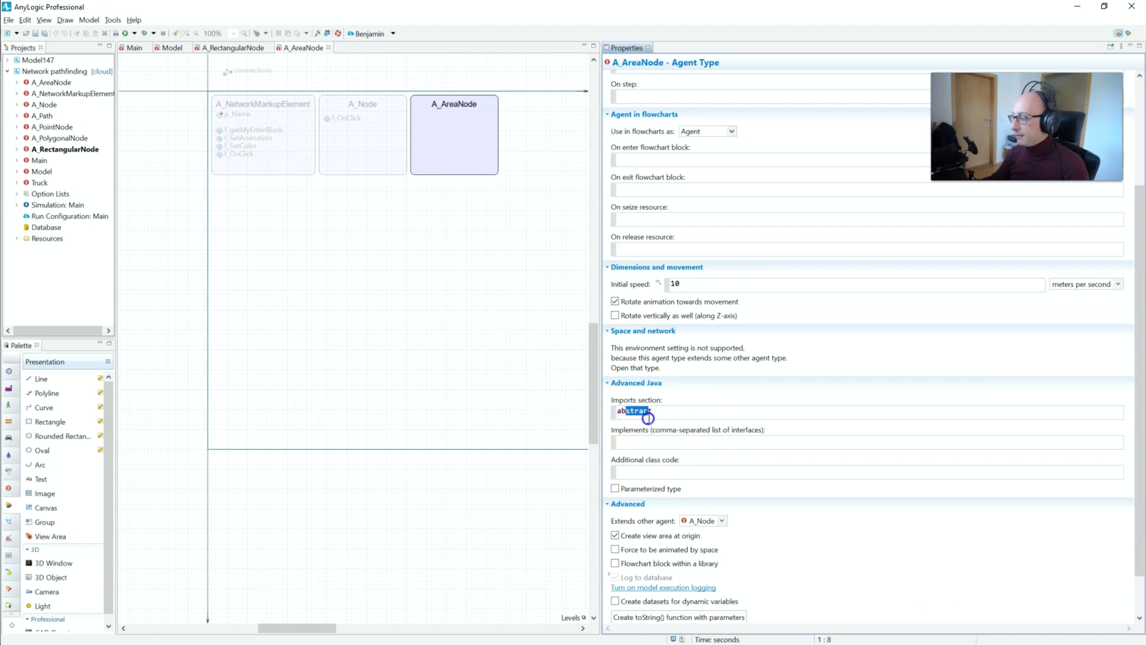
Compare the A_RectangularNode and A_AreaNode diagrams, panning A_AreaNode to reveal its scale label
left_click(245, 48)
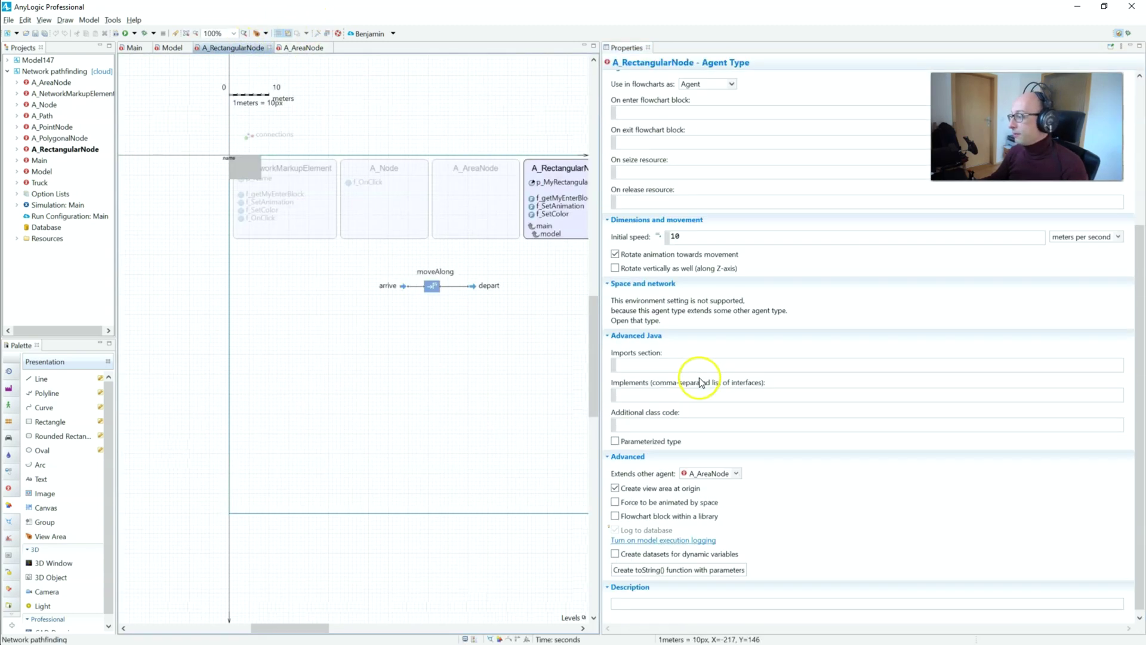
left_click(303, 48)
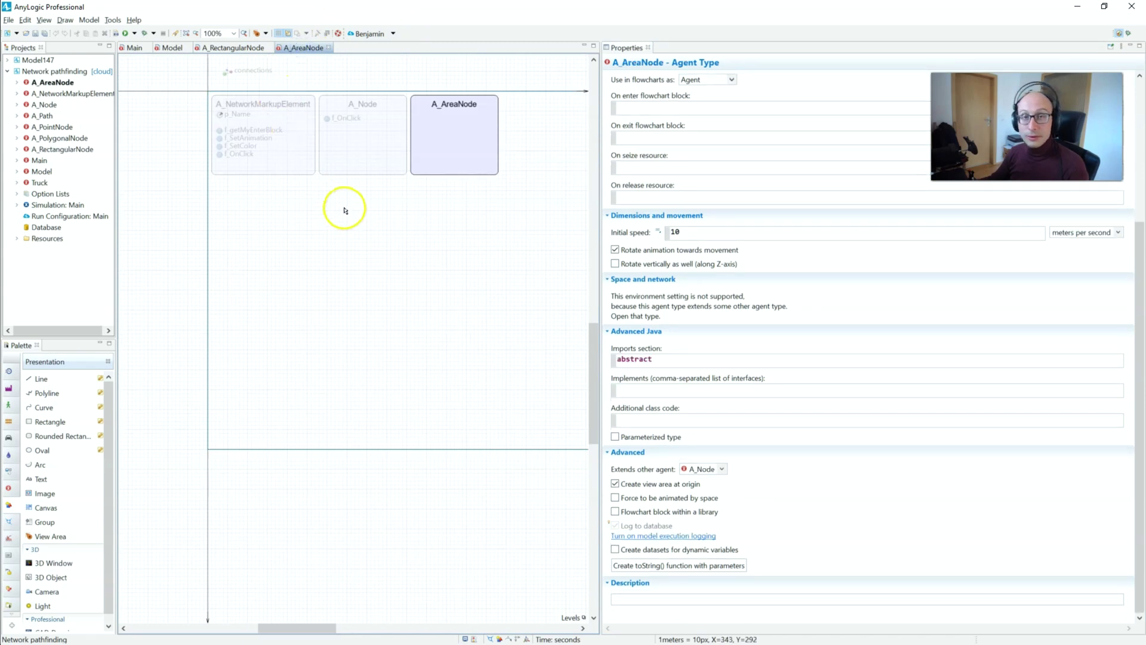
left_click_drag(345, 210, 352, 221)
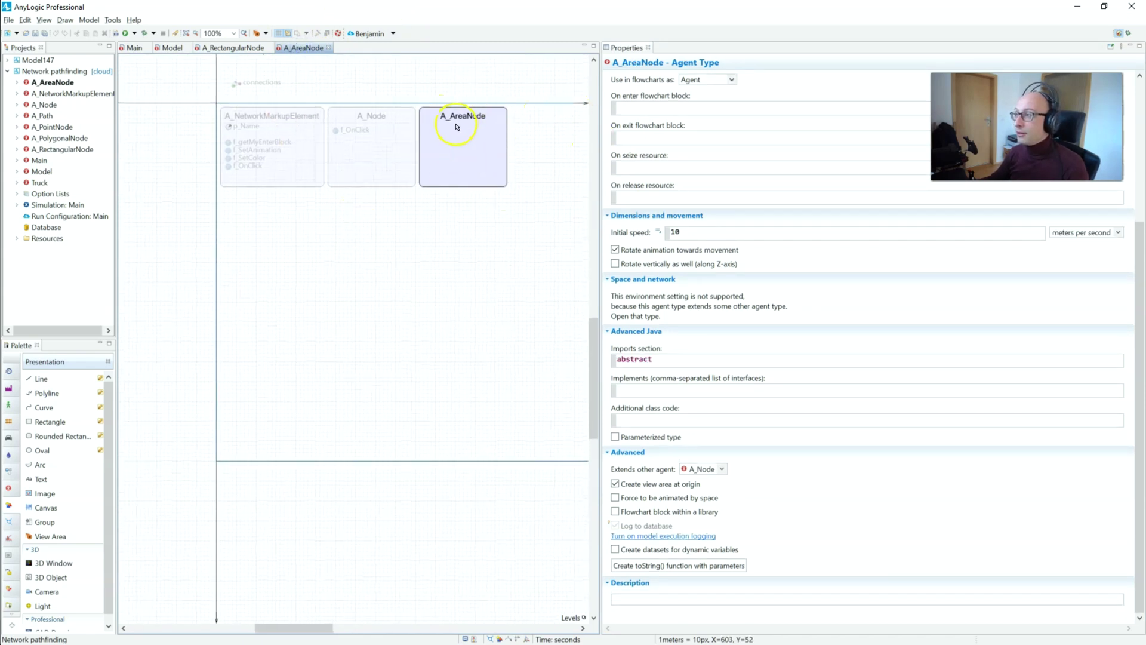
left_click_drag(488, 136, 474, 150)
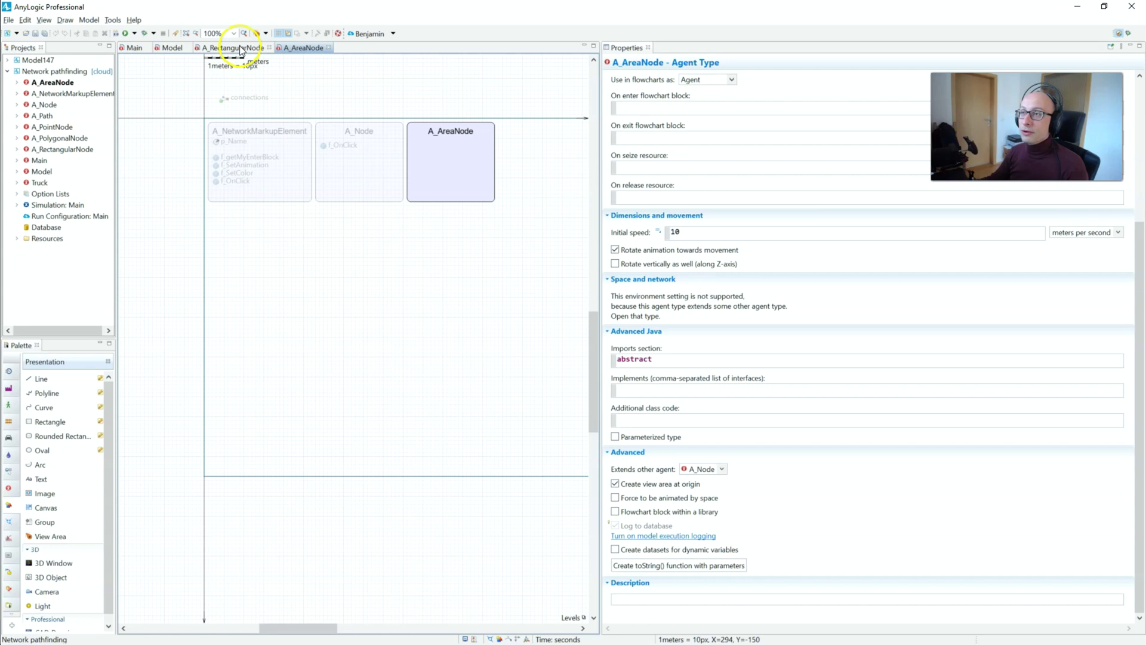
Open and review the A_PolygonalNode agent type's diagram
double_click(78, 140)
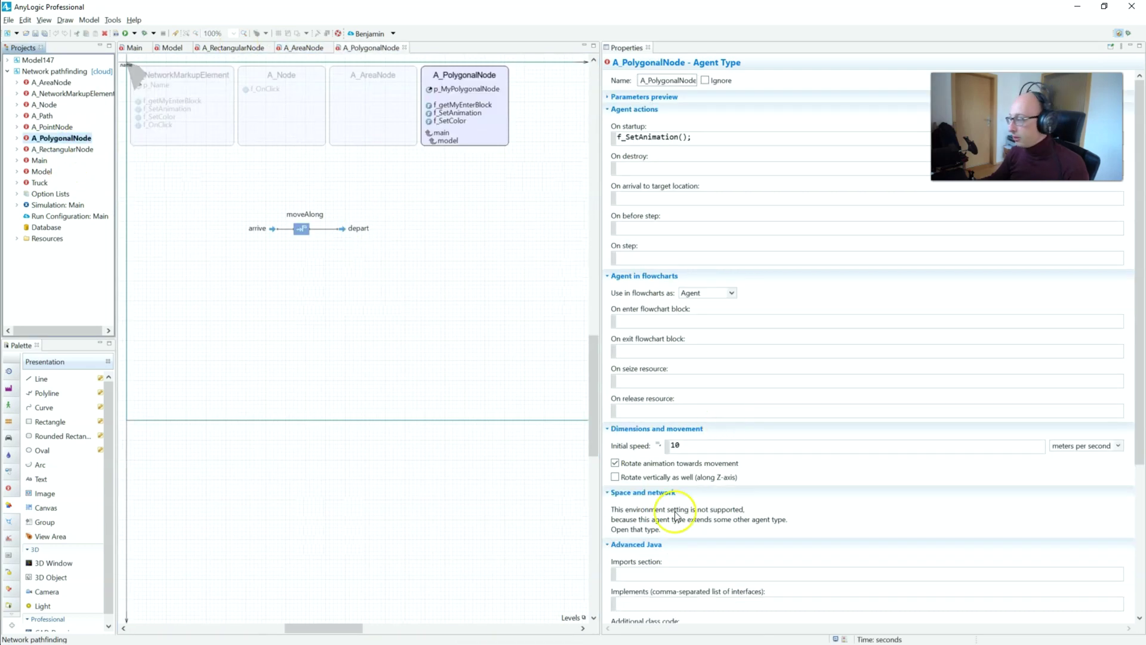
scroll(676, 515, "down", 5)
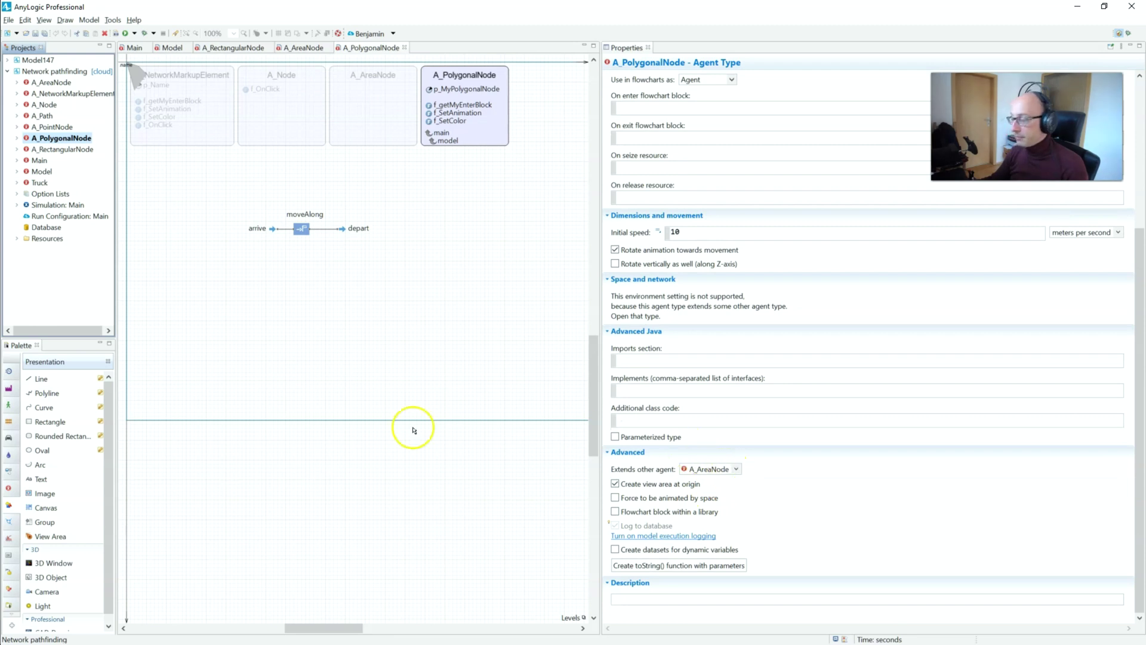
left_click(432, 302)
scroll(427, 222, "up", 1)
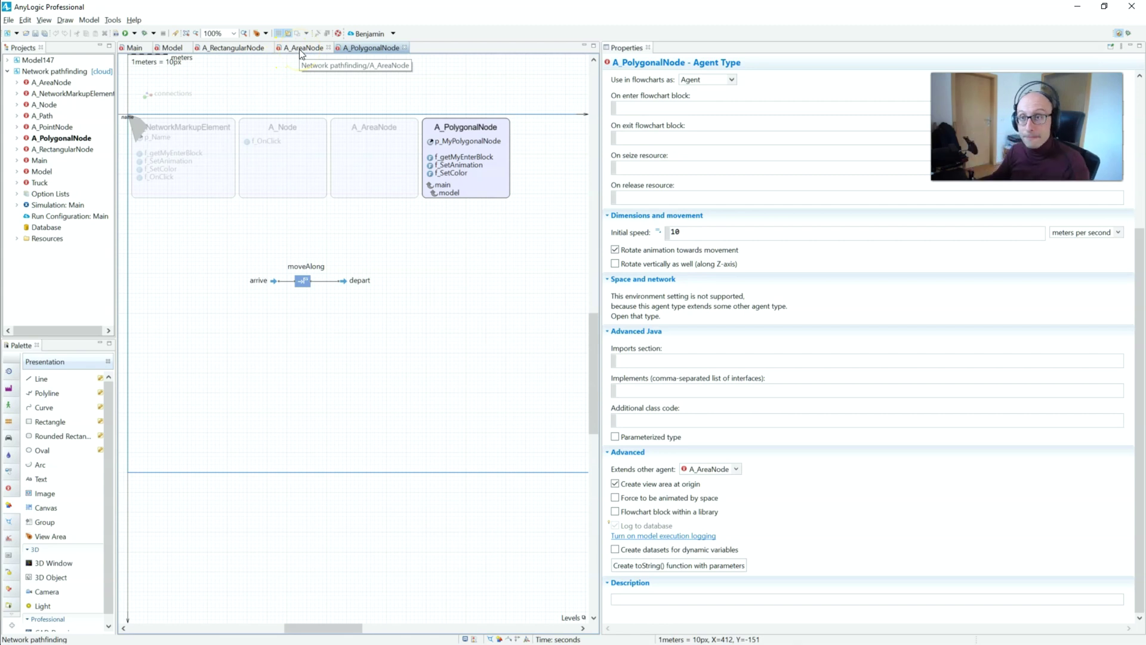
Open A_PointNode and inspect its diagram and p_MyPoint parameter
left_click(48, 127)
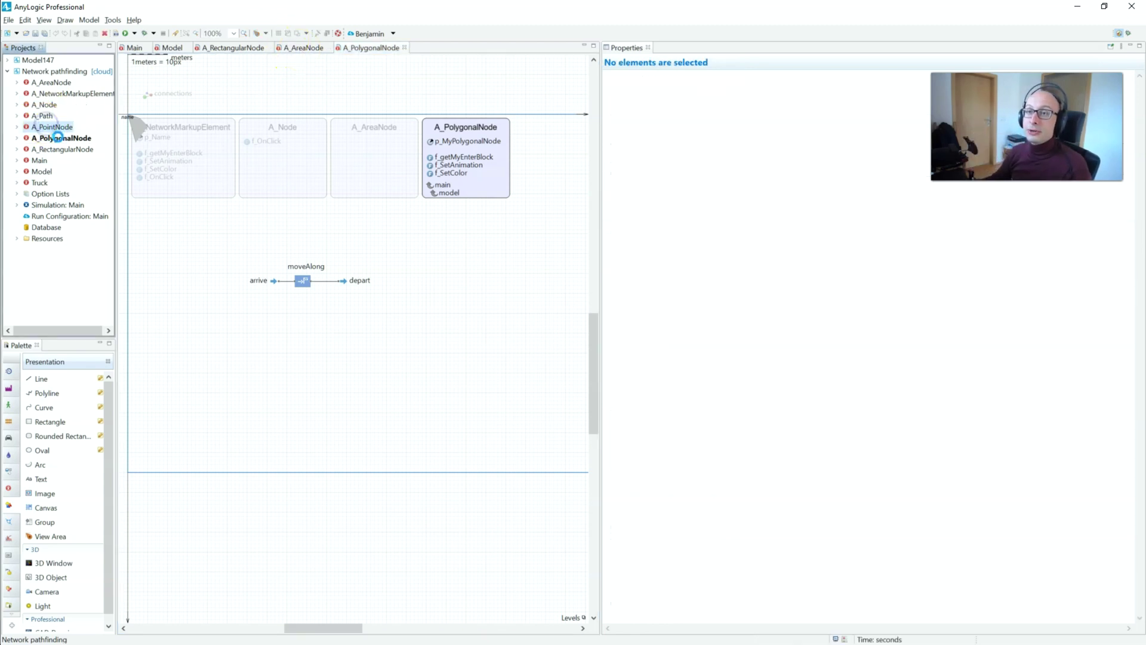
double_click(54, 128)
left_click(272, 181)
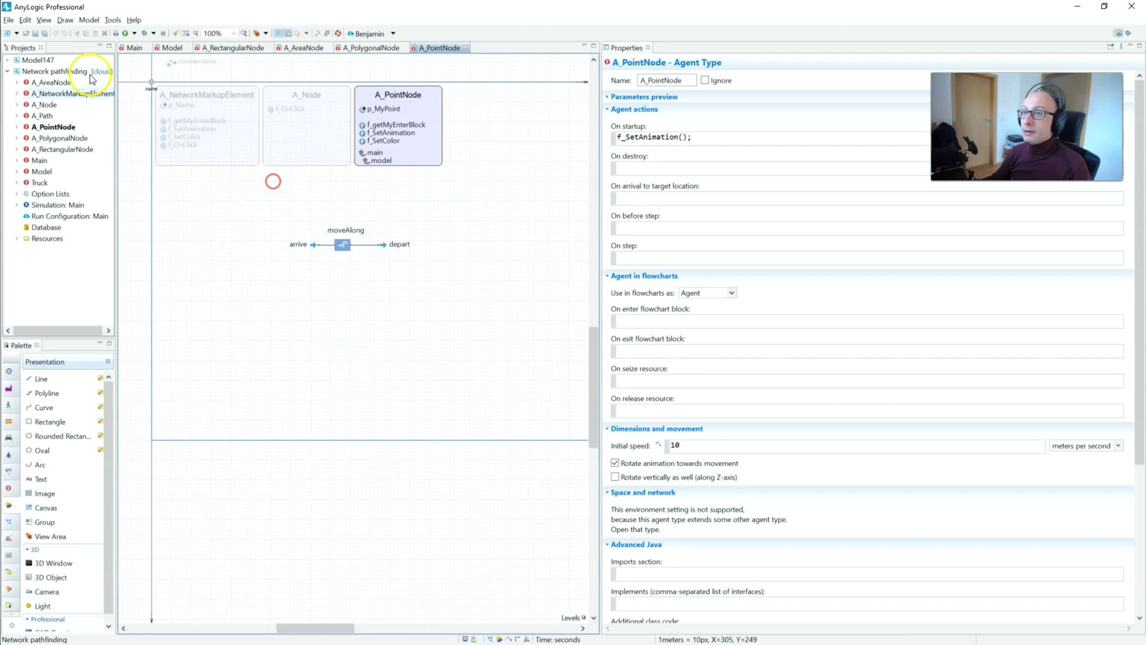
left_click_drag(272, 181, 305, 200)
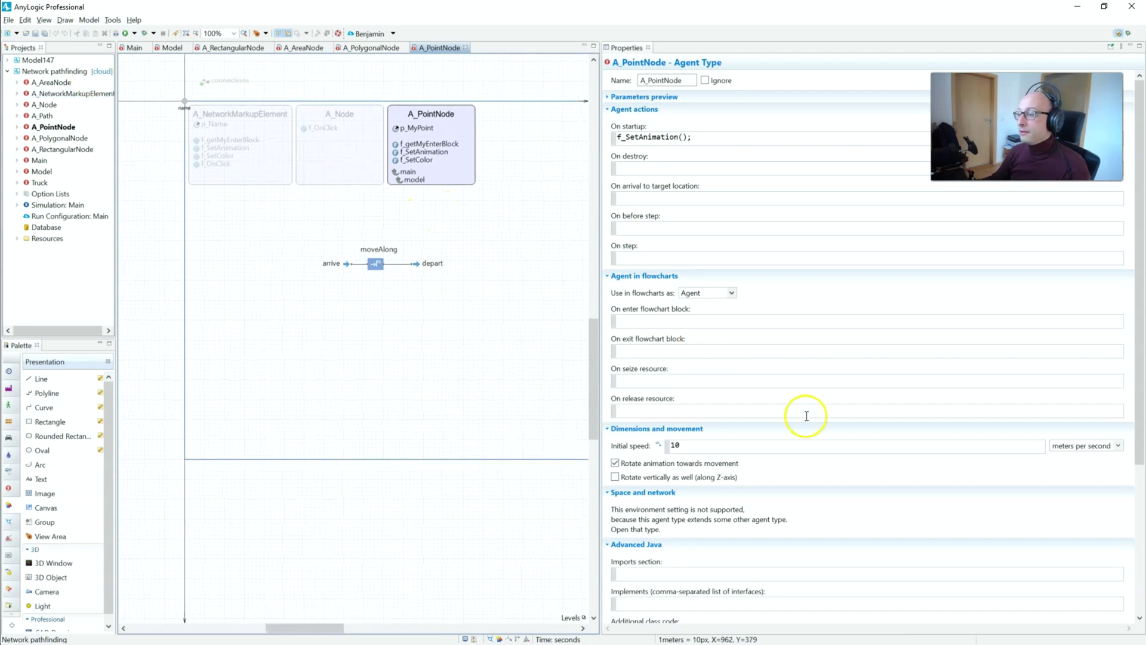
scroll(746, 368, "down", 3)
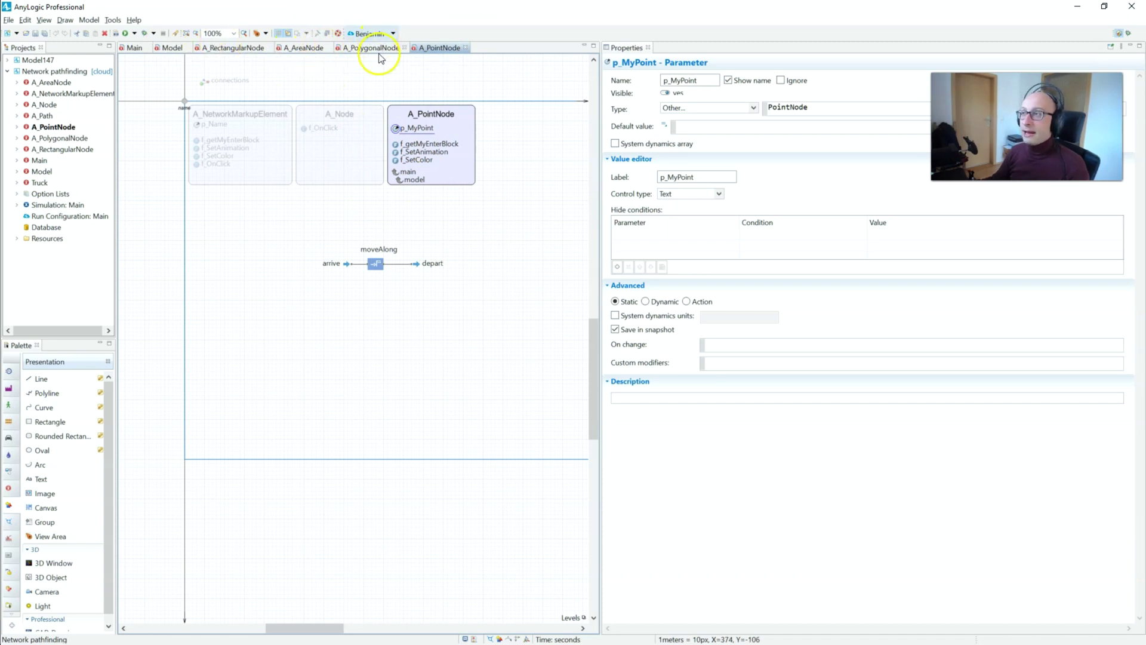
Return to A_AreaNode, glancing at the RectangularNode help page before coming back
left_click(298, 47)
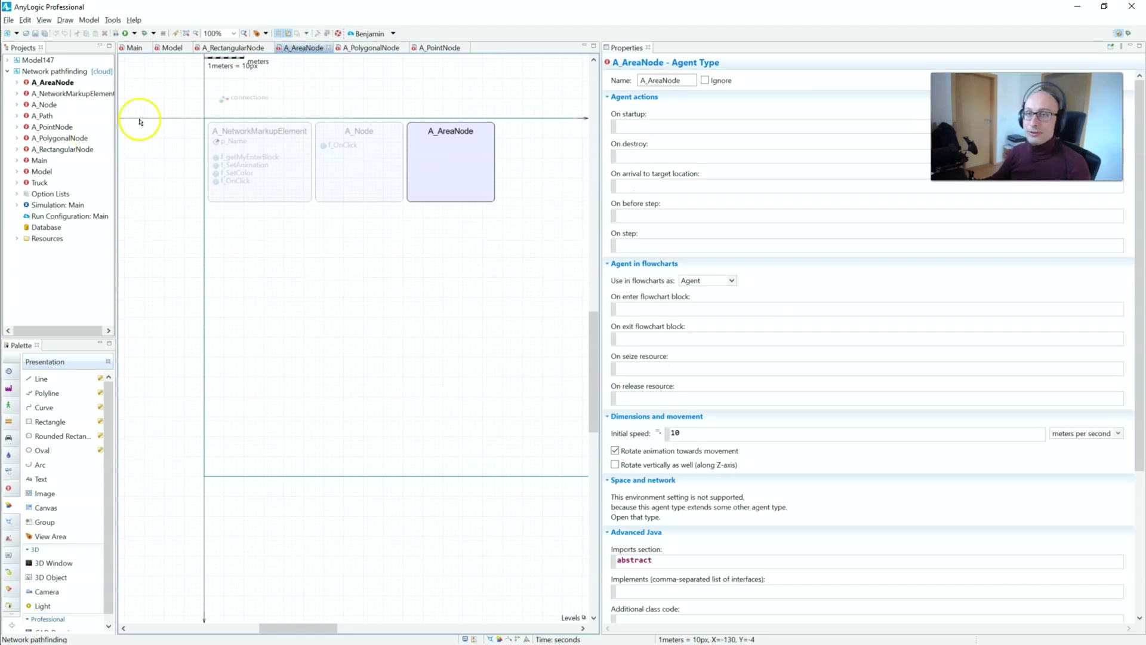
key("alt+Tab")
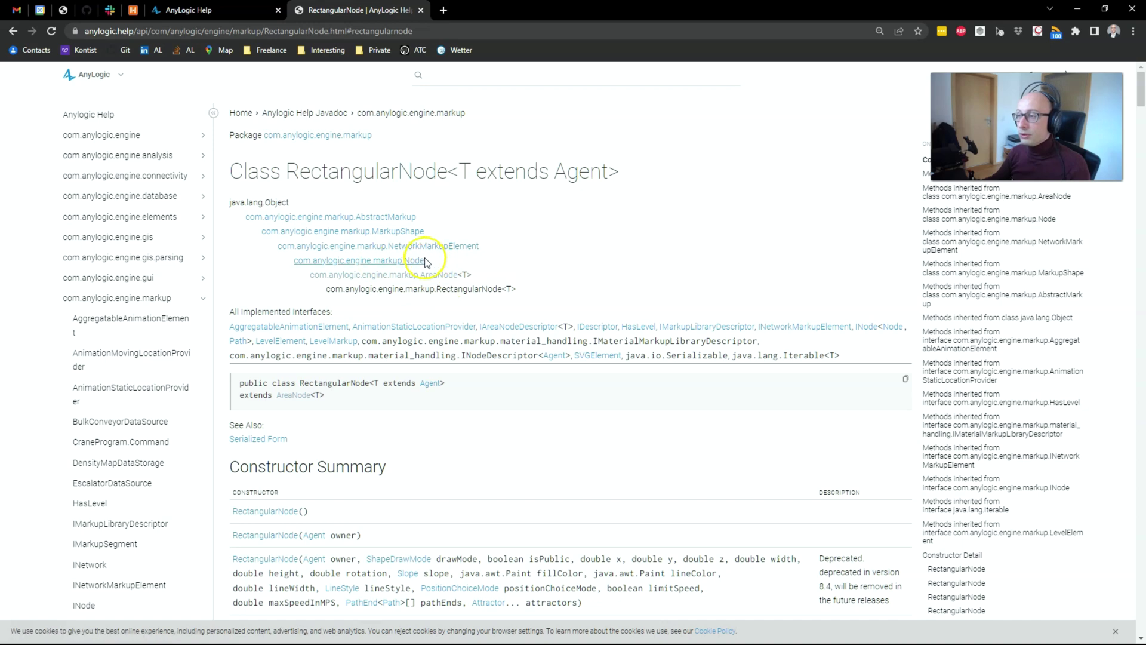
key("alt+Tab")
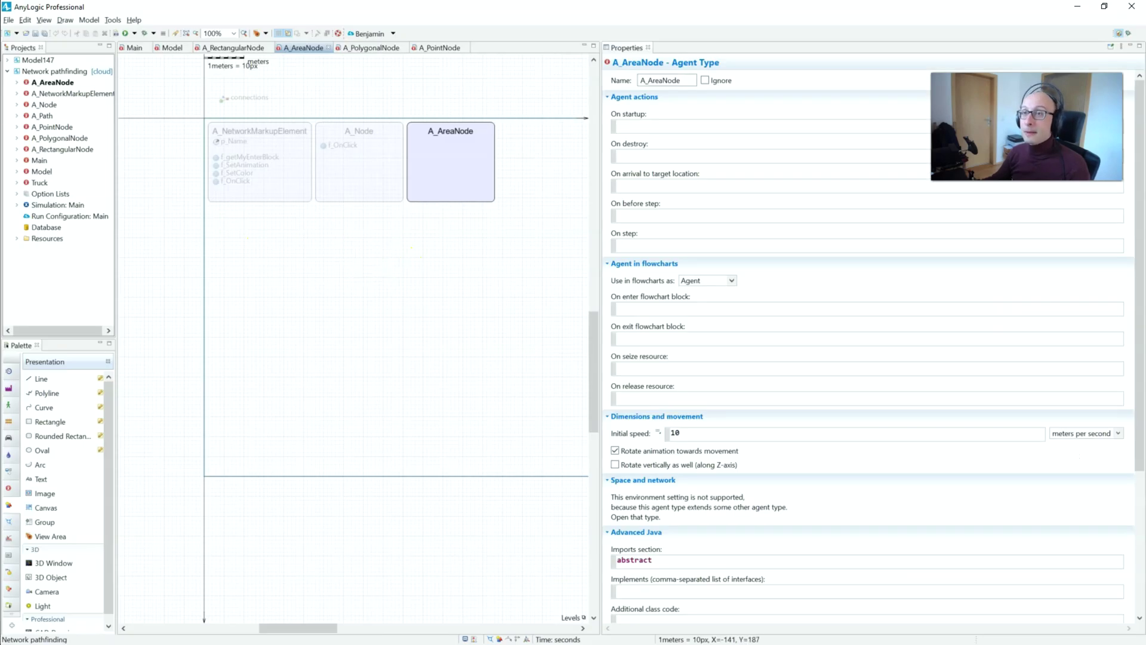
Open the A_Node agent type and scroll through its properties
left_click(49, 105)
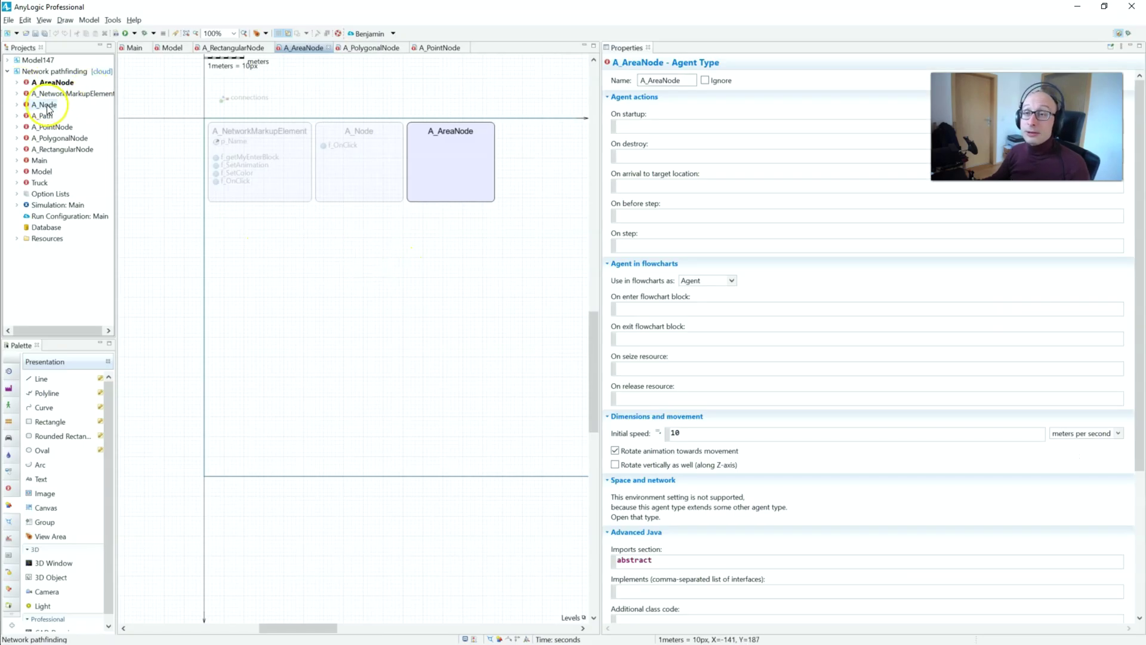
left_click(42, 104)
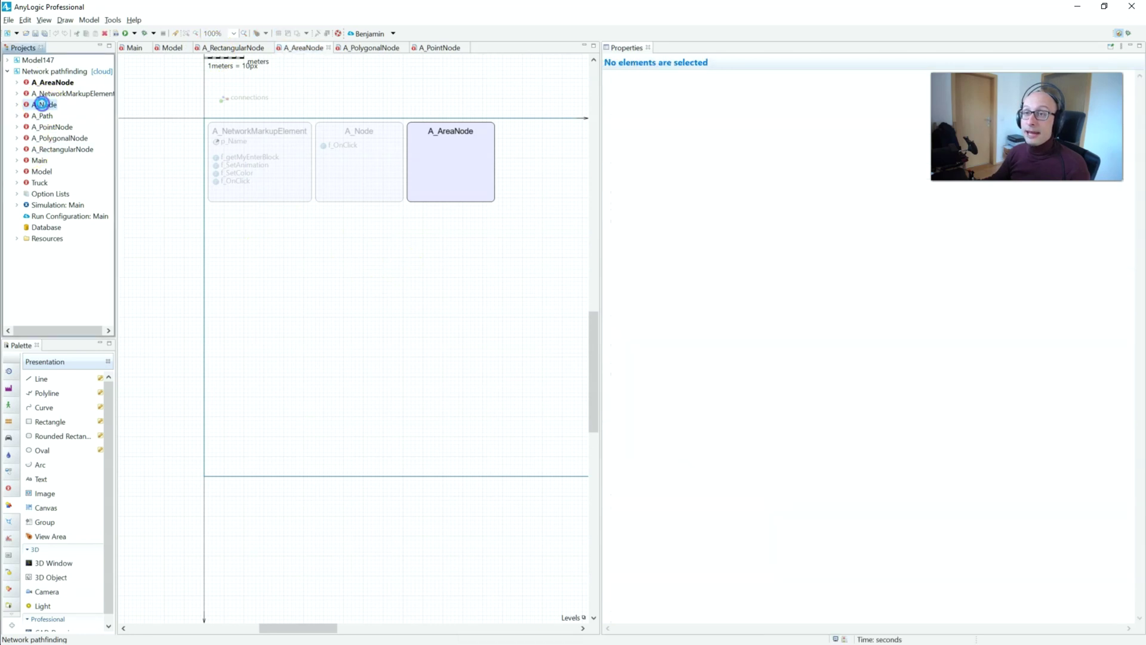
left_click(491, 248)
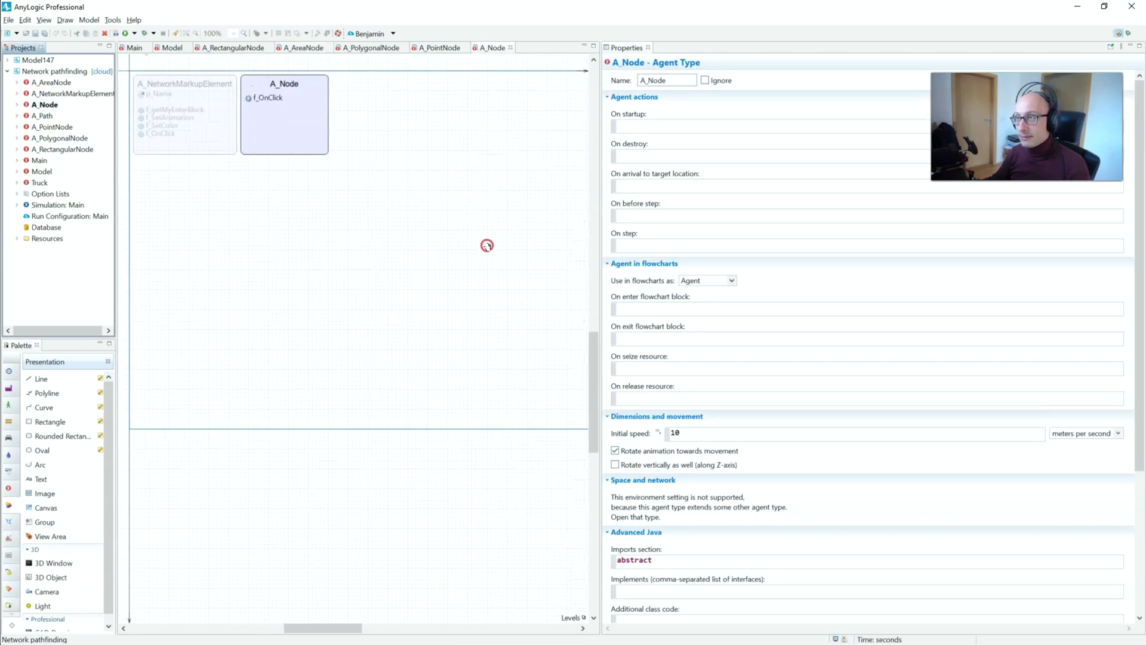
scroll(686, 494, "down", 3)
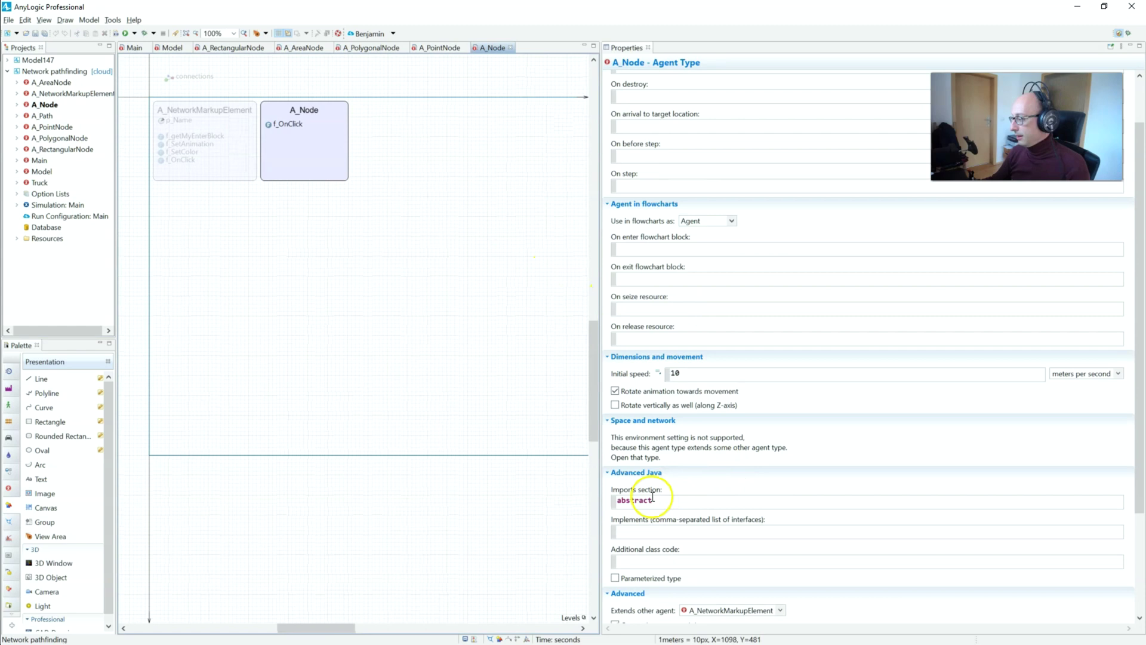
Confirm A_AreaNode and A_PointNode extend A_Node, then return to A_Node
left_click(295, 48)
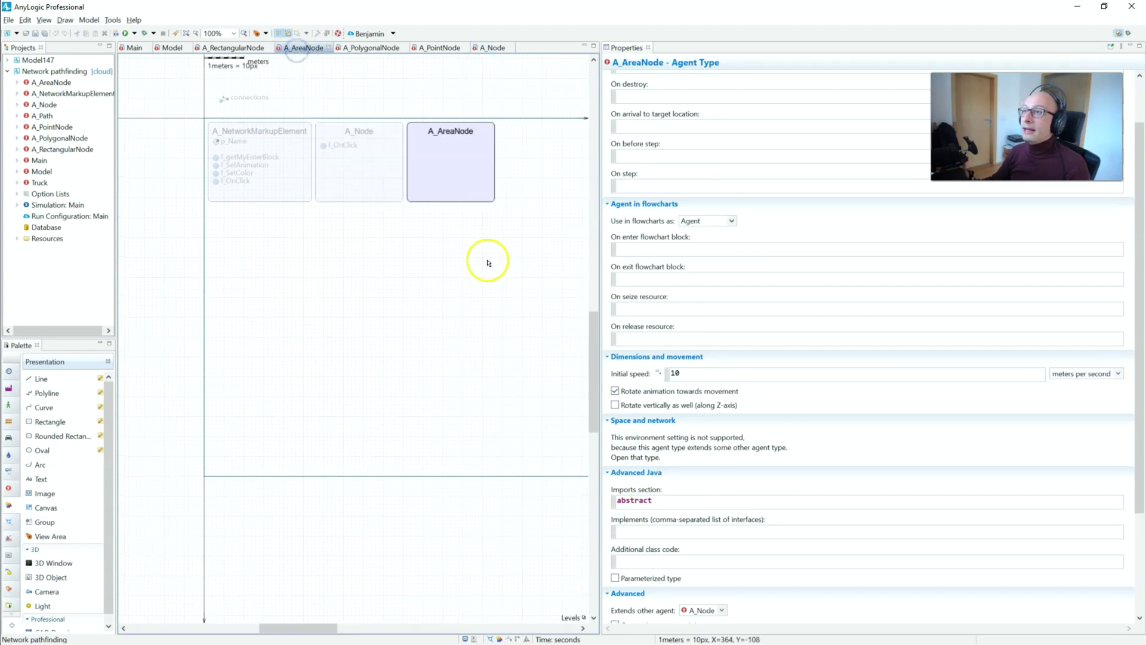
scroll(750, 410, "down", 5)
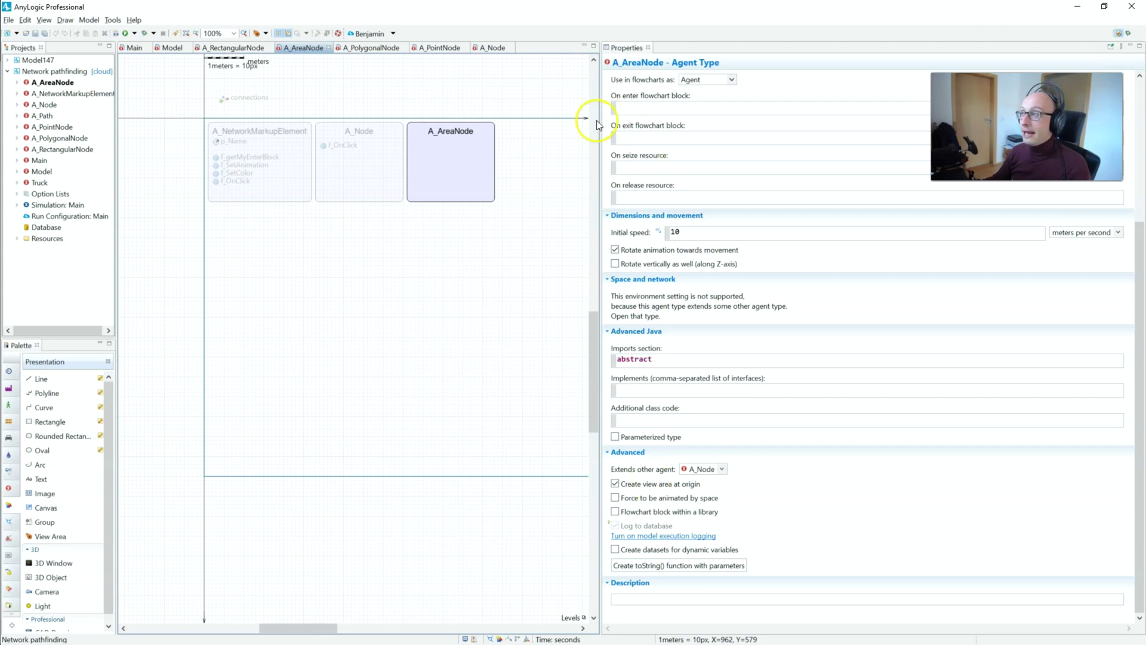
left_click(435, 48)
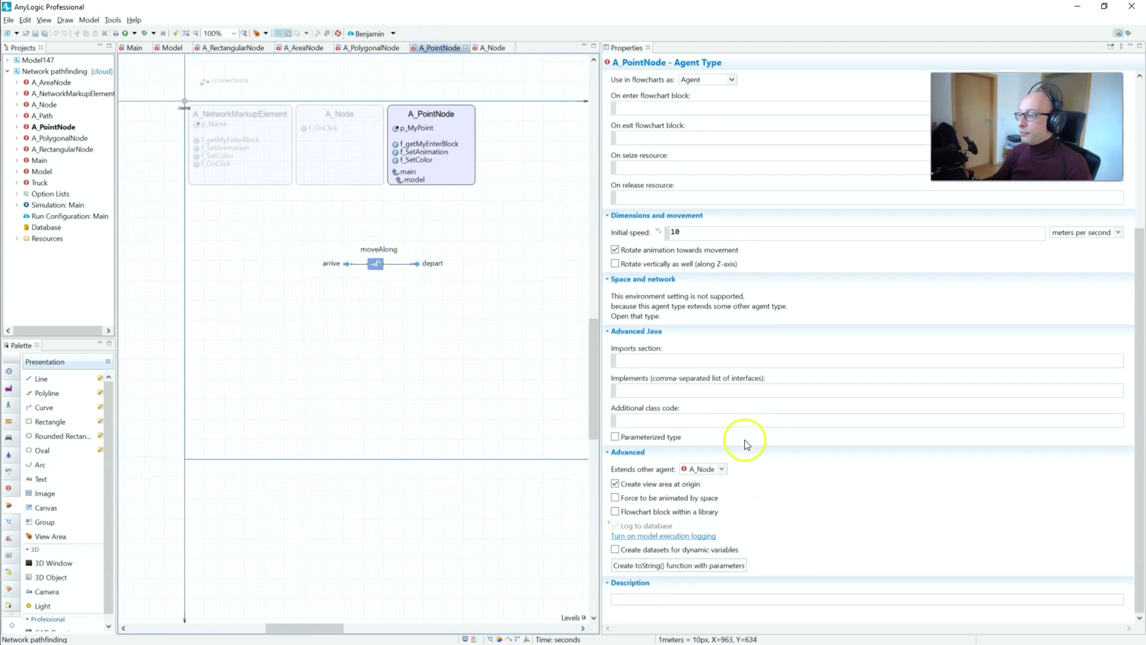
left_click(490, 48)
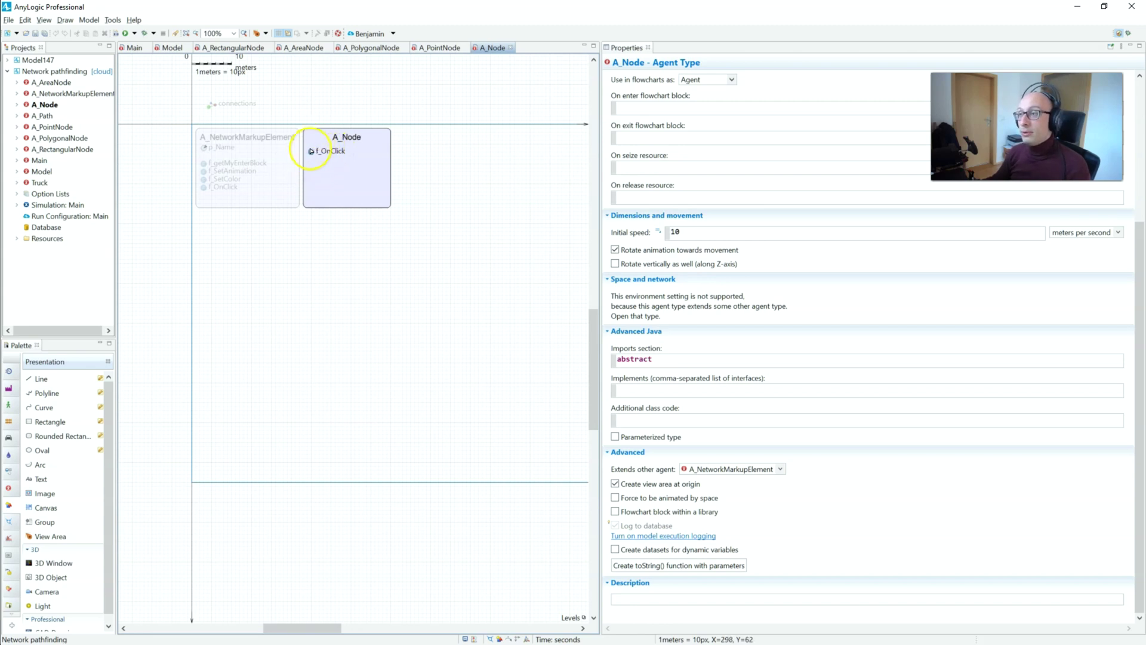
Review A_Node's f_OnClick function and agent settings against the RectangularNode reference page
left_click(310, 153)
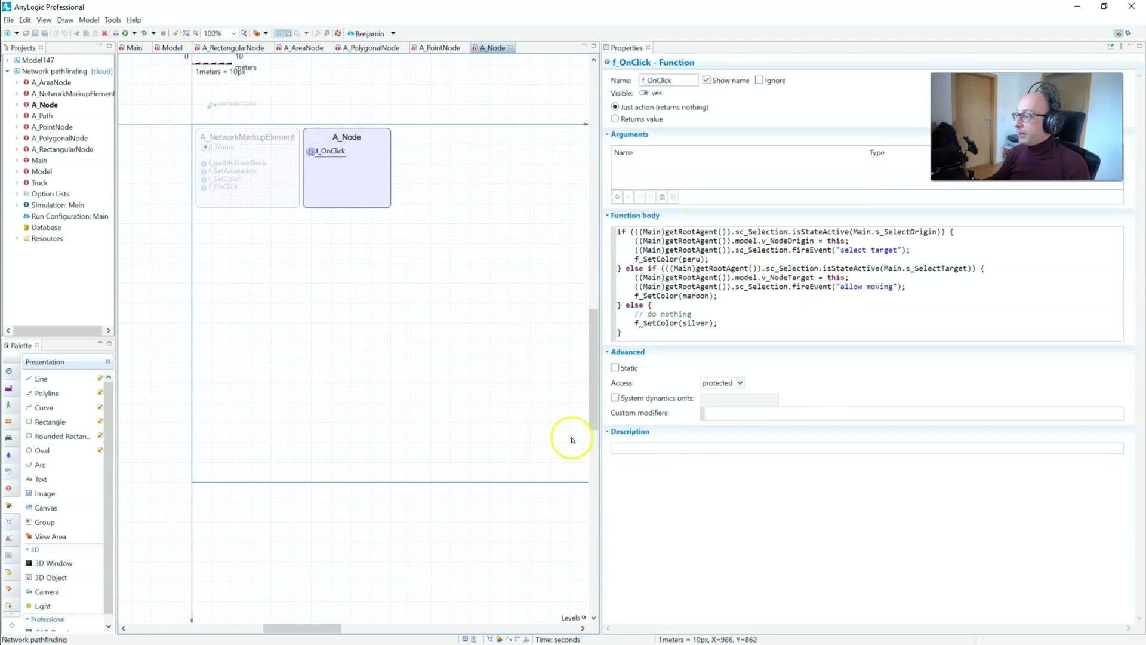
left_click(450, 276)
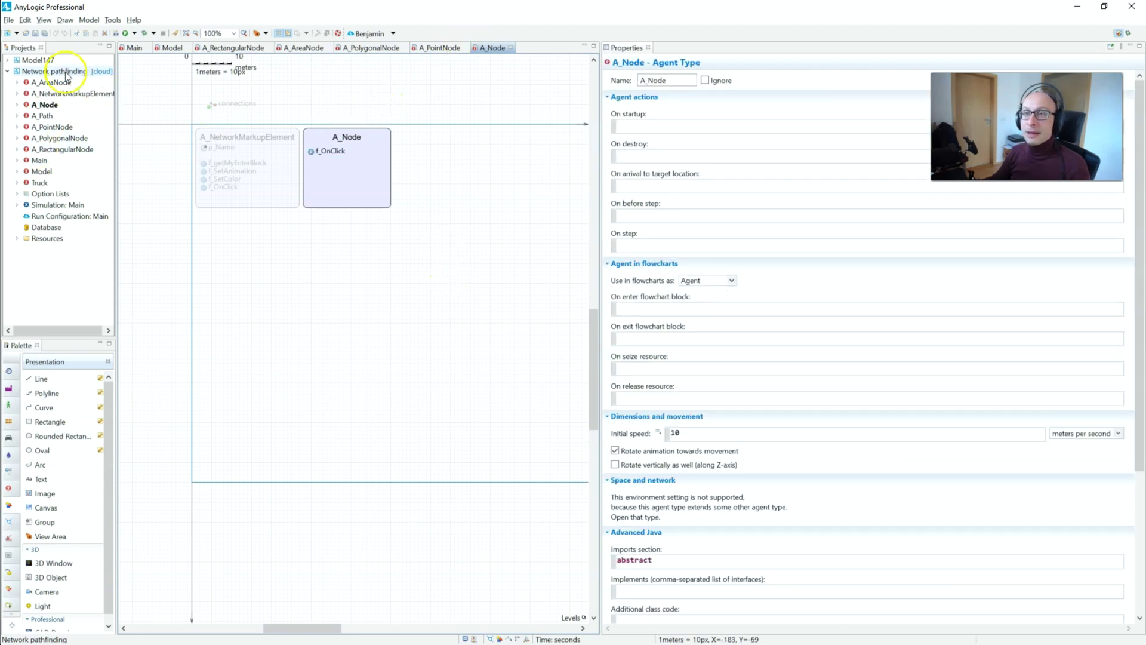
scroll(717, 400, "down", 5)
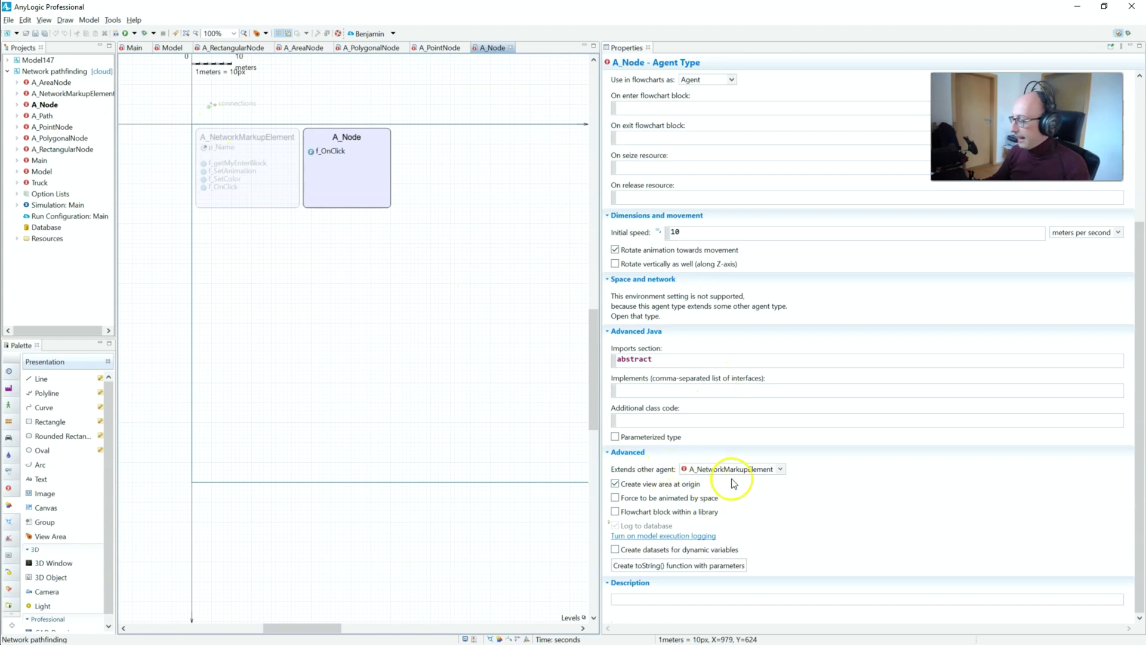
key("alt+Tab")
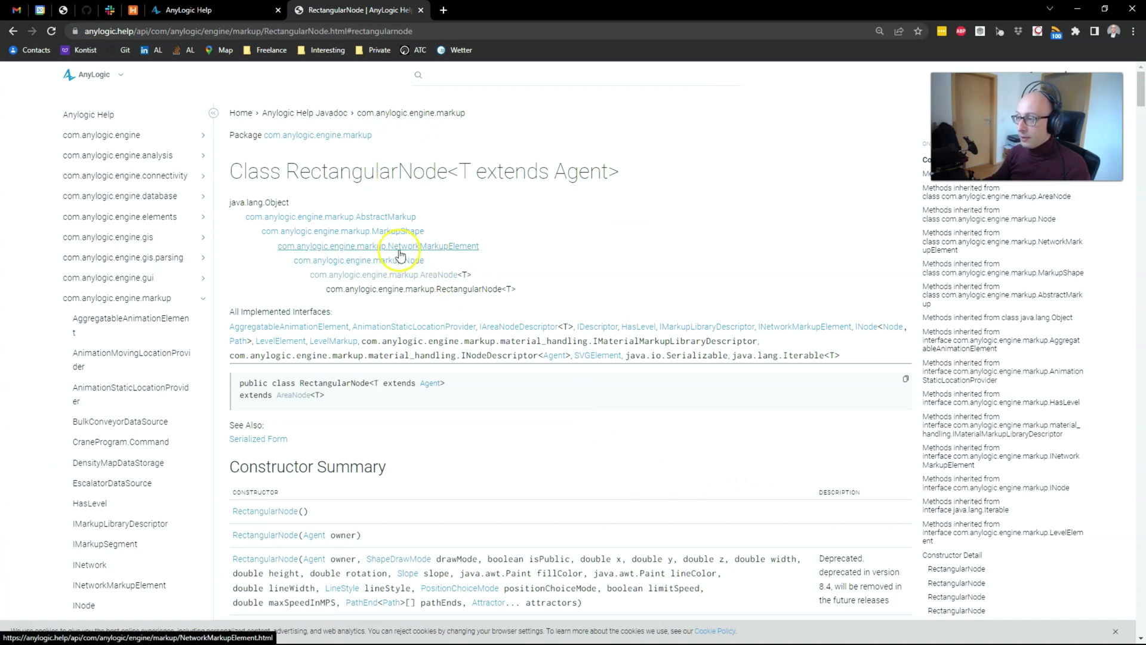
key("alt+Tab")
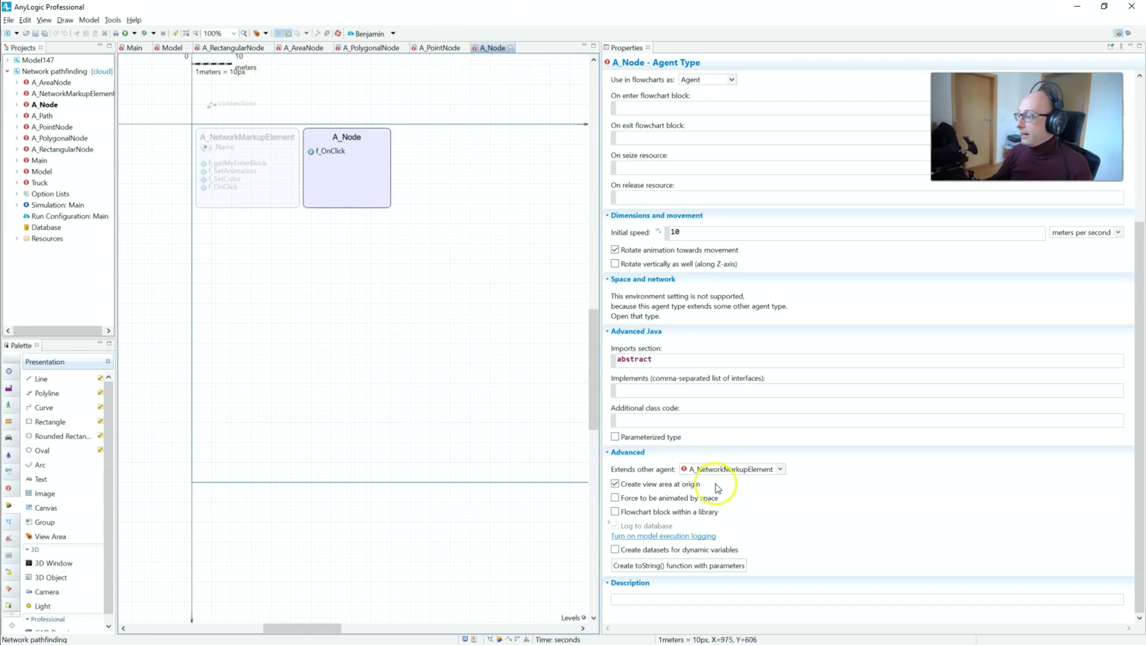
Open A_Path and view its Advanced properties: extends A_NetworkMarkupElement, imports DefaultWeightedEdge
left_click(42, 116)
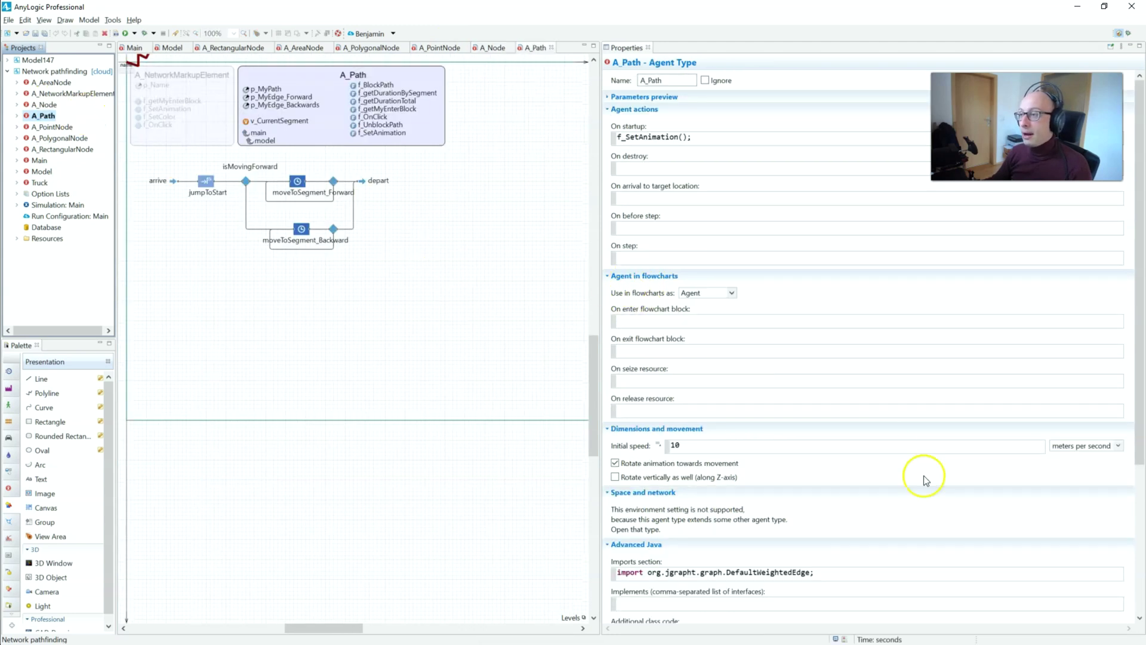
scroll(753, 512, "down", 5)
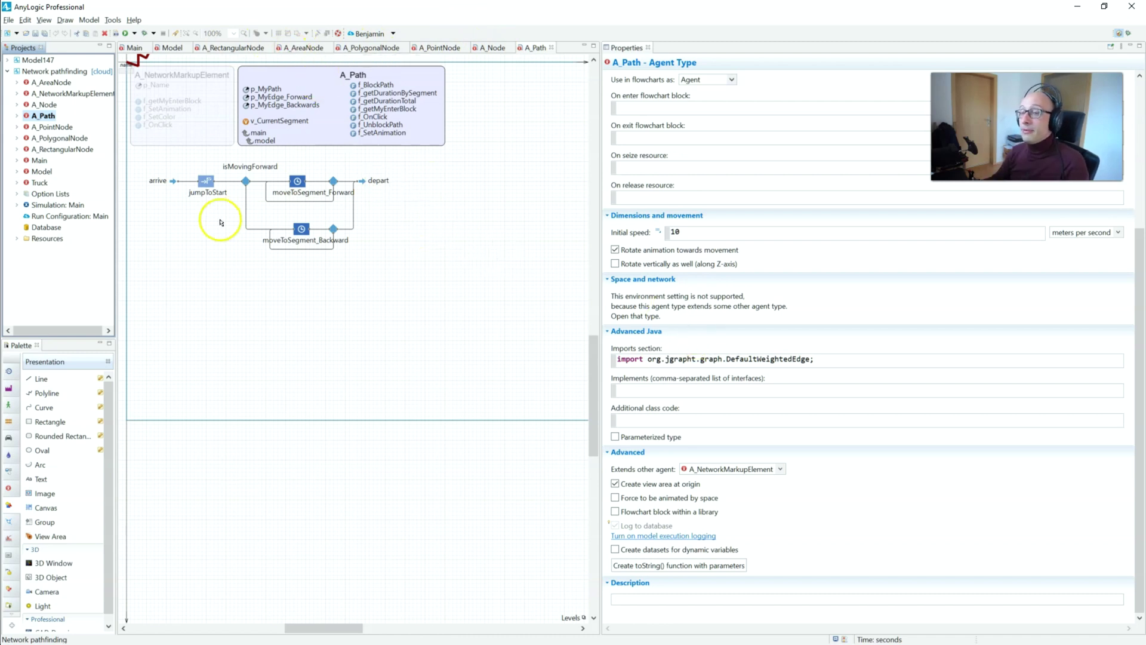
Search the AnyLogic Help for 'path' and open the Path class reference
key("alt+Tab")
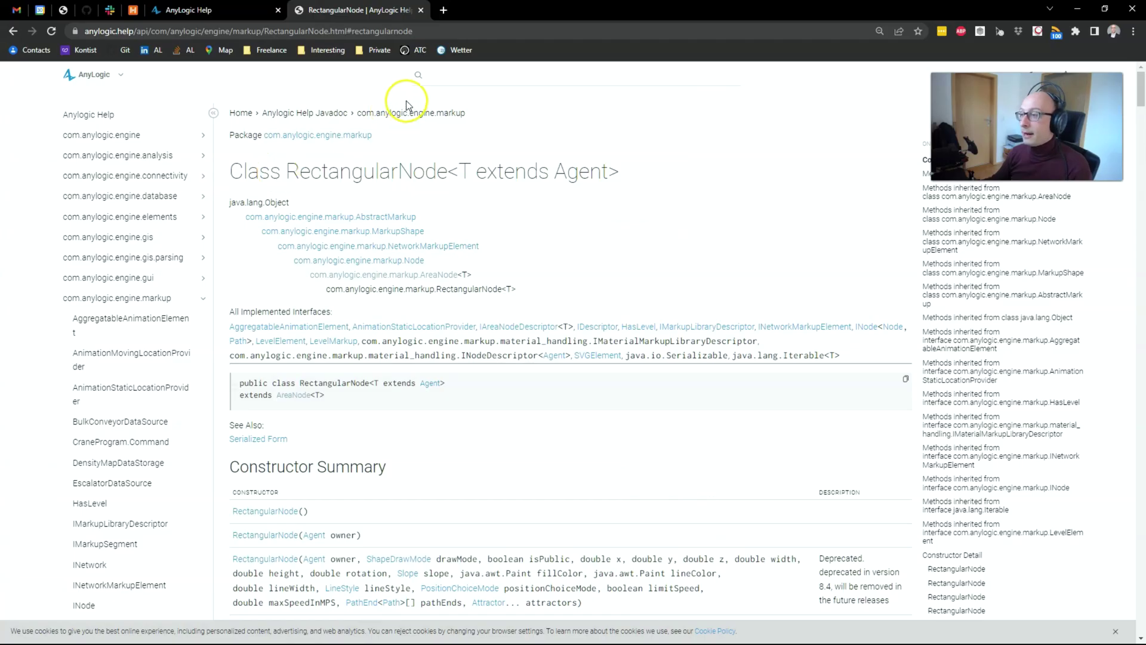
left_click(452, 75)
type("path")
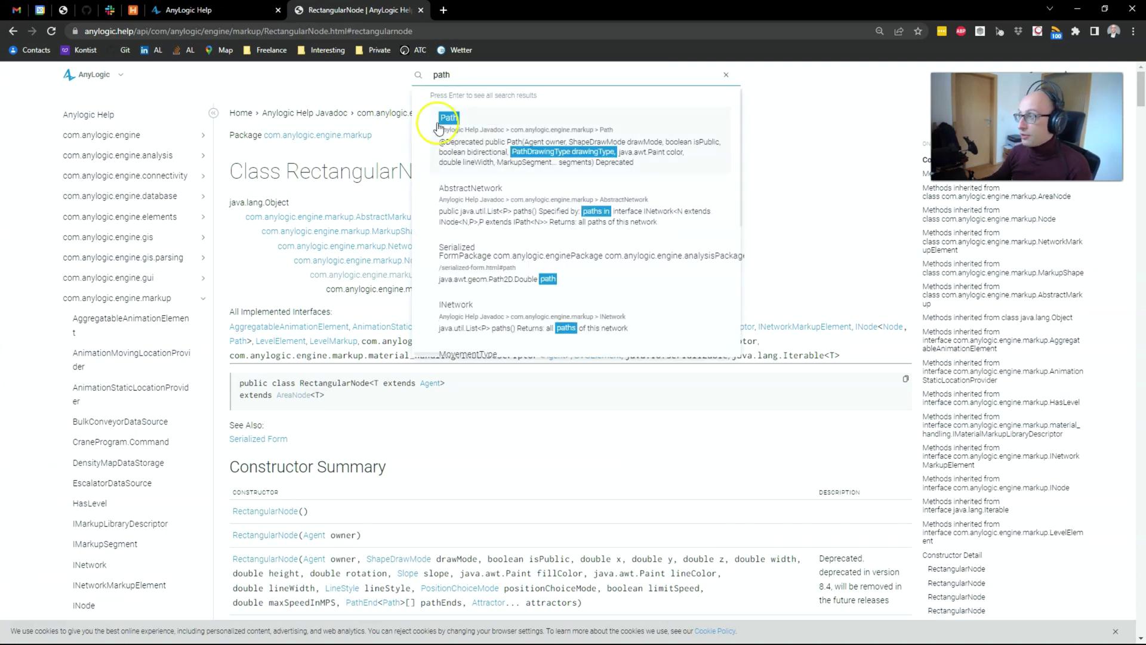
left_click(442, 116)
scroll(429, 251, "down", 15)
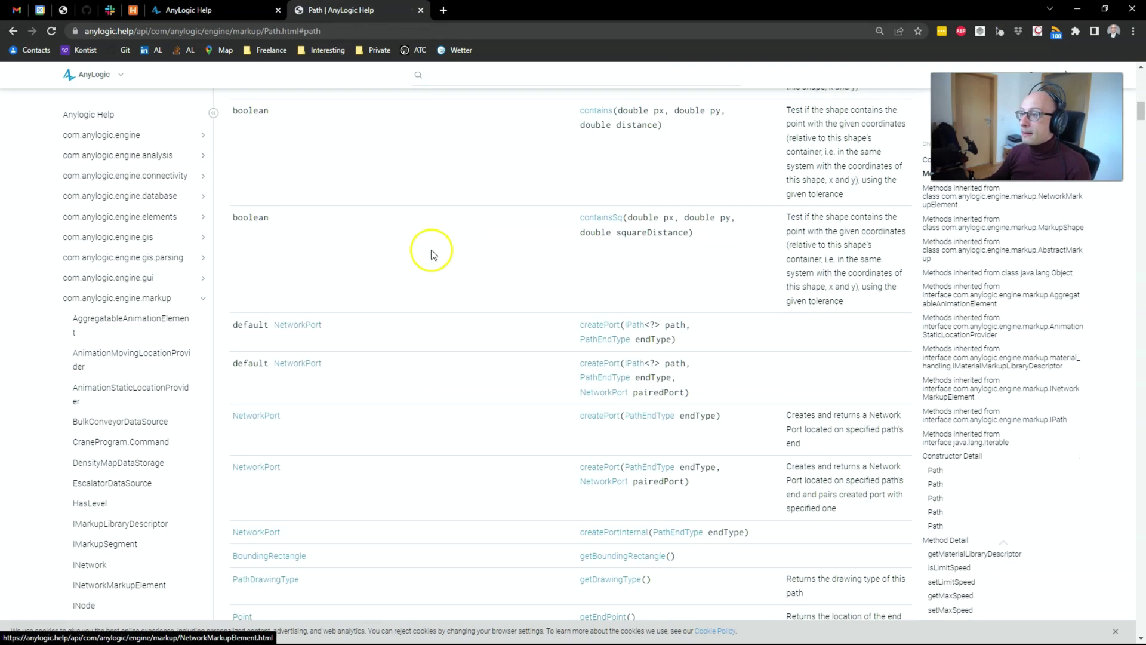
scroll(426, 214, "up", 15)
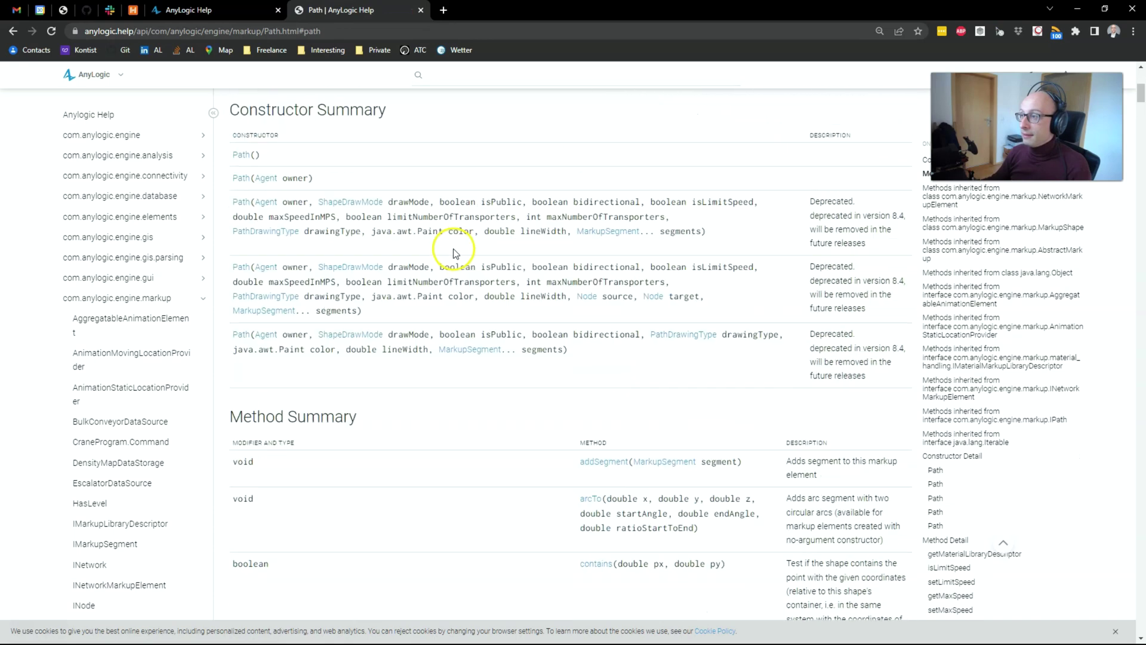
Highlight Path and the markup package name in the class hierarchy line
double_click(416, 262)
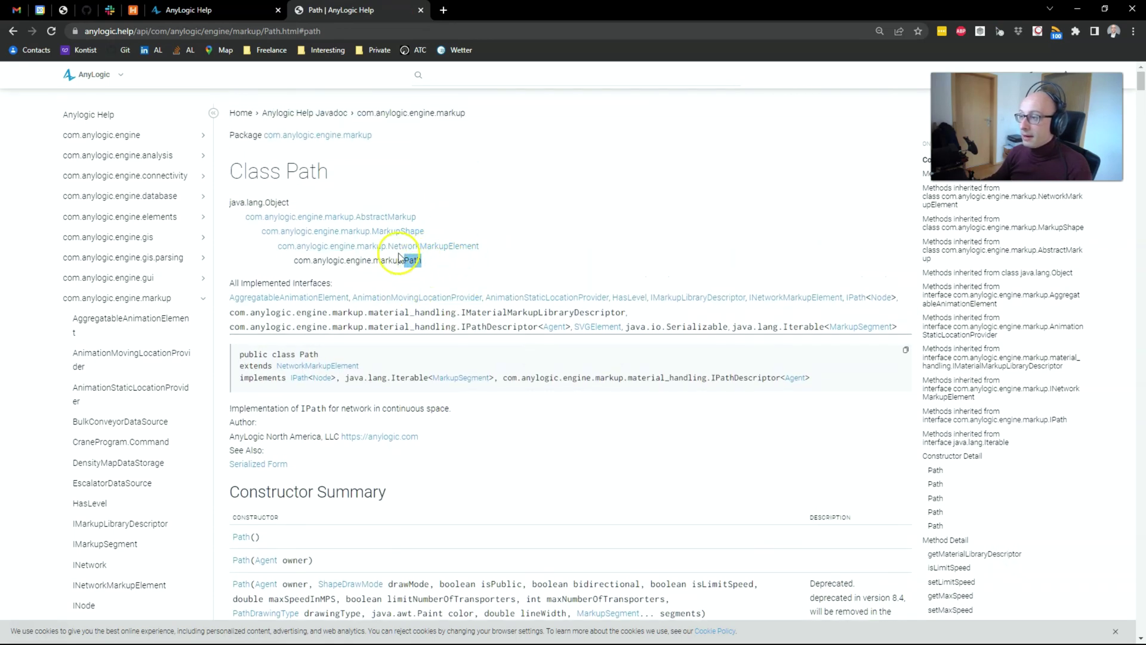
left_click(450, 260)
double_click(412, 261)
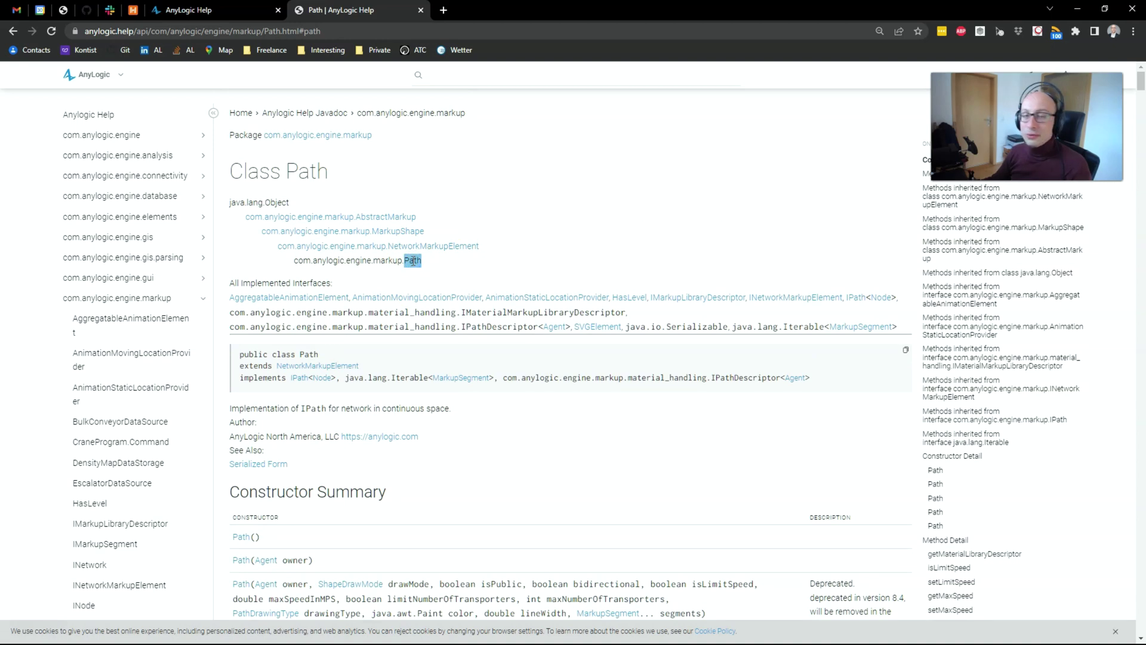
double_click(388, 261)
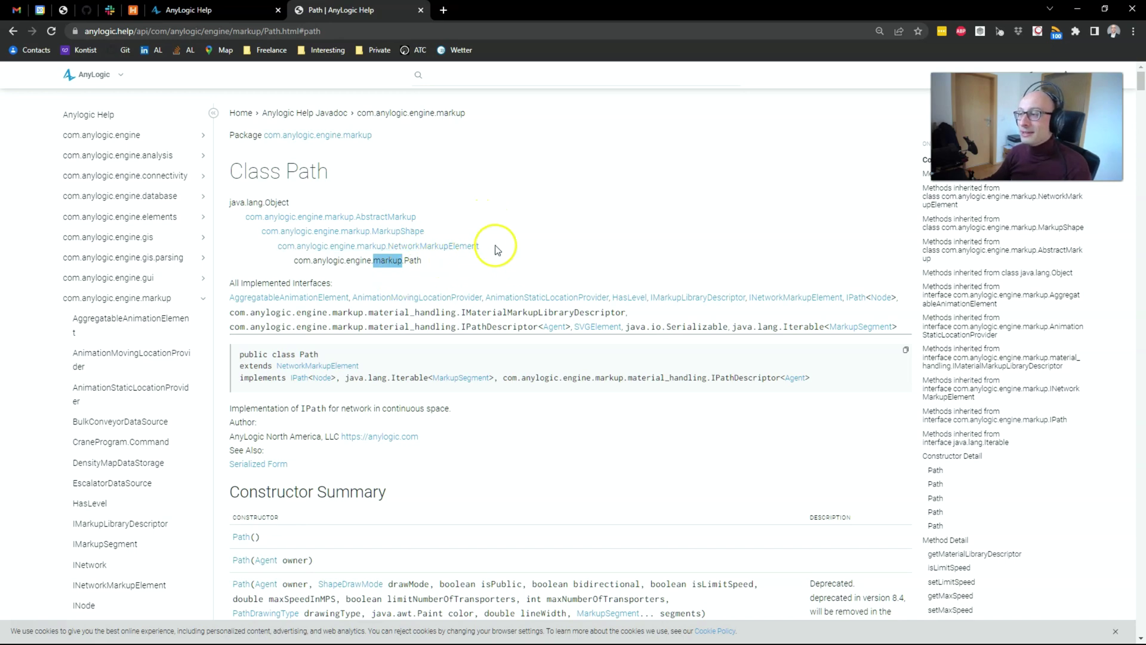
Back in AnyLogic, open A_NetworkMarkupElement and inspect its p_Name parameter
key("alt+Tab")
left_click(520, 410)
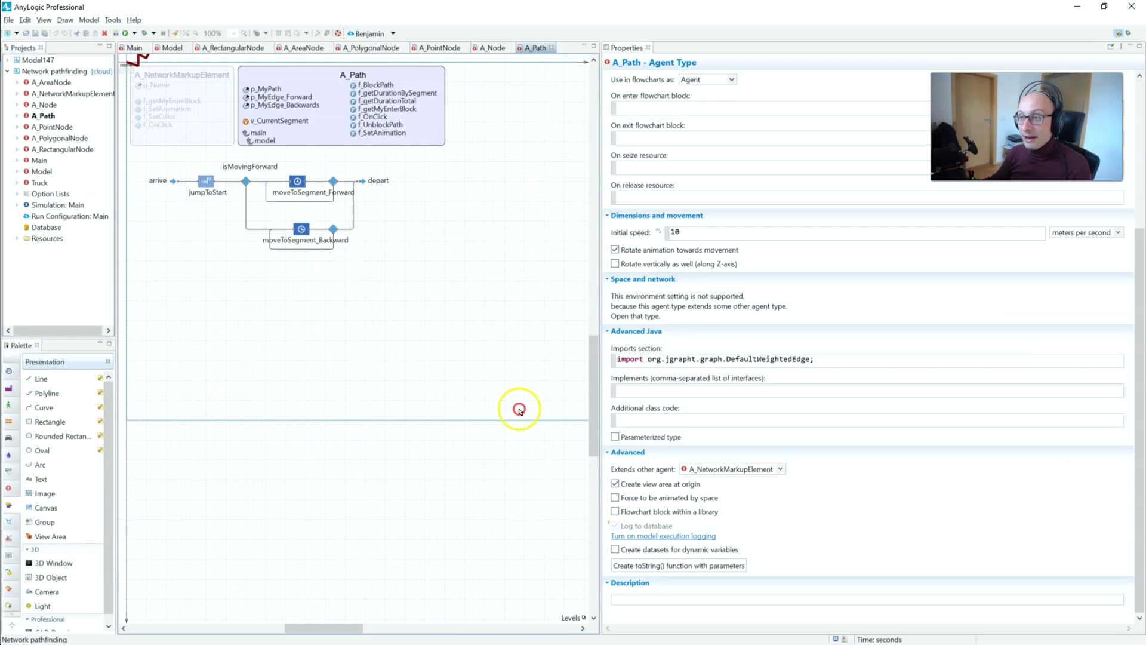
left_click_drag(347, 272, 357, 283)
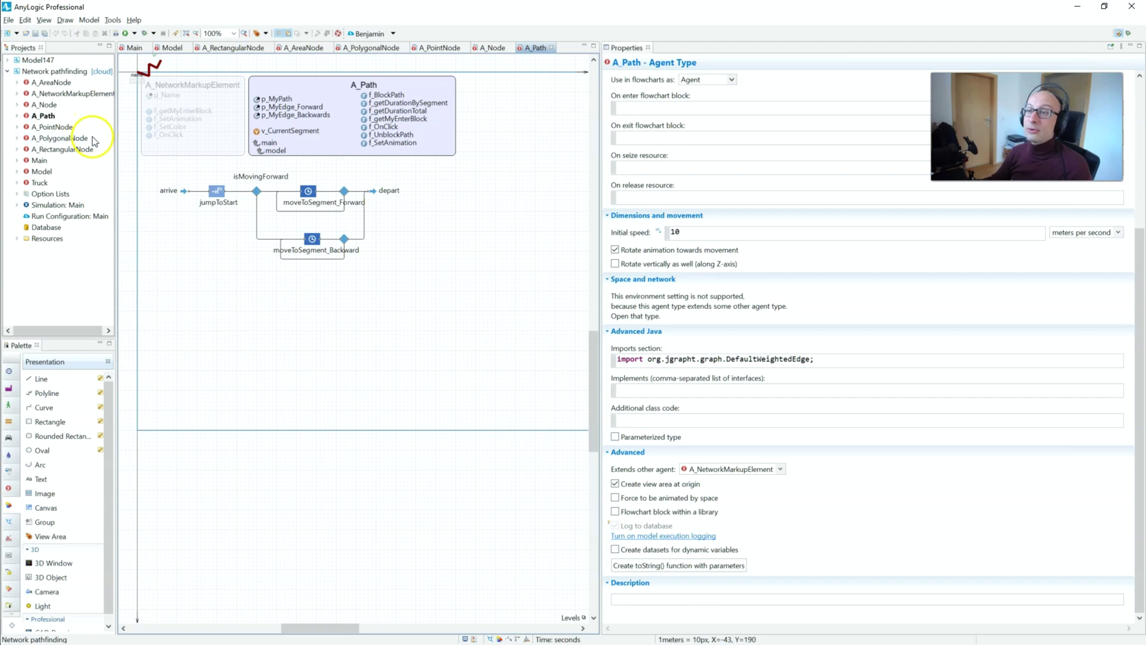
left_click(146, 128)
left_click(98, 92)
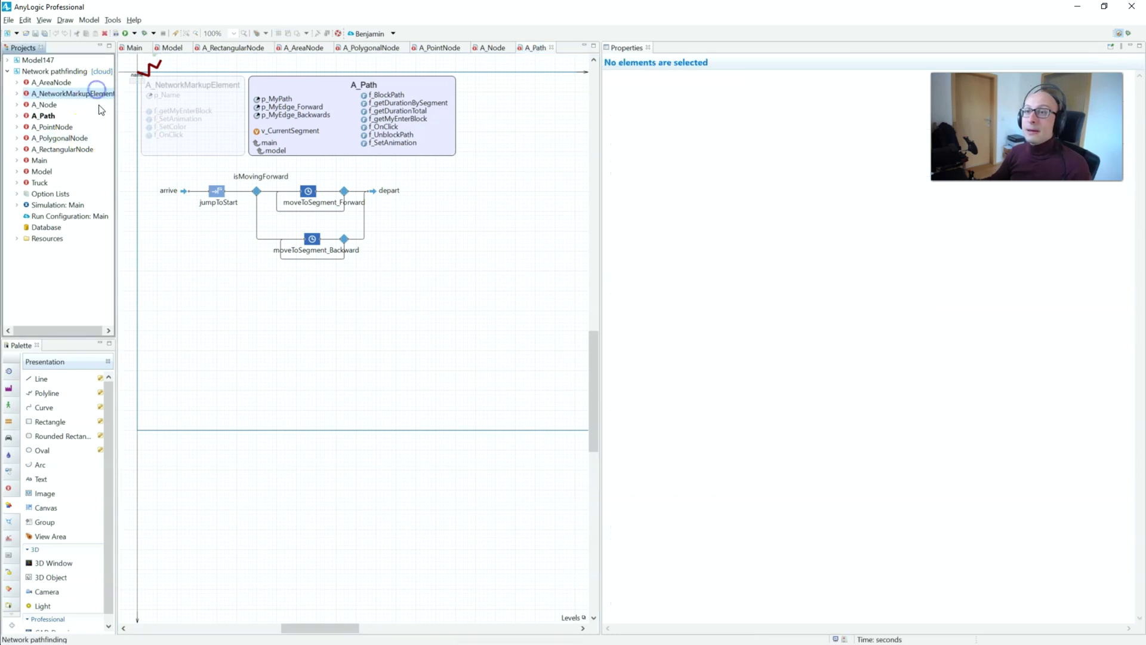
left_click_drag(230, 194, 317, 229)
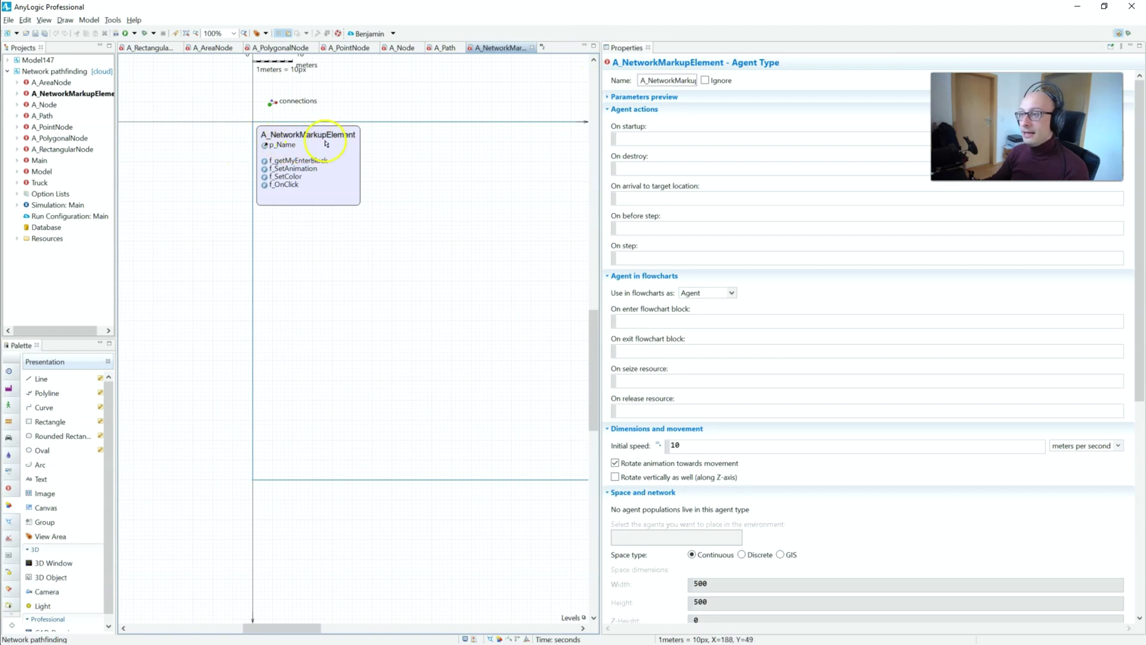
left_click(263, 146)
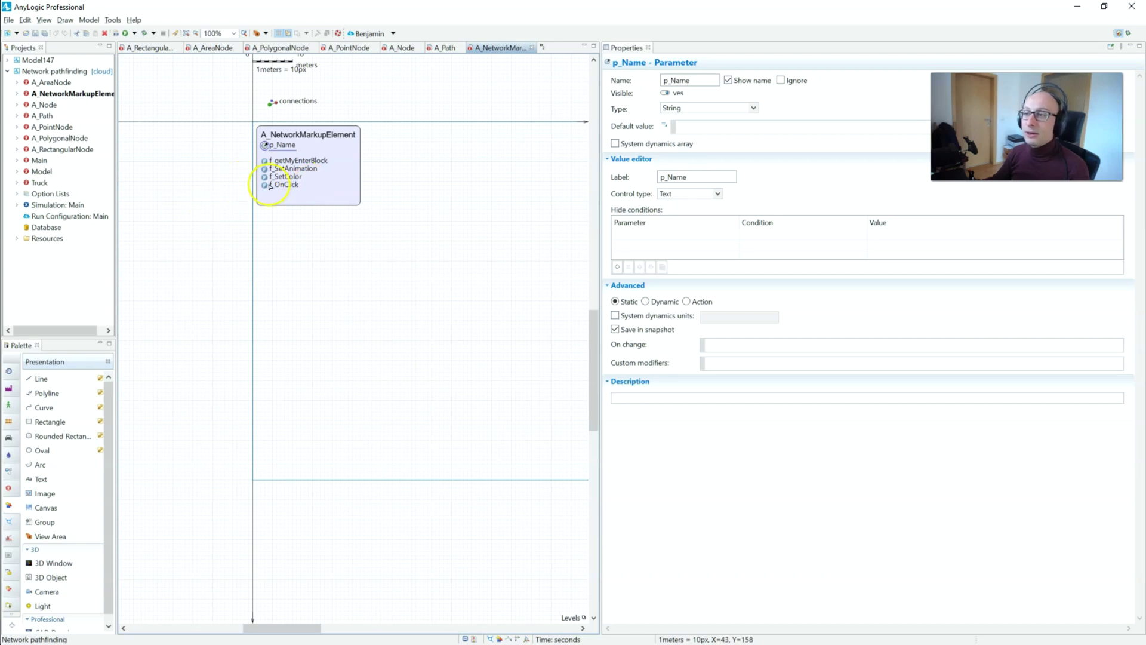
left_click(223, 253)
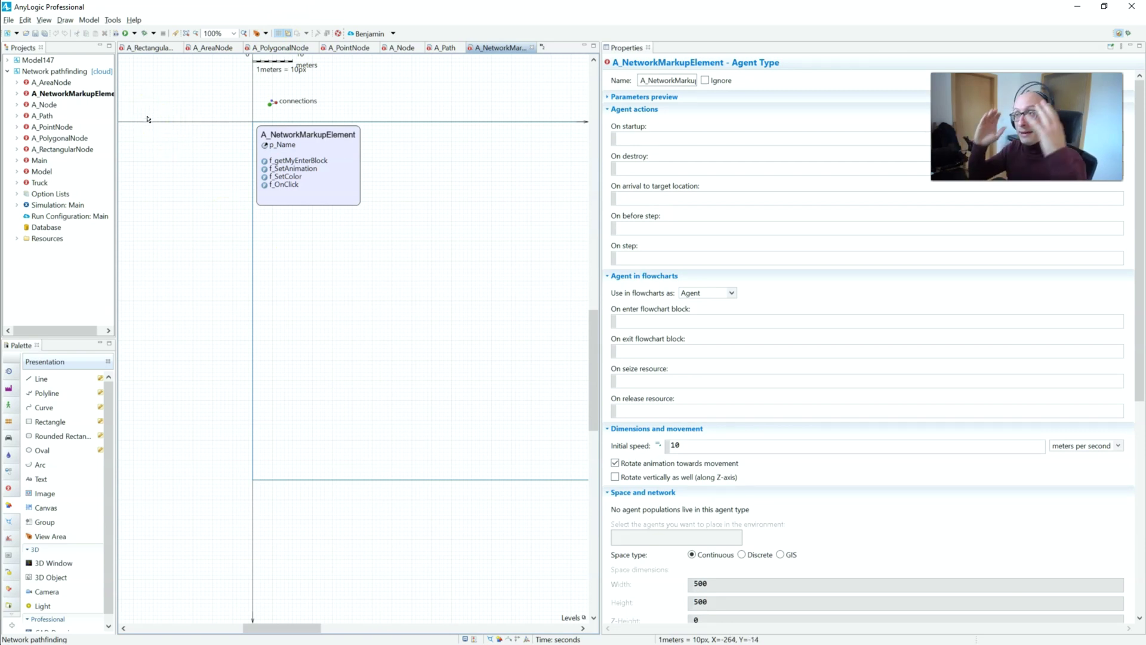
Compare with A_Node's properties, then review A_NetworkMarkupElement's f_getMyEnterBlock, f_SetAnimation, f_SetColor, f_OnClick functions
left_click(87, 98)
left_click(158, 166)
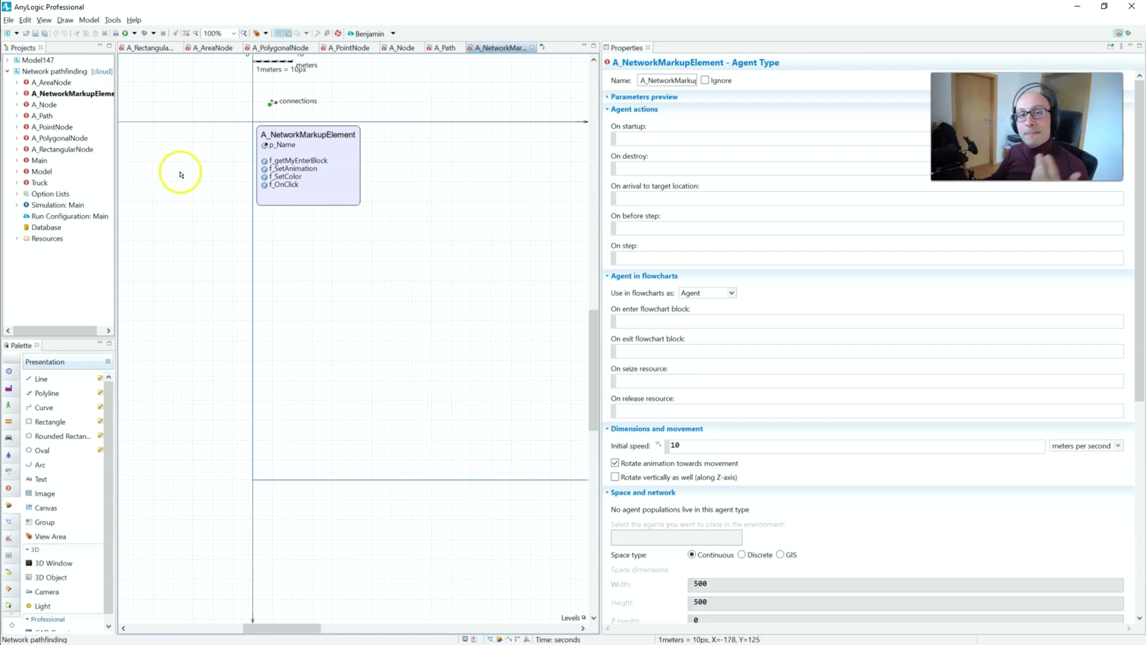
left_click(45, 106)
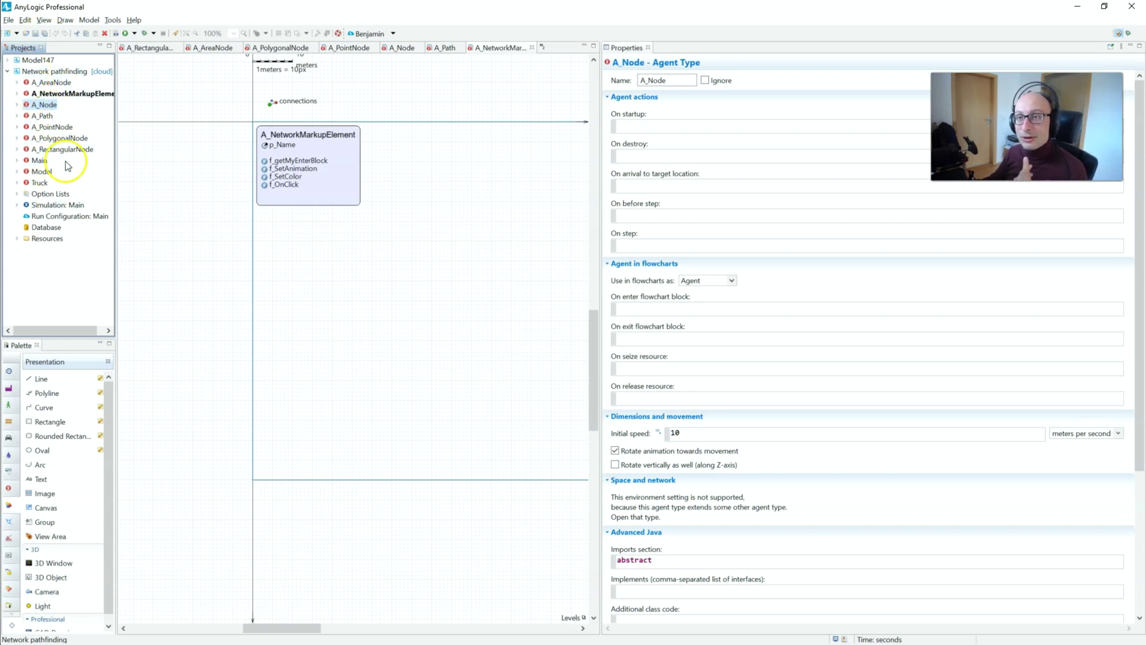
scroll(241, 274, "up", 2)
left_click(184, 231)
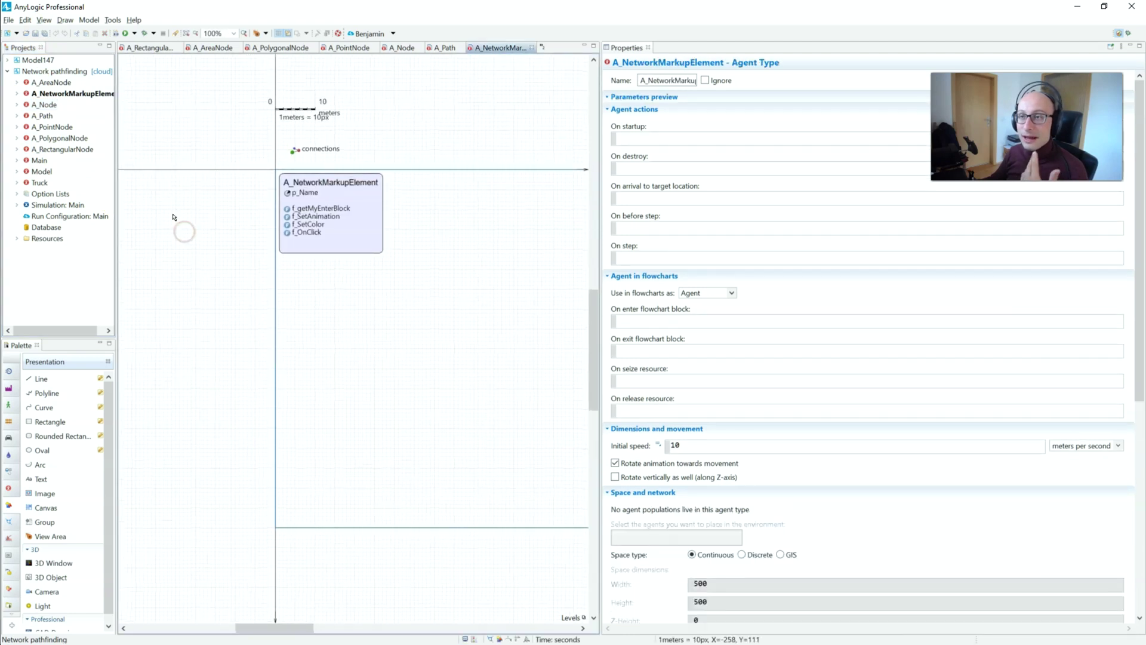
scroll(158, 206, "down", 1)
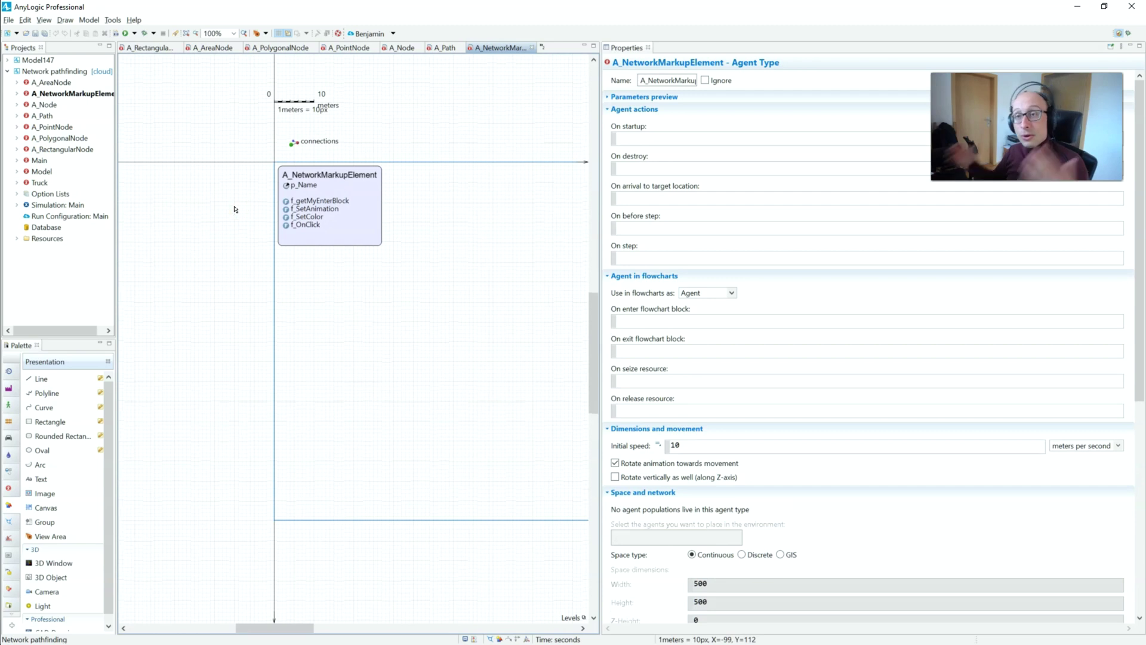
left_click_drag(253, 197, 237, 186)
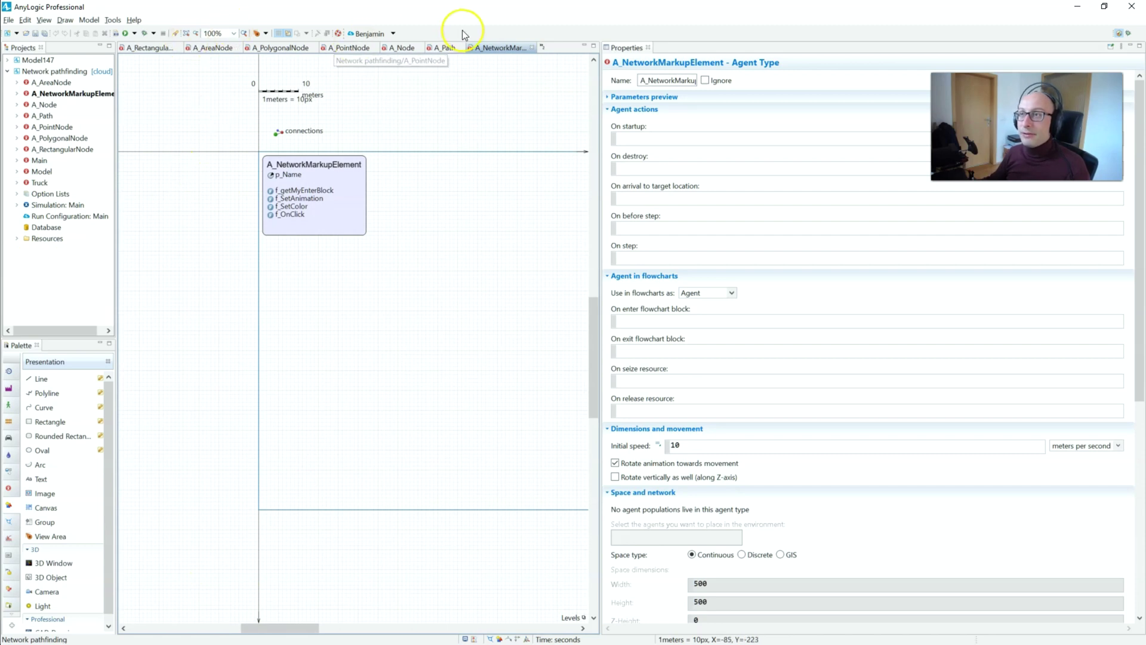
Open the Model agent and check the pop_PointNodes, pop_PolygonalNodes and pop_RectangularNodes populations
double_click(42, 171)
left_click_drag(447, 195, 393, 189)
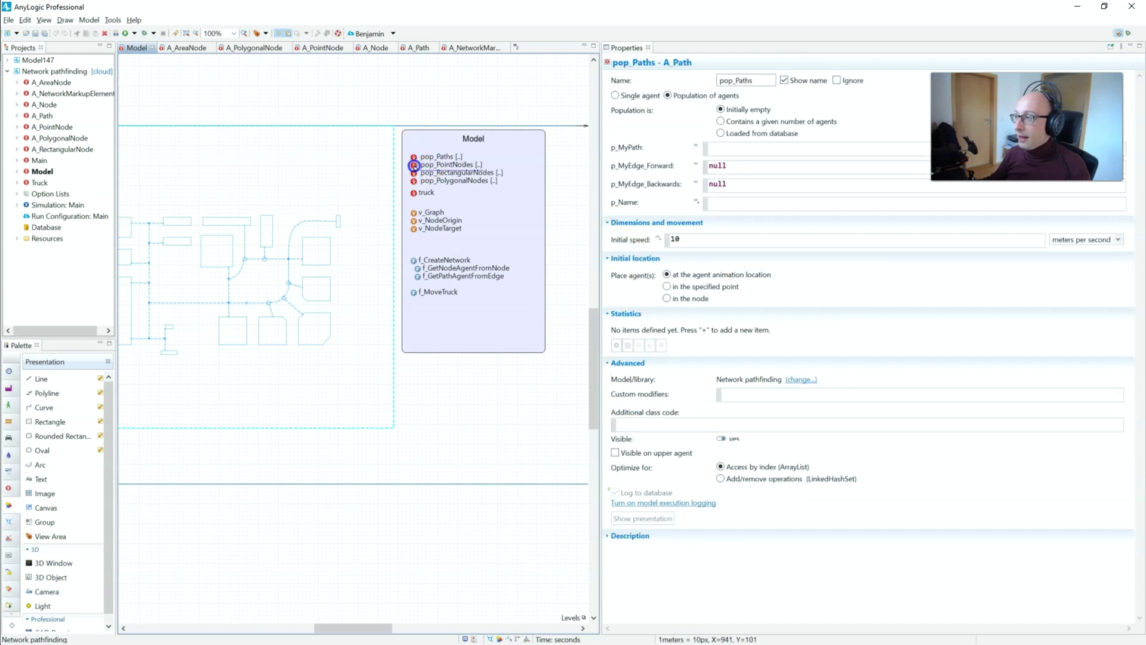
left_click(413, 165)
left_click(414, 180)
left_click(413, 172)
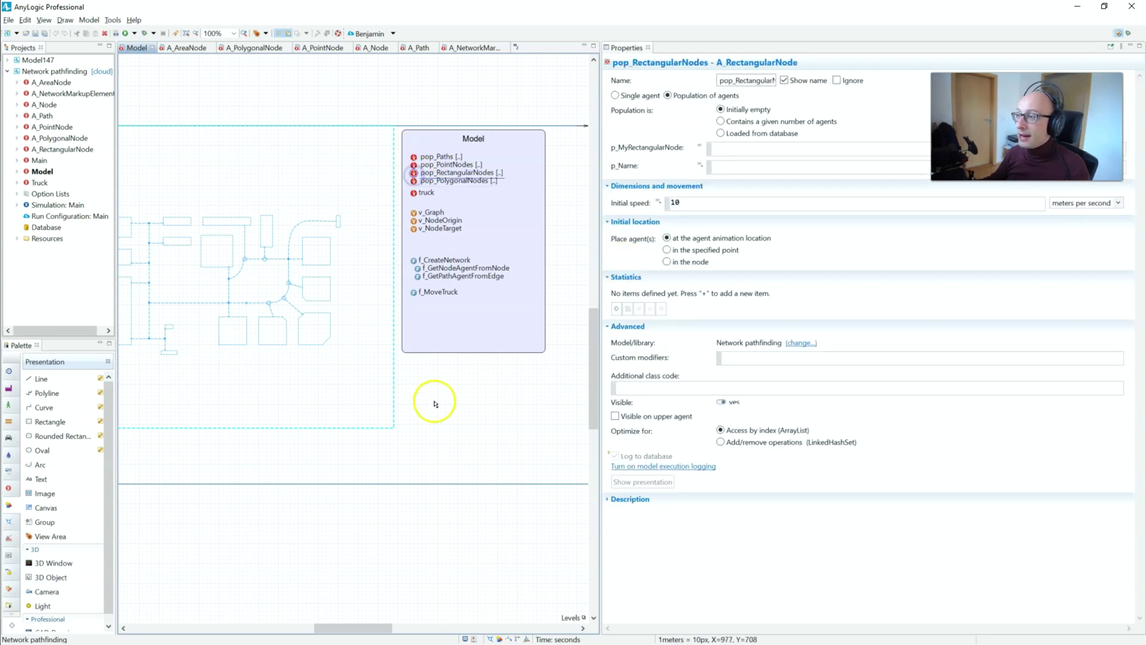
Bring main and connections into view, show Model's own settings, and save the project
left_click_drag(366, 302, 384, 307)
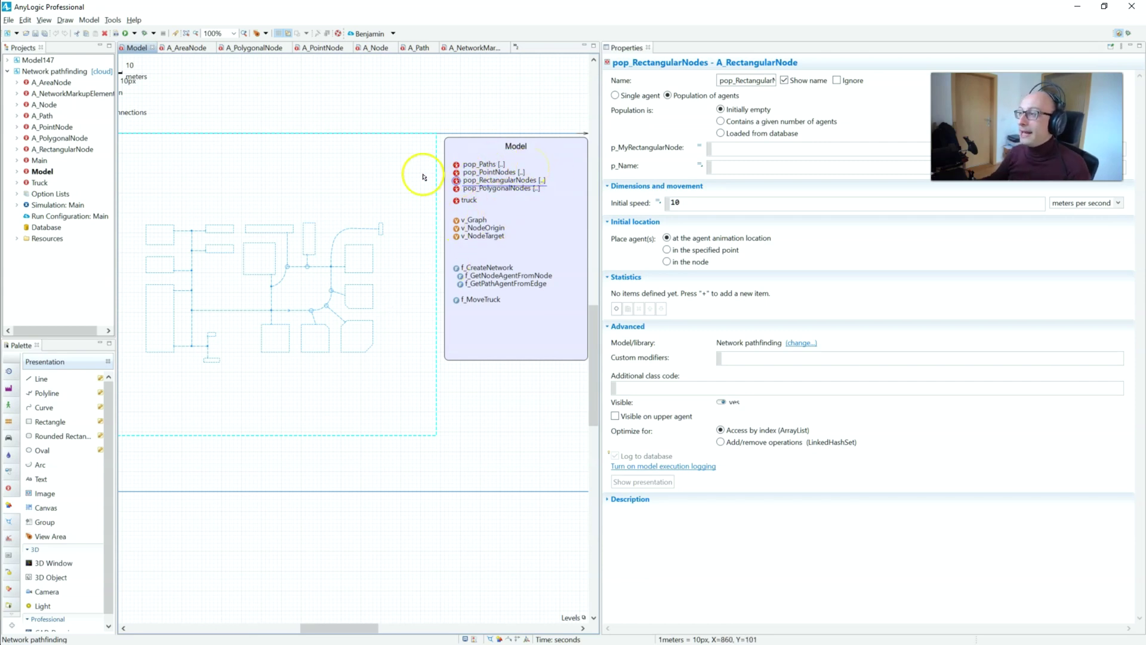
left_click_drag(268, 210, 235, 218)
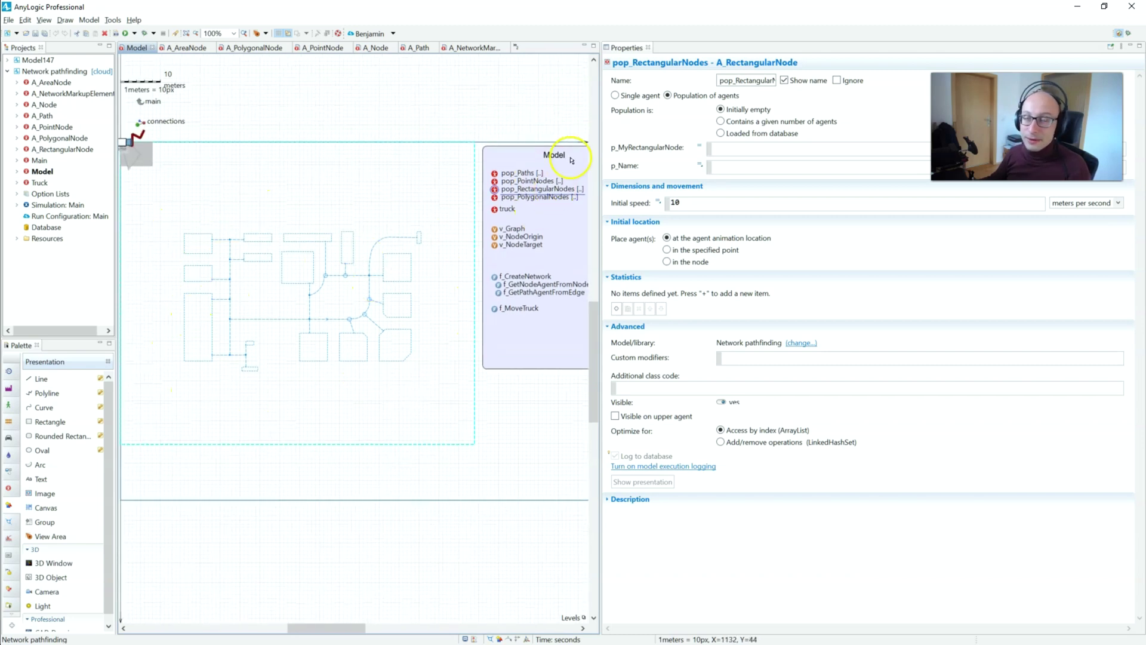
left_click(443, 178)
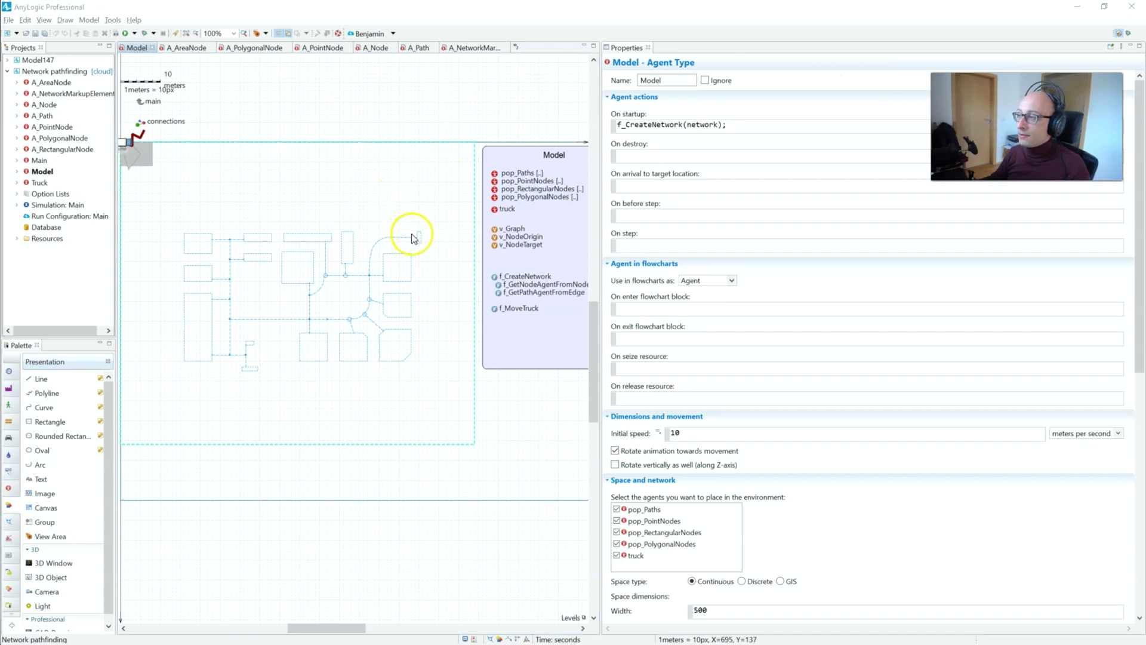
key("ctrl+s")
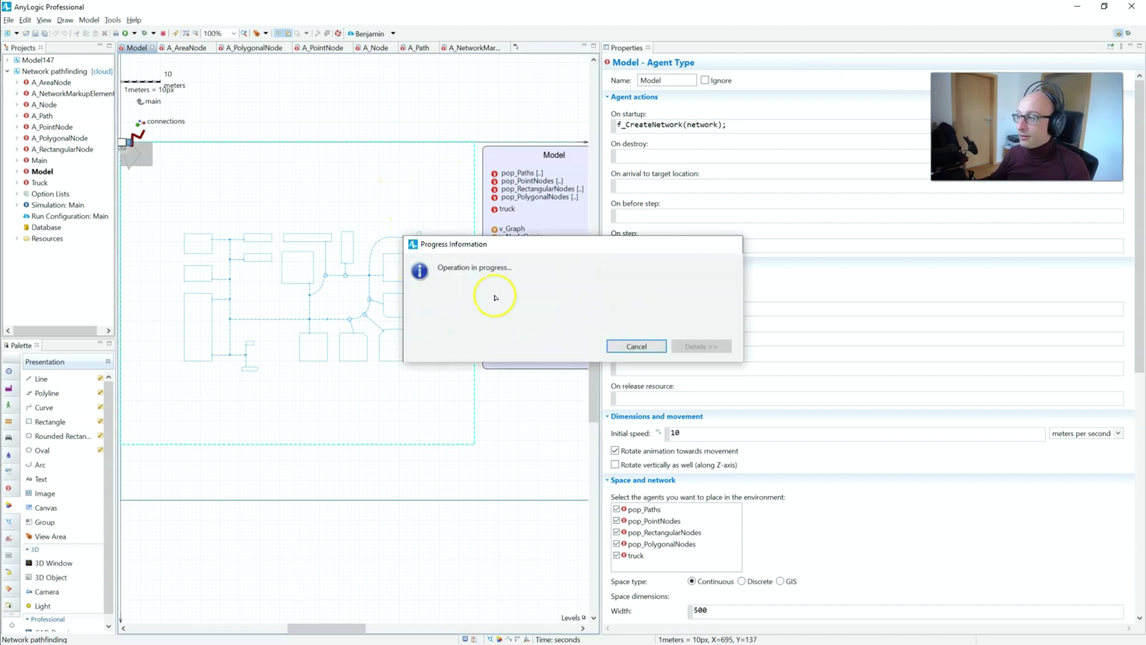
Launch and start the Network pathfinding simulation instead of the default one
key("F5")
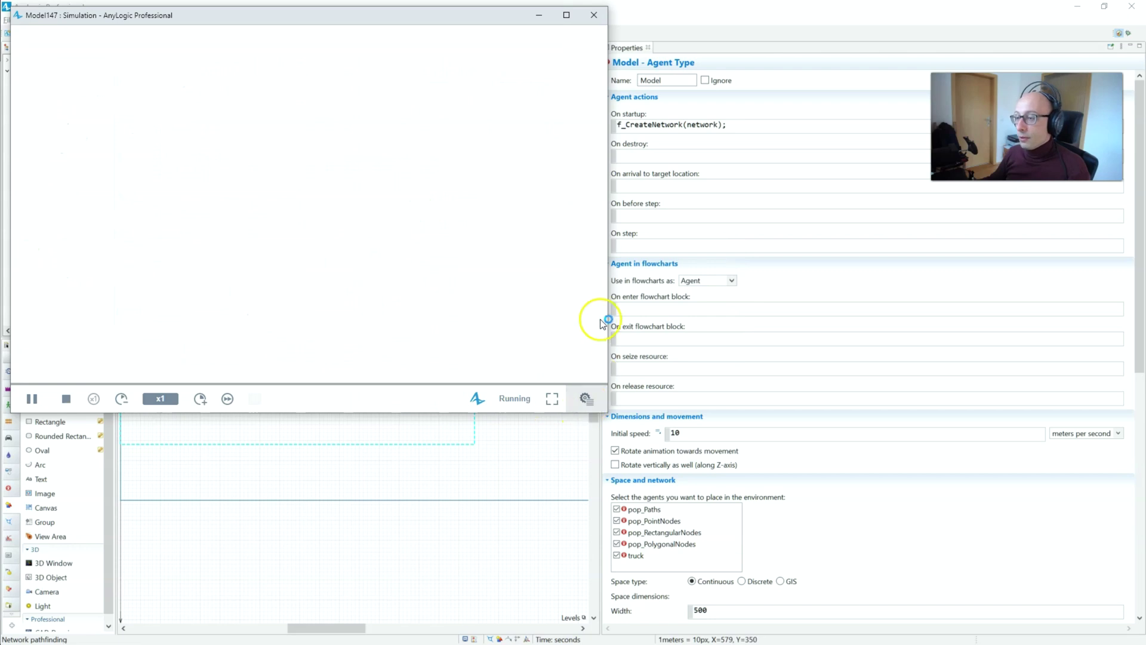
left_click(307, 484)
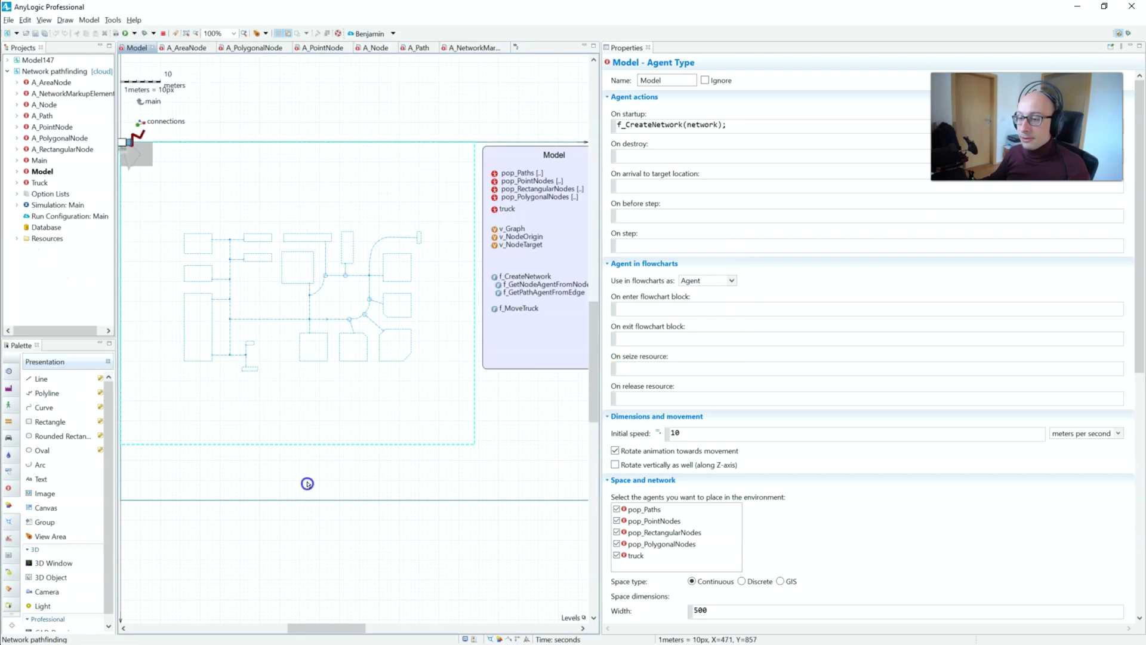
left_click(134, 33)
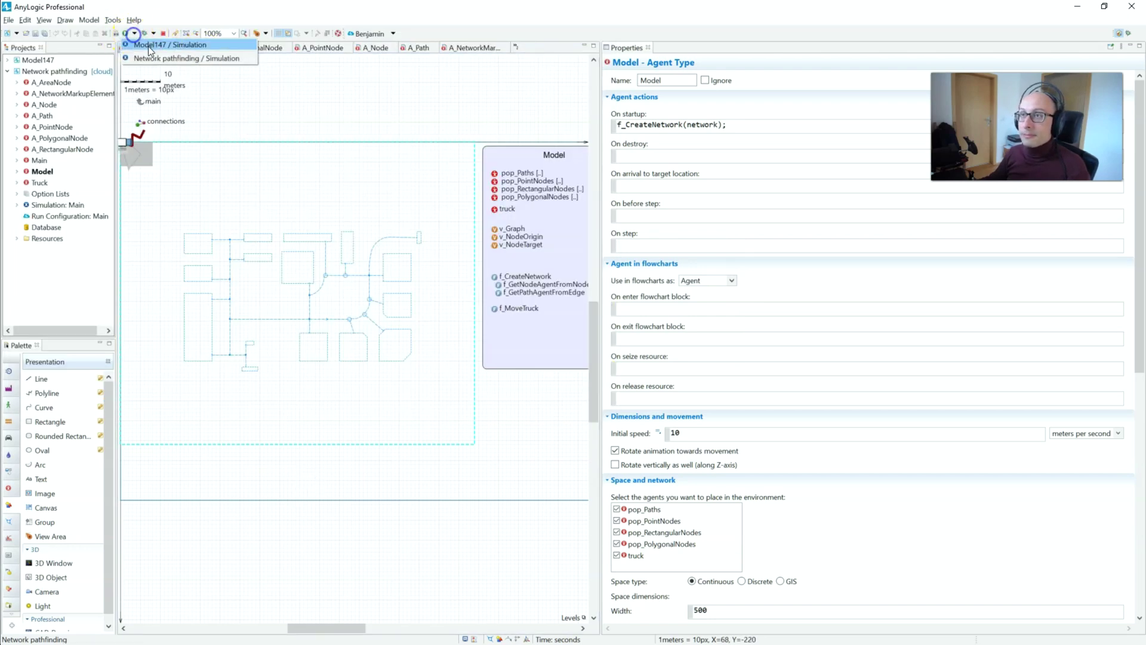
left_click(154, 56)
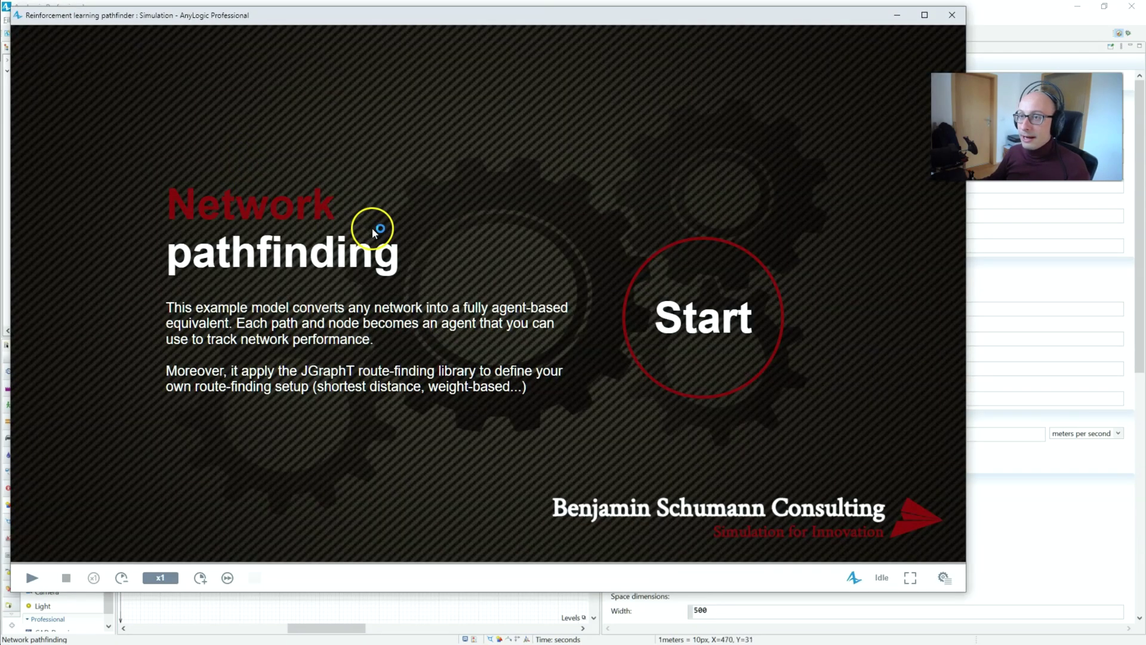
left_click(734, 358)
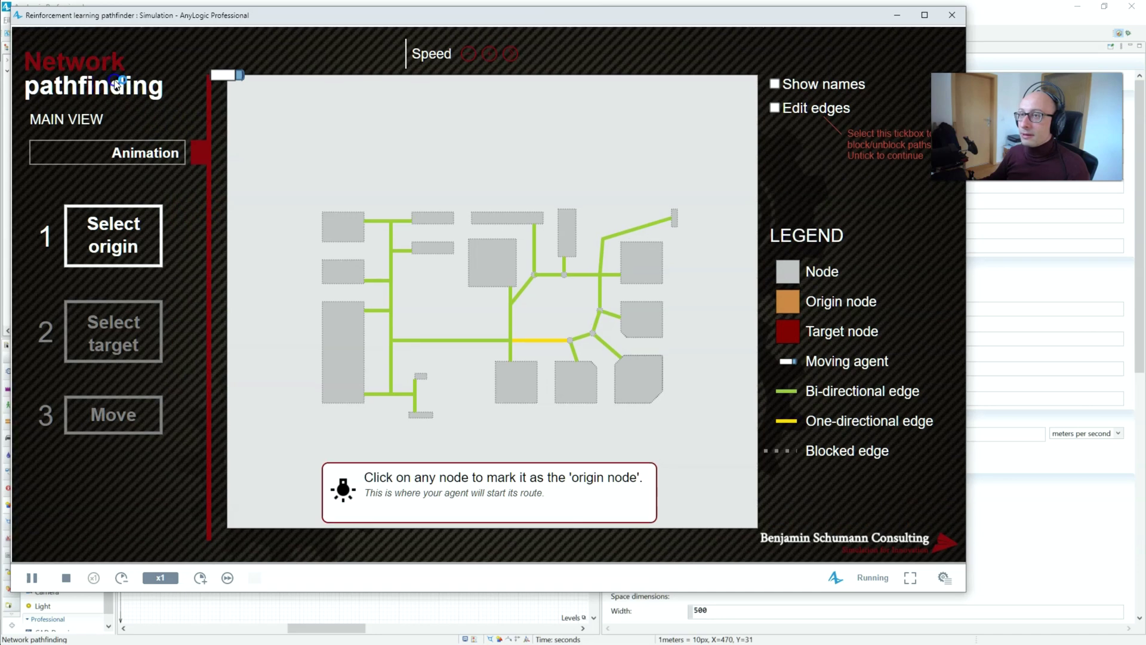
Inspect pop_Paths (32 agents) and pop_PolygonalNodes (3), open a polygonal node, and show run details
left_click(116, 84)
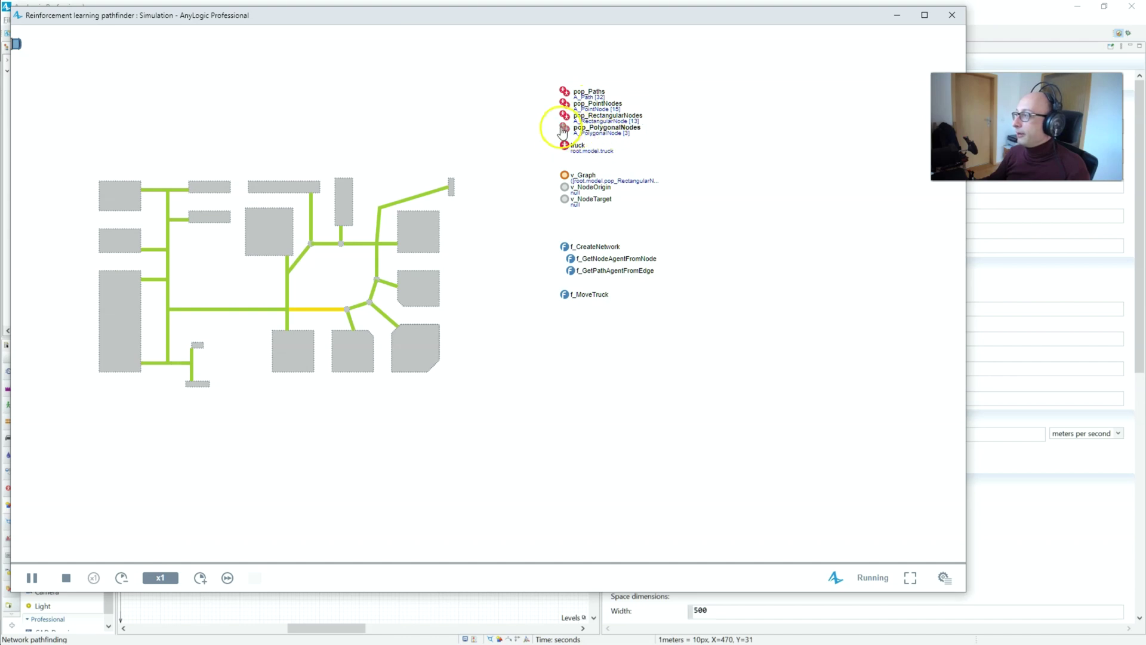
left_click(564, 94)
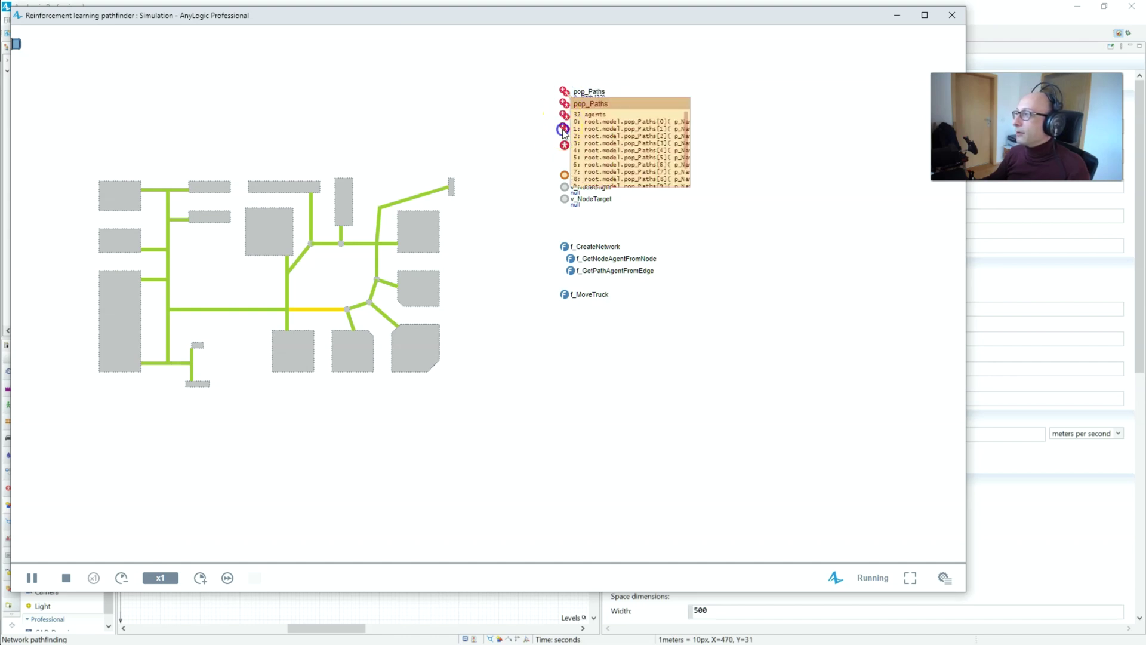
left_click(563, 128)
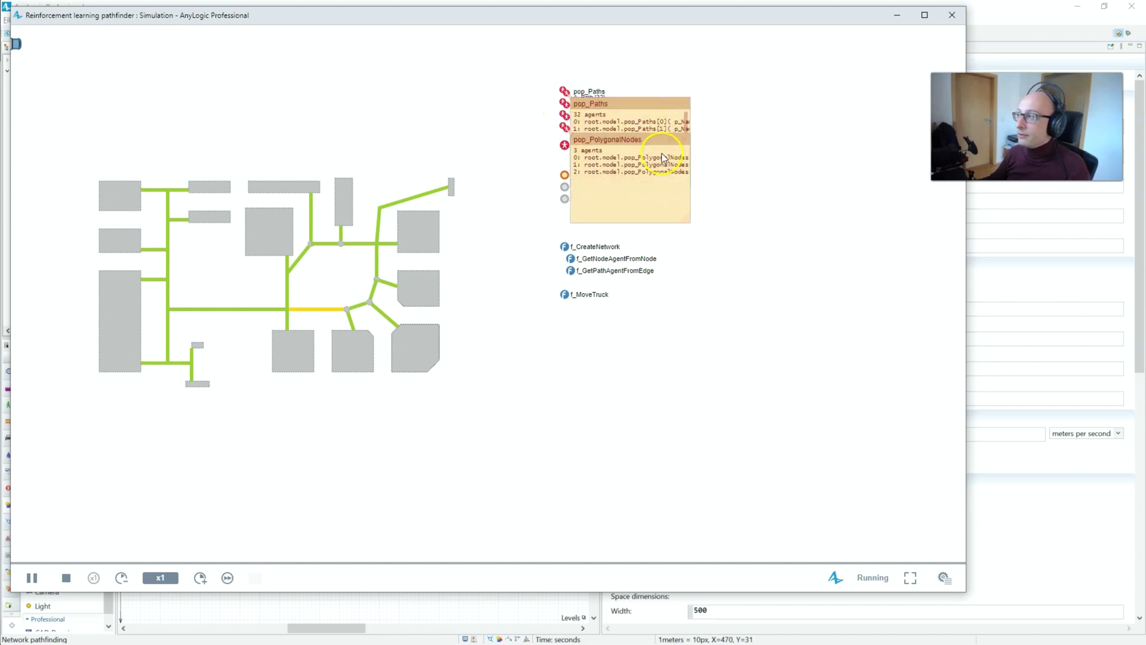
left_click(682, 139)
left_click(684, 103)
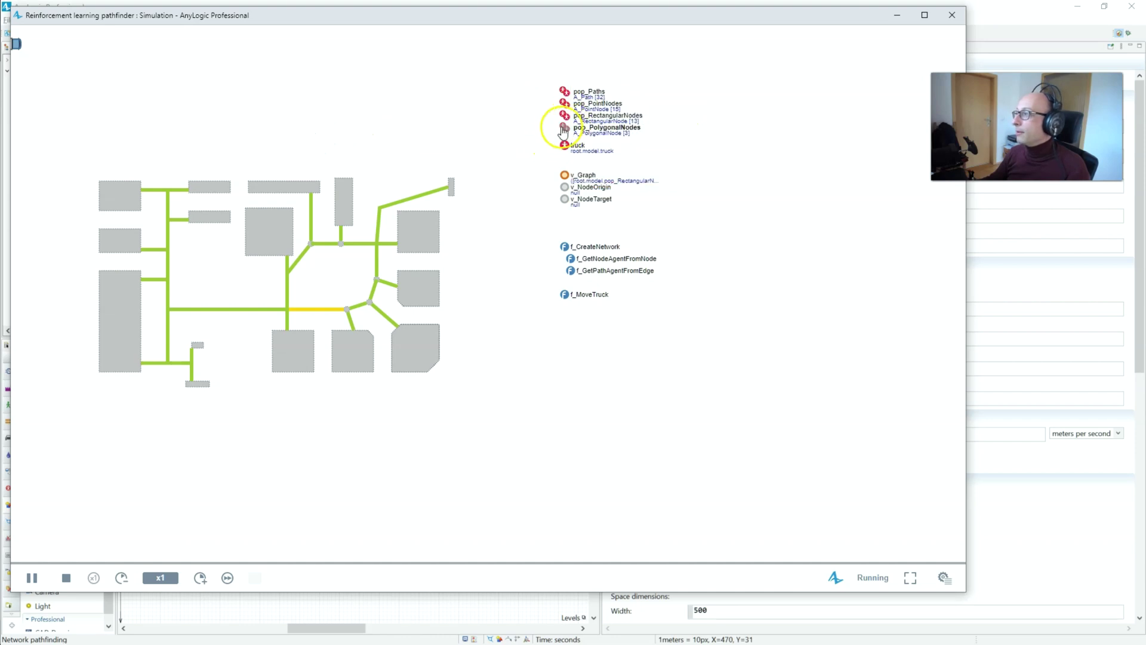
double_click(563, 128)
left_click_drag(194, 167, 361, 217)
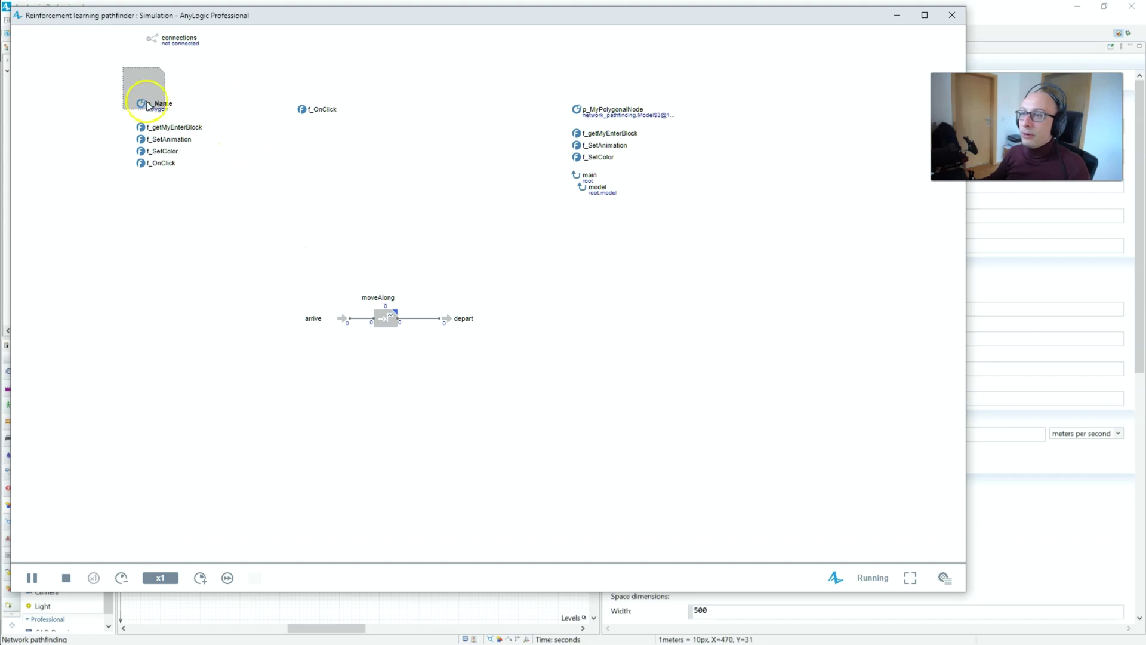
left_click(943, 577)
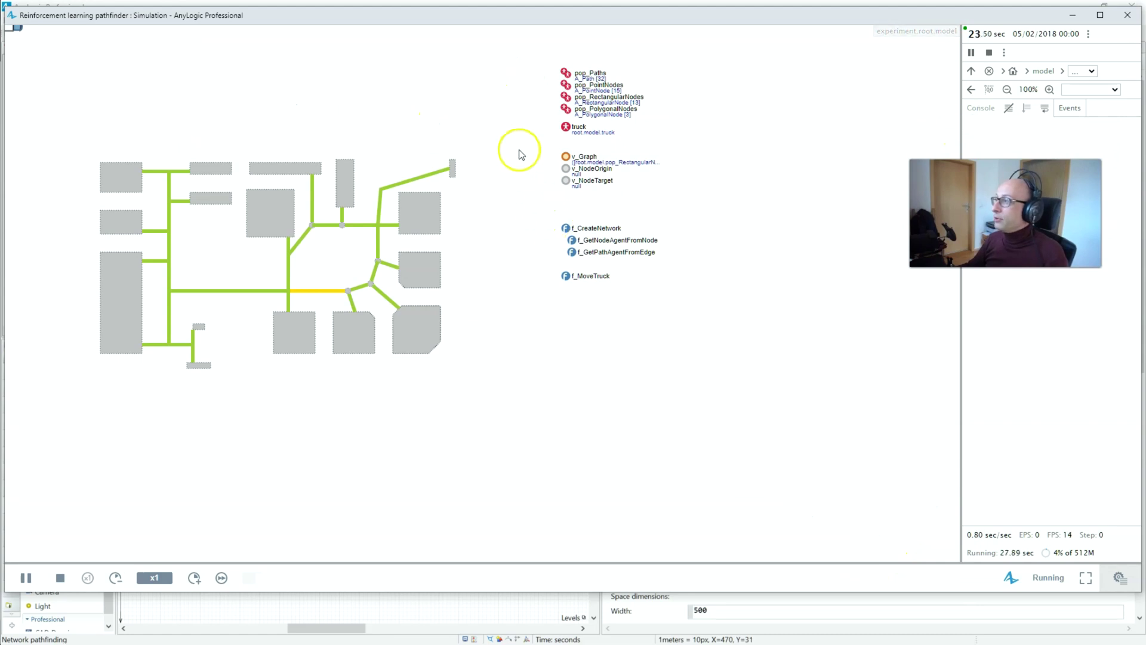
Return to the editor, select the truck agent in Model, and pan the diagram
key("alt+Tab")
key("alt+Tab")
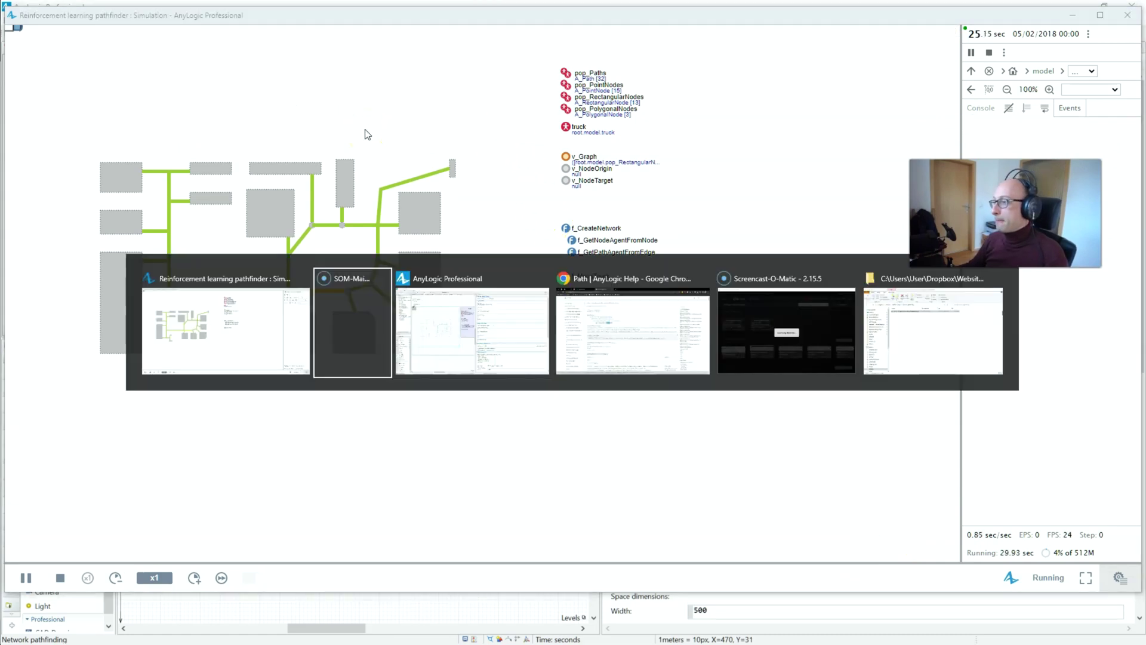
scroll(428, 255, "right", 1)
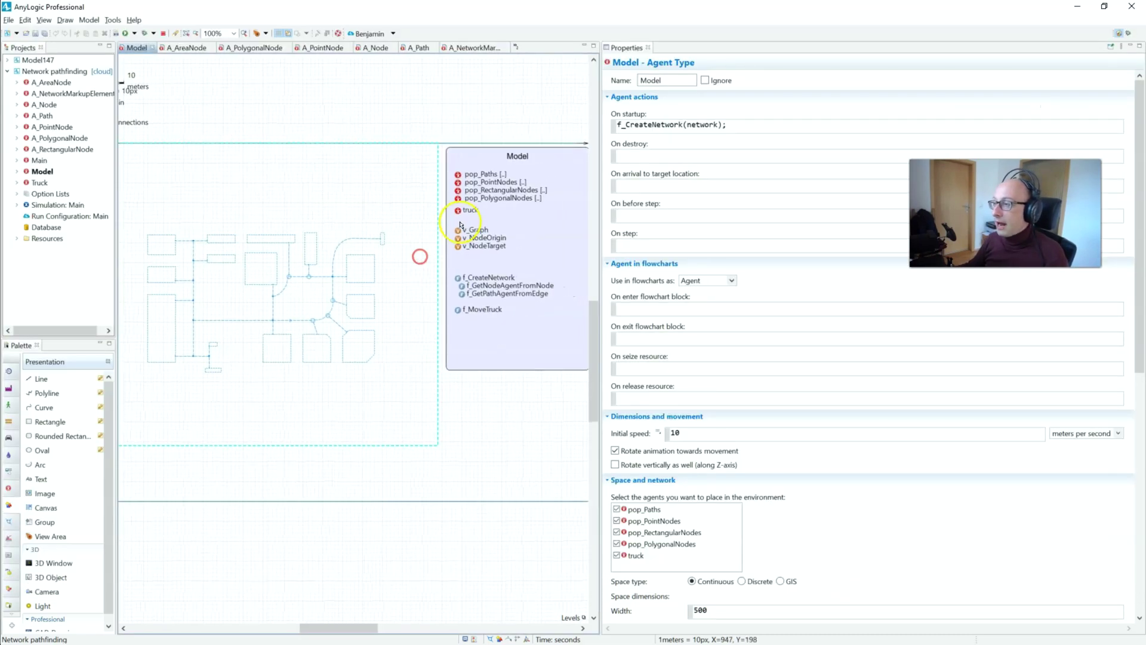
left_click(457, 212)
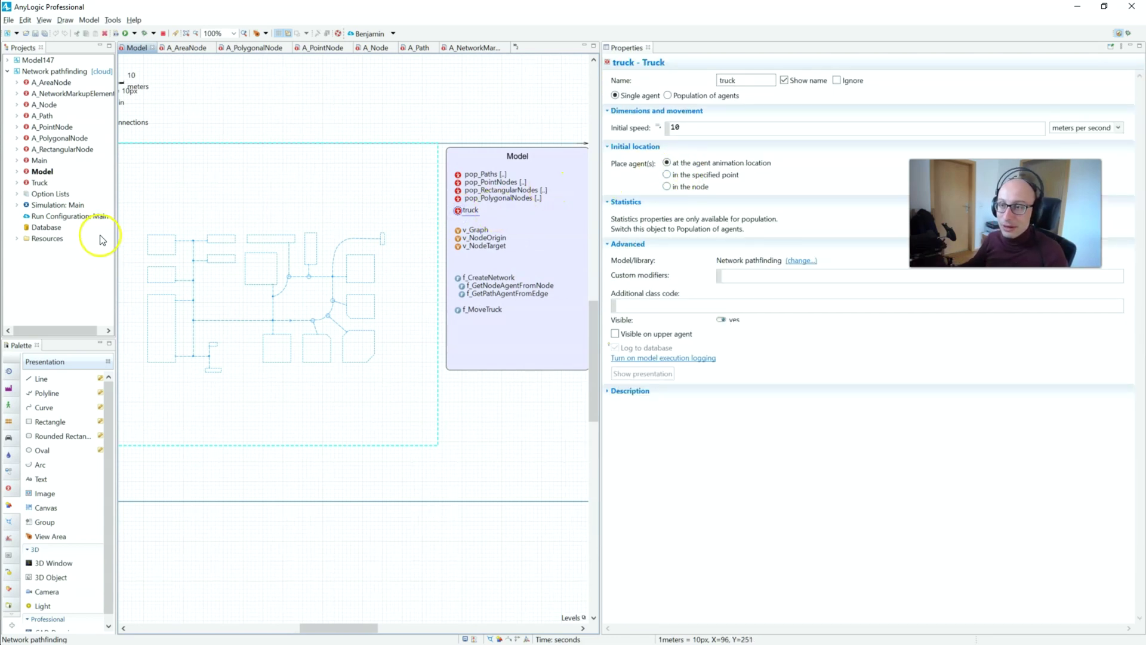
left_click_drag(128, 236, 153, 227)
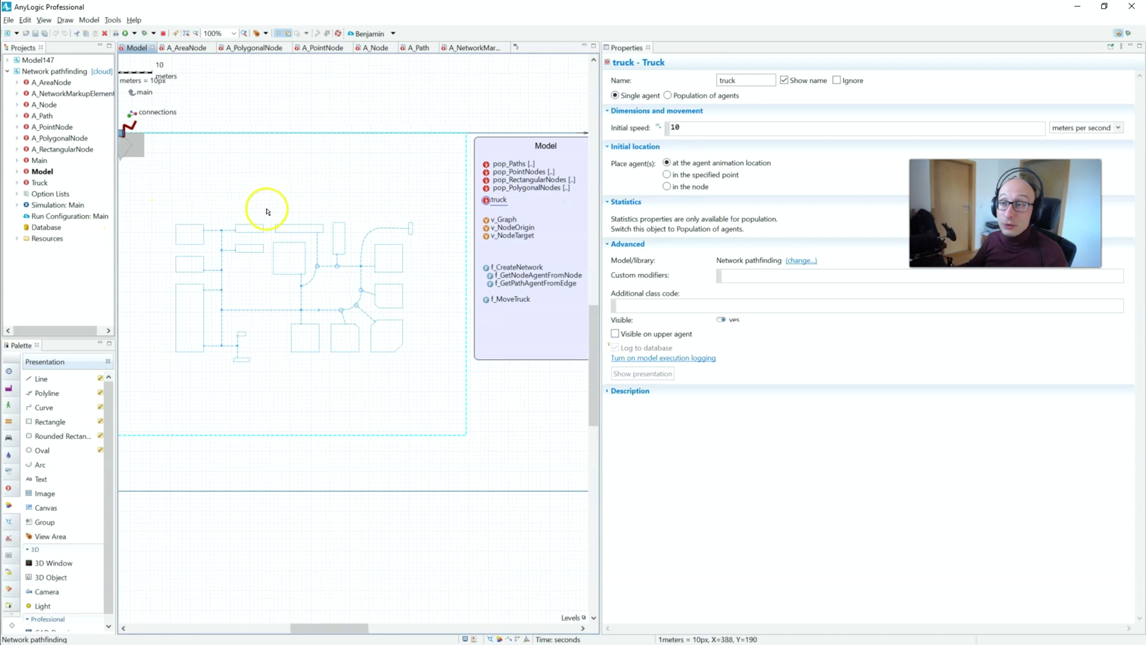
left_click_drag(263, 210, 324, 197)
right_click(303, 199)
left_click(251, 192)
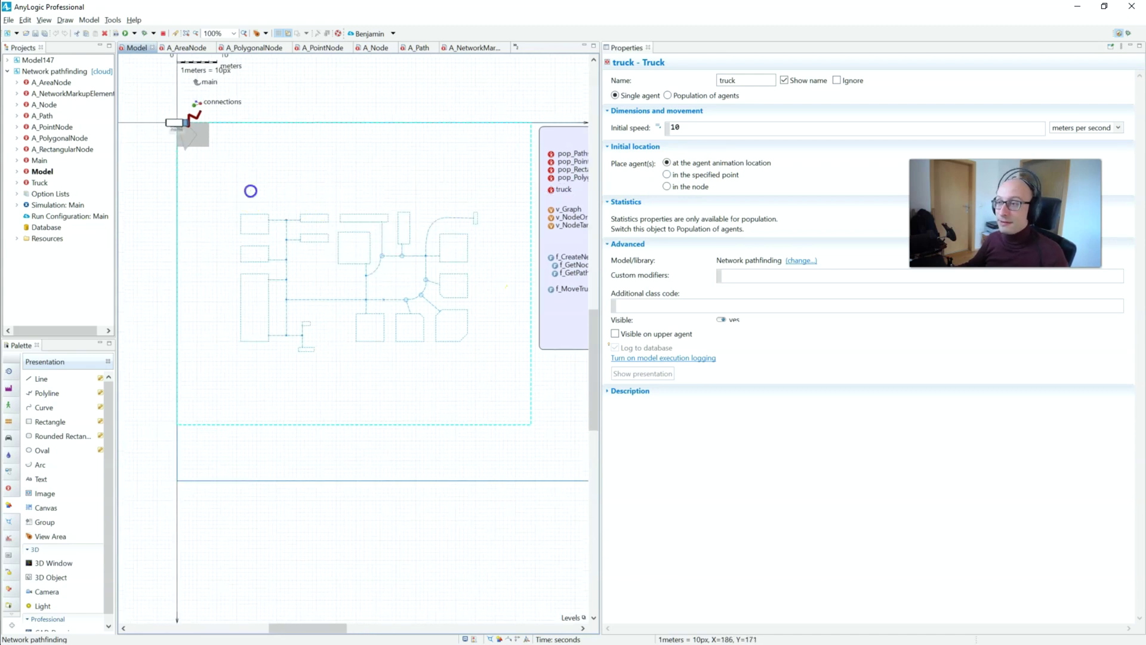
left_click_drag(251, 192, 225, 187)
Compare Model's settings with the truck agent's 10 meters-per-second speed setting
left_click(674, 179)
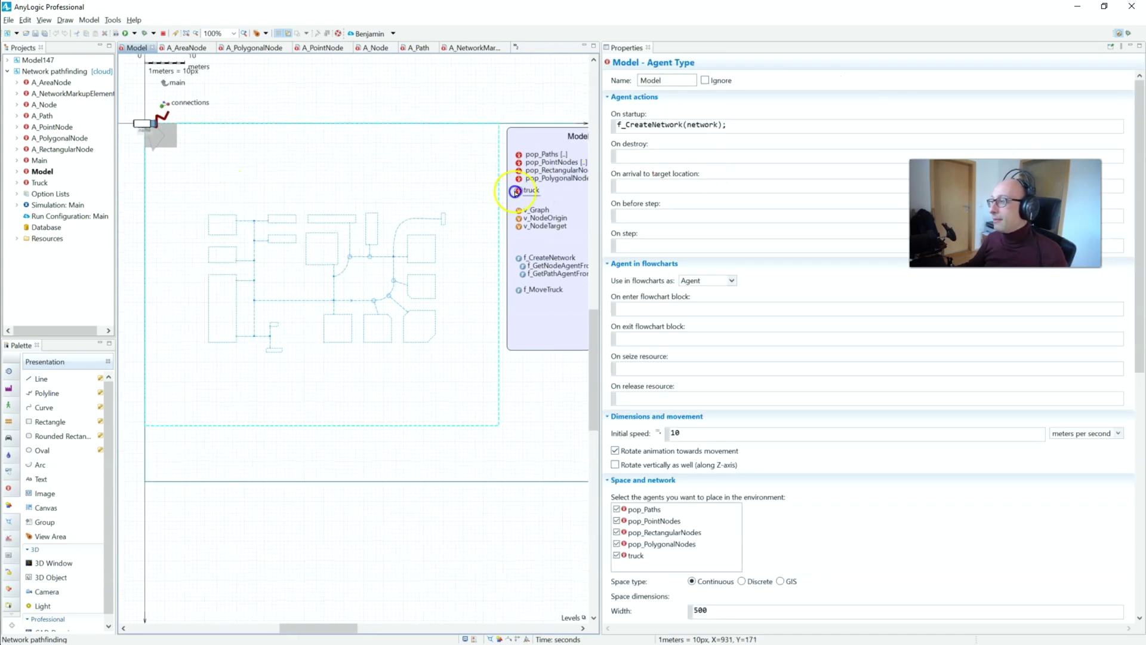
left_click(515, 192)
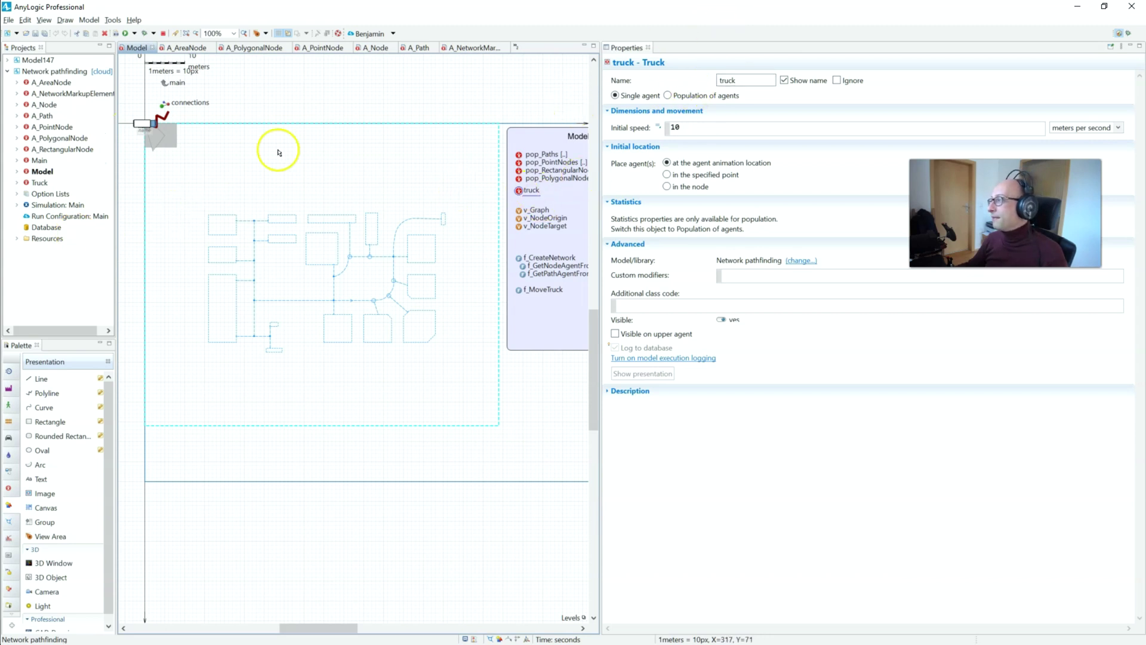
left_click_drag(351, 184, 331, 185)
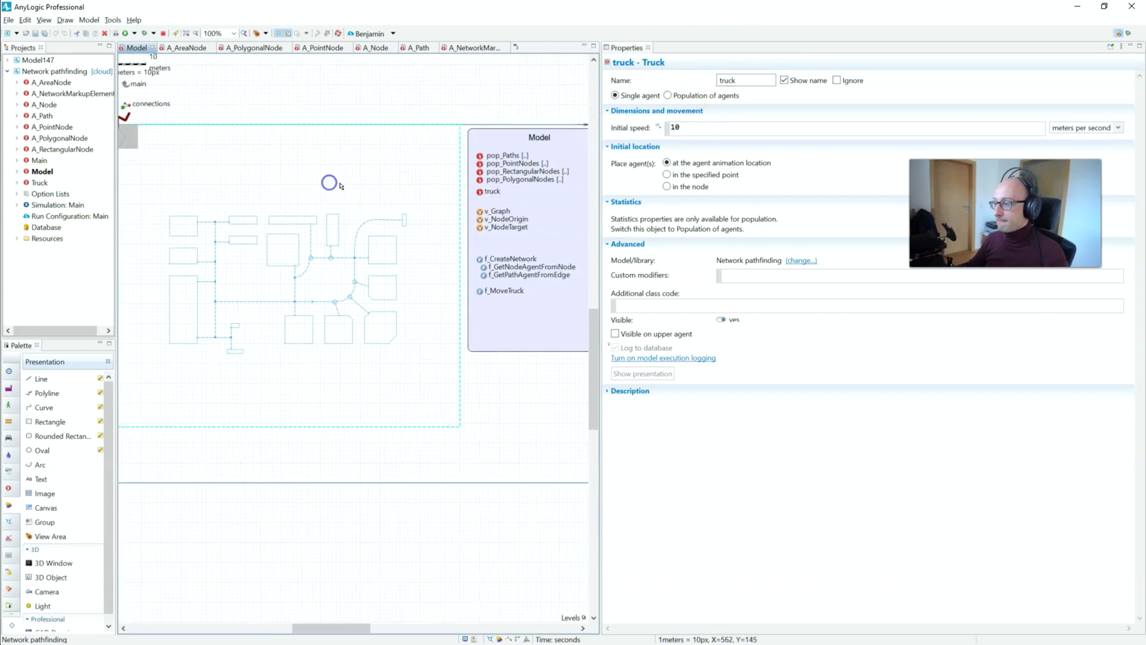
left_click(341, 186)
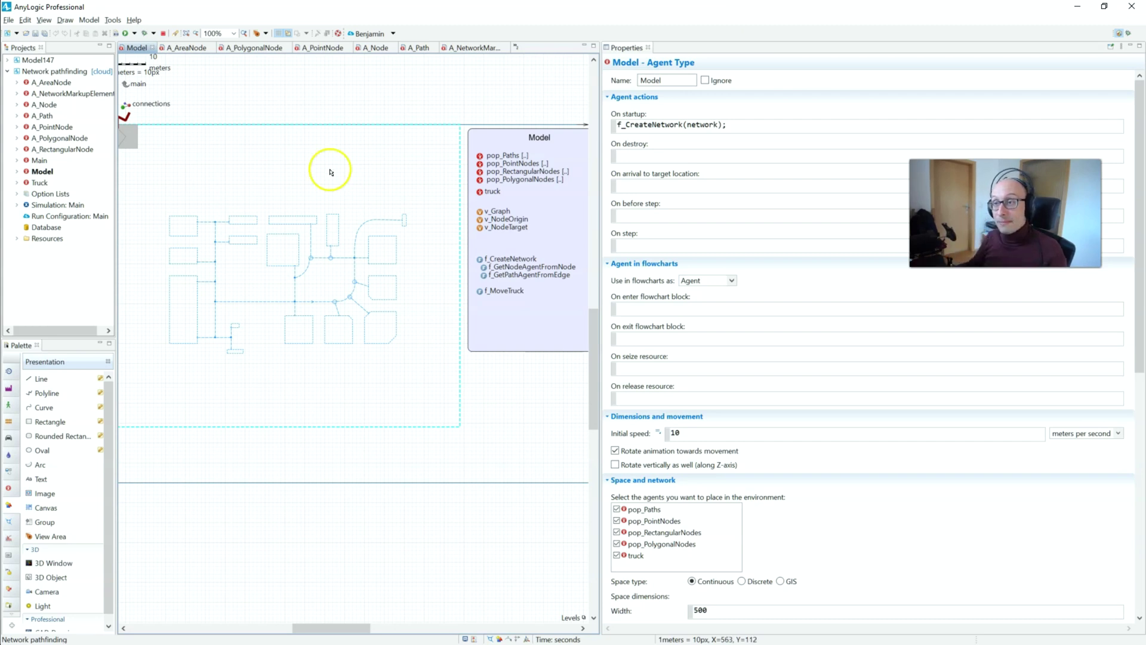
left_click_drag(308, 174, 350, 166)
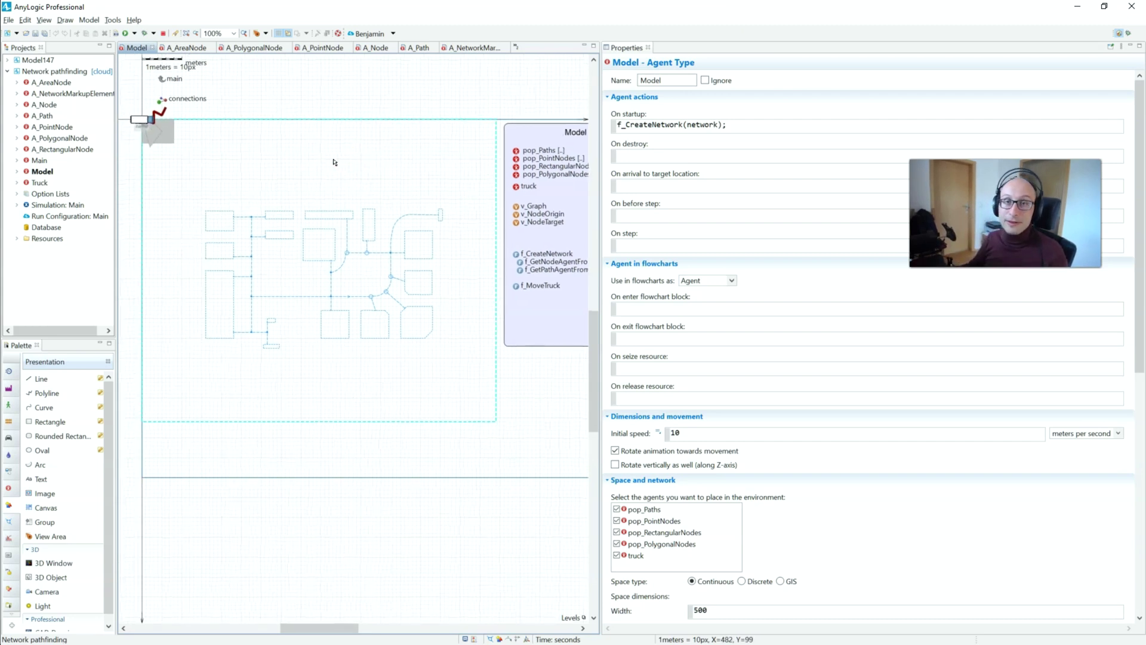